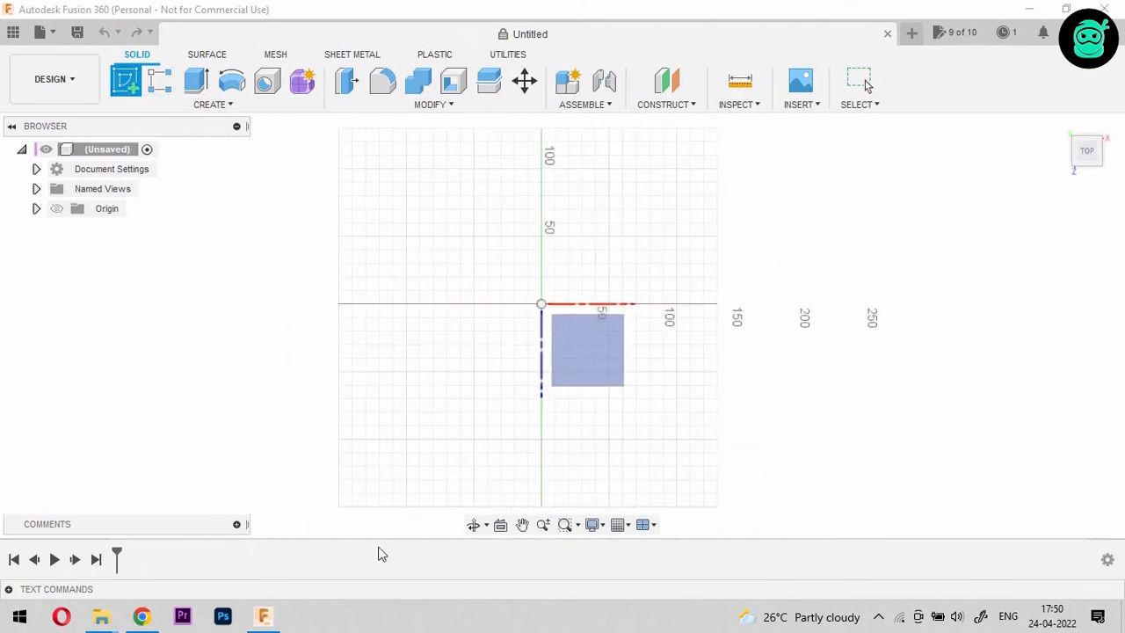
Sketch a 50 by 50 mm center rectangle at the origin on the horizontal plane and finish the sketch
{"action": "left_click", "coordinate": [125, 82]}
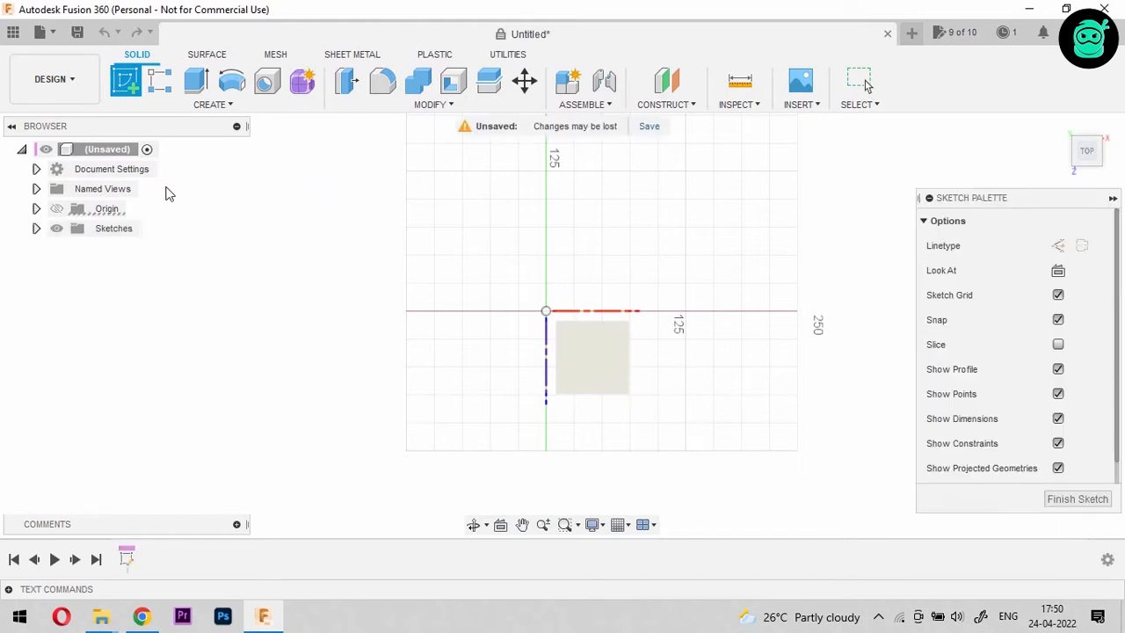
{"action": "left_click", "coordinate": [125, 82]}
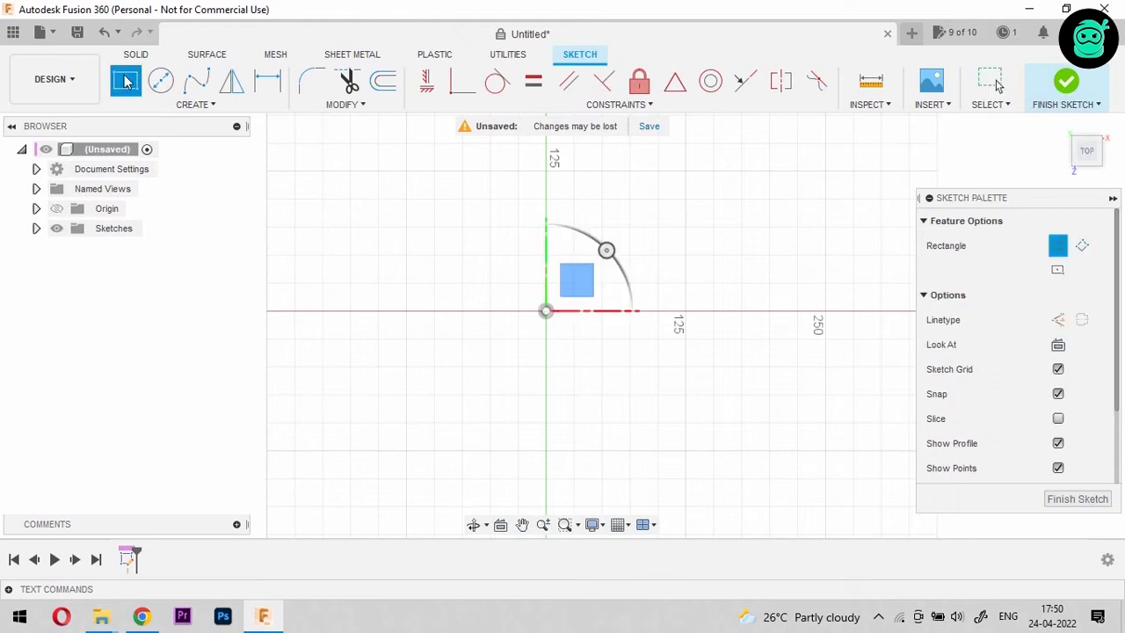
{"action": "left_click", "coordinate": [1060, 272]}
{"action": "left_click", "coordinate": [545, 310]}
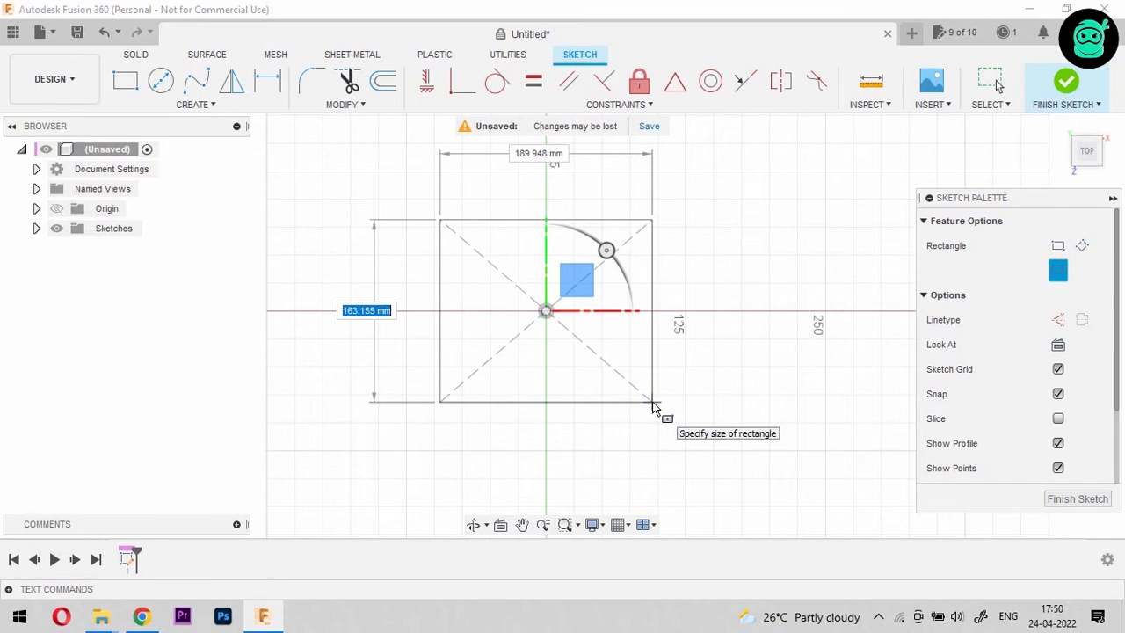
{"action": "type", "text": "50"}
{"action": "key", "text": "Tab"}
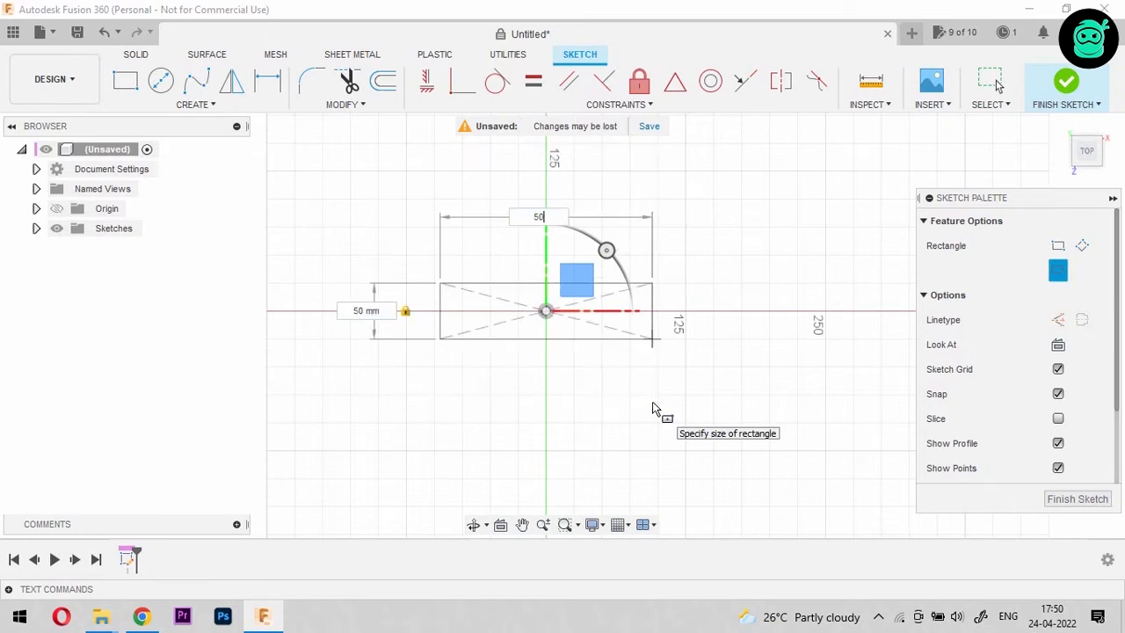
{"action": "key", "text": "Tab"}
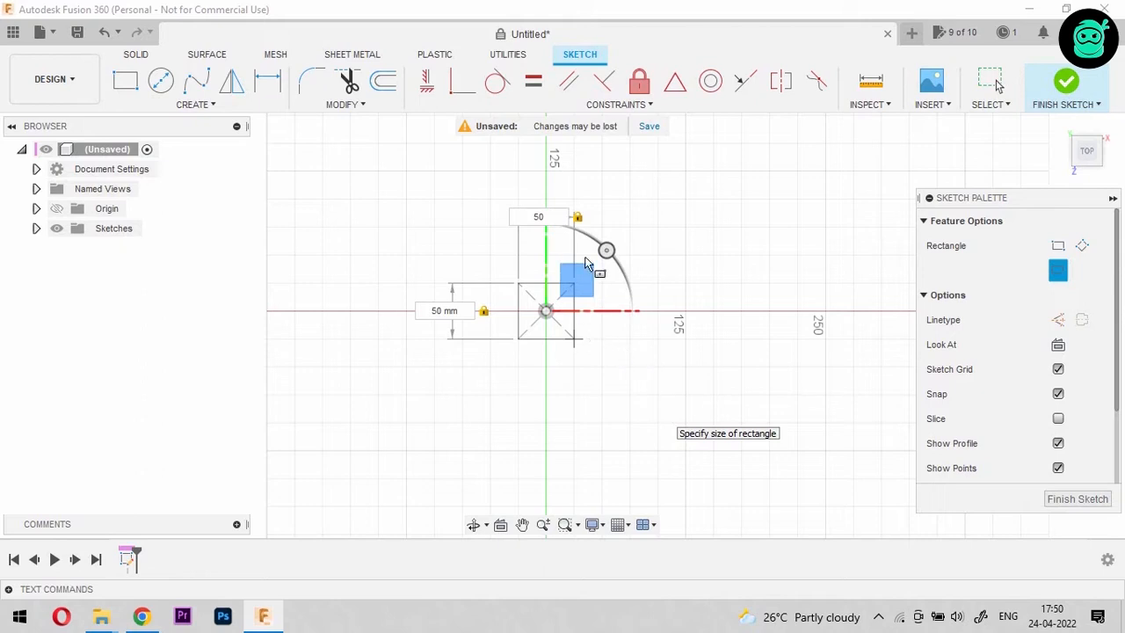
{"action": "key", "text": "Return"}
{"action": "scroll", "coordinate": [568, 344], "scroll_direction": "up", "scroll_amount": 5}
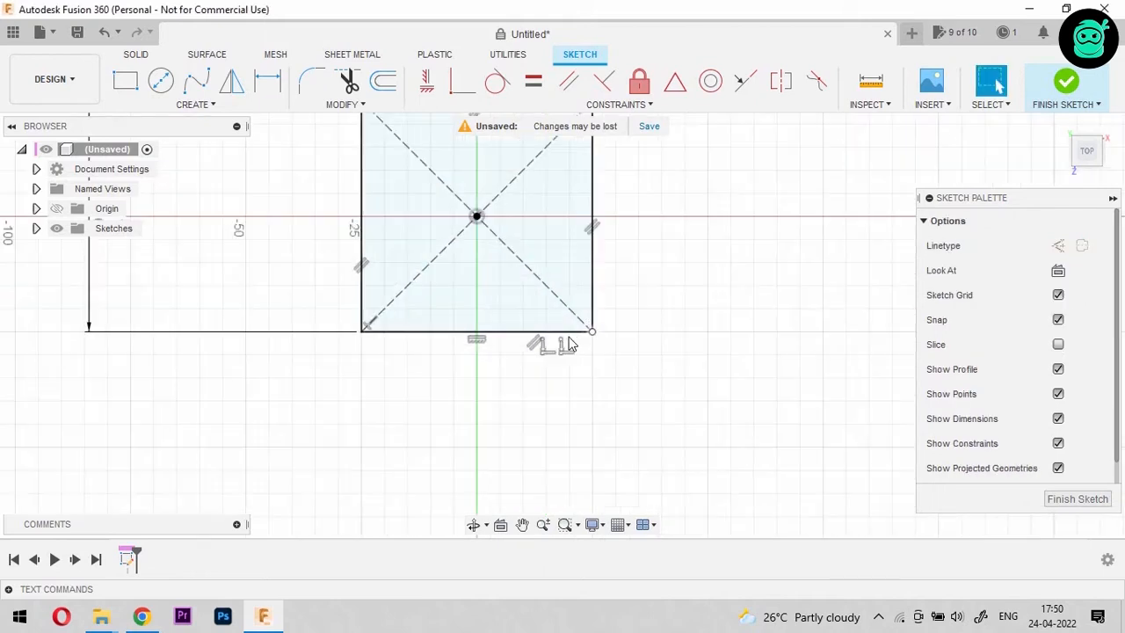
{"action": "left_click", "coordinate": [1094, 499]}
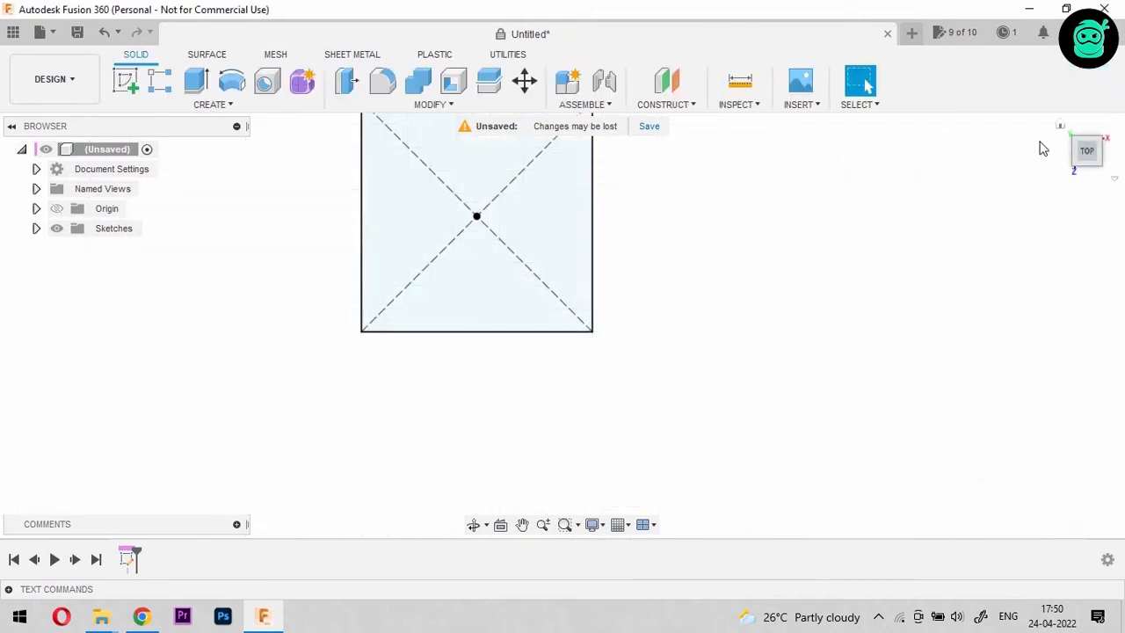
Extrude the square profile 30 mm upward to one side as a new body
{"action": "left_click", "coordinate": [1063, 126]}
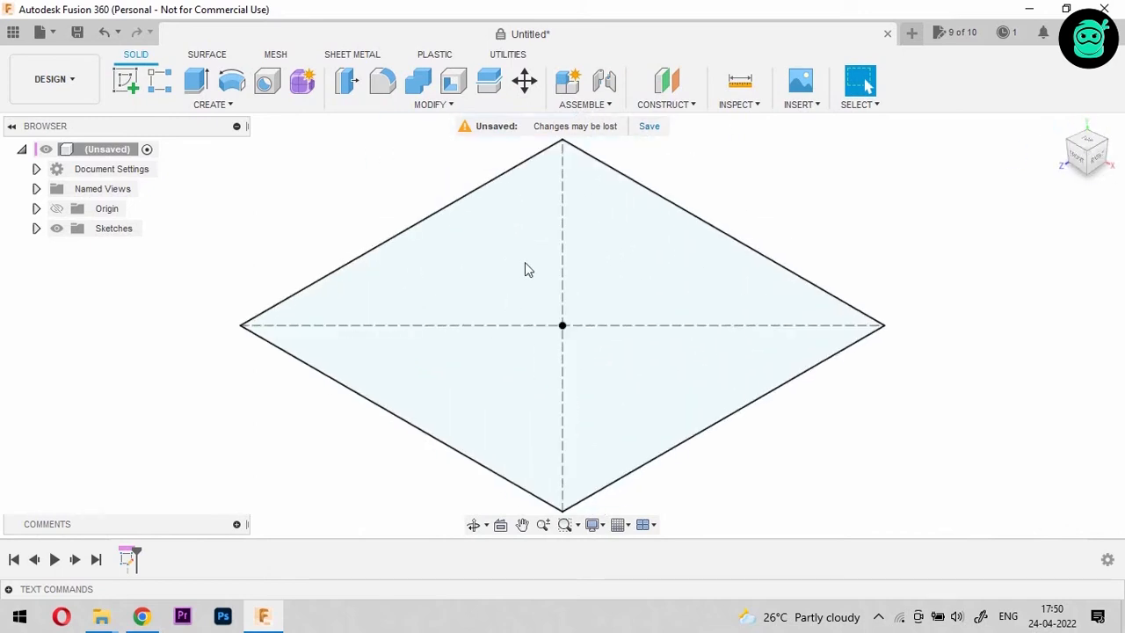
{"action": "left_click", "coordinate": [196, 83]}
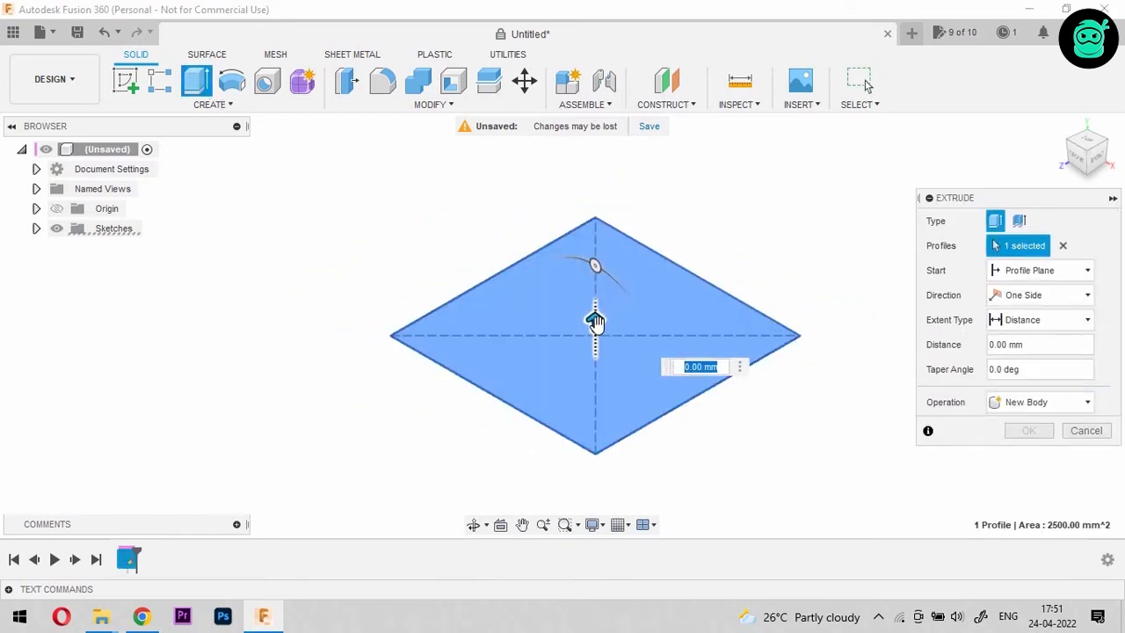
{"action": "left_click_drag", "start_coordinate": [608, 346], "coordinate": [608, 251]}
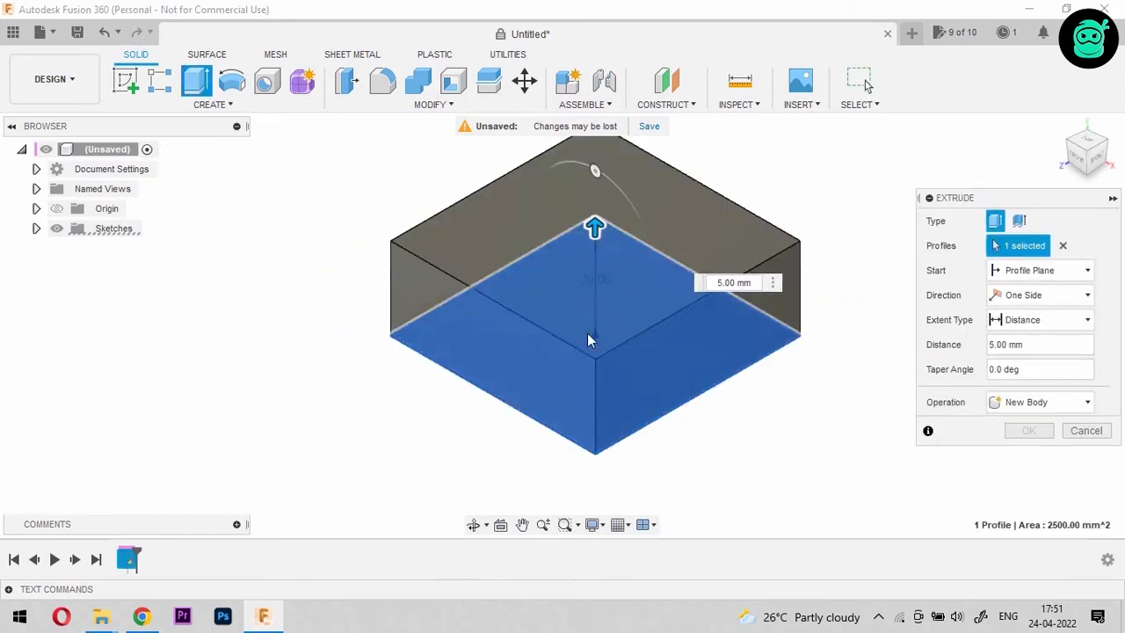
{"action": "type", "text": "50"}
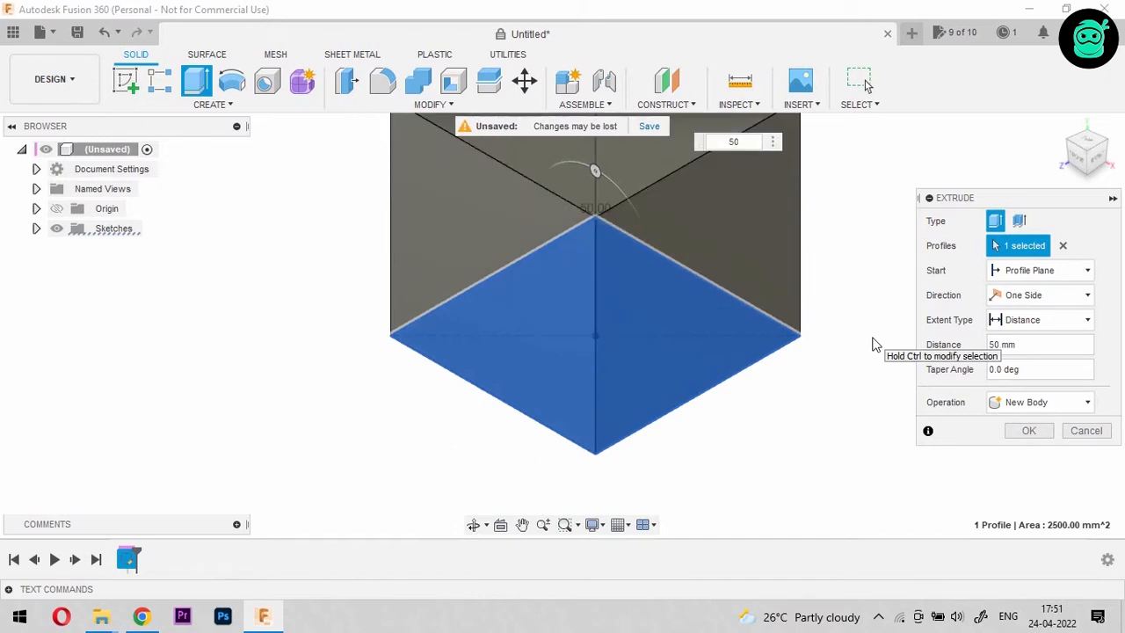
{"action": "scroll", "coordinate": [703, 410], "scroll_direction": "down", "scroll_amount": 2}
{"action": "left_click", "coordinate": [1097, 160]}
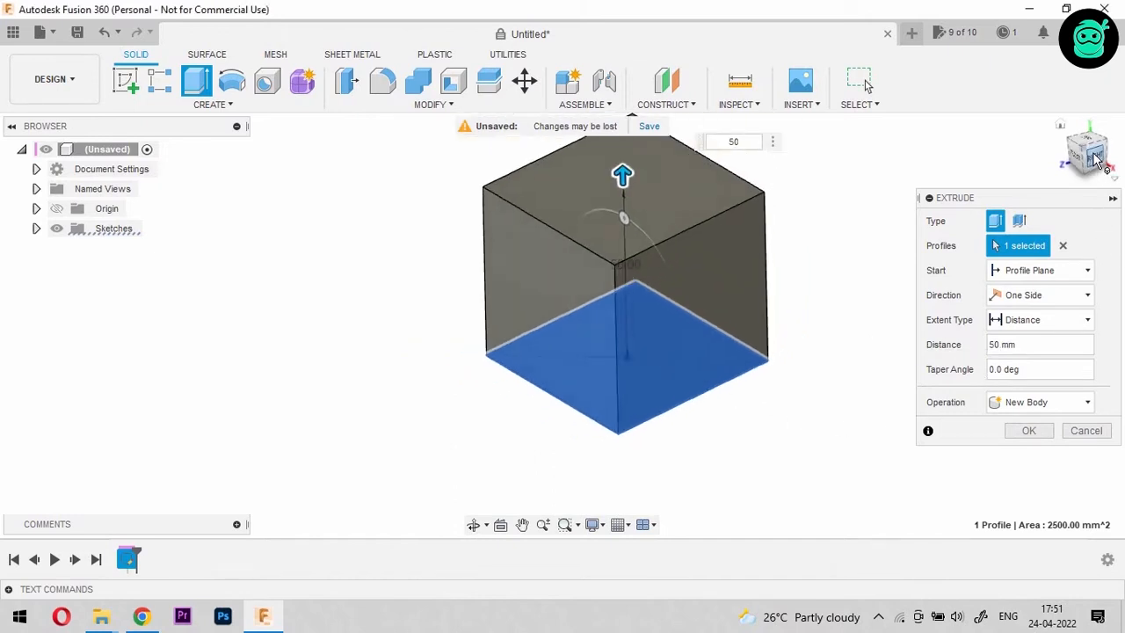
{"action": "left_click_drag", "start_coordinate": [1097, 161], "coordinate": [1120, 174]}
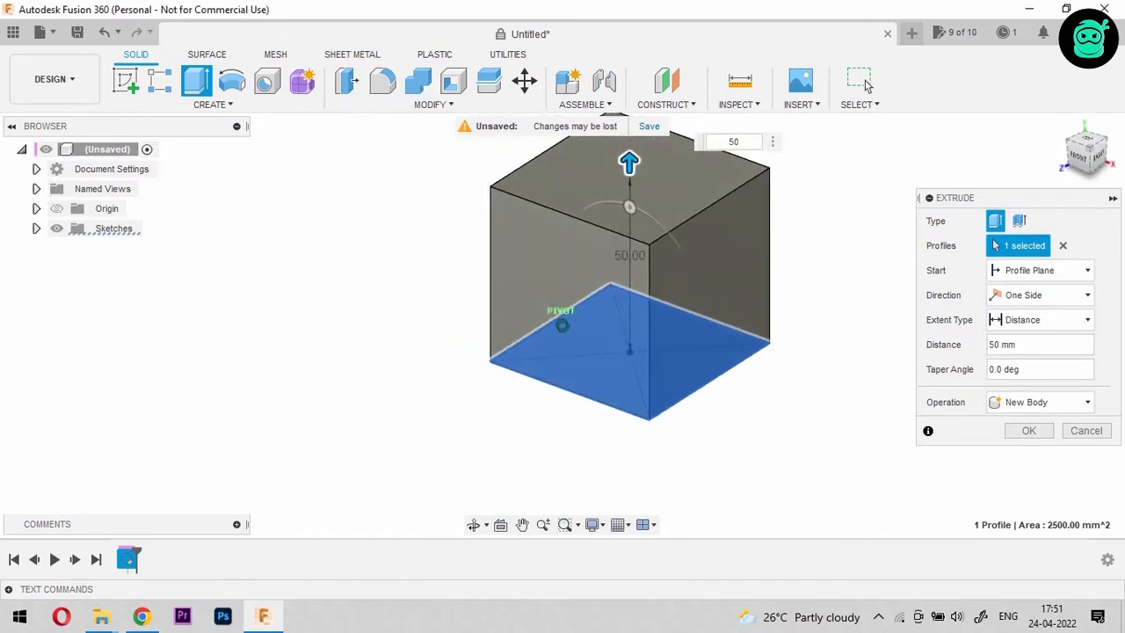
{"action": "left_click", "coordinate": [1011, 347]}
{"action": "type", "text": "25"}
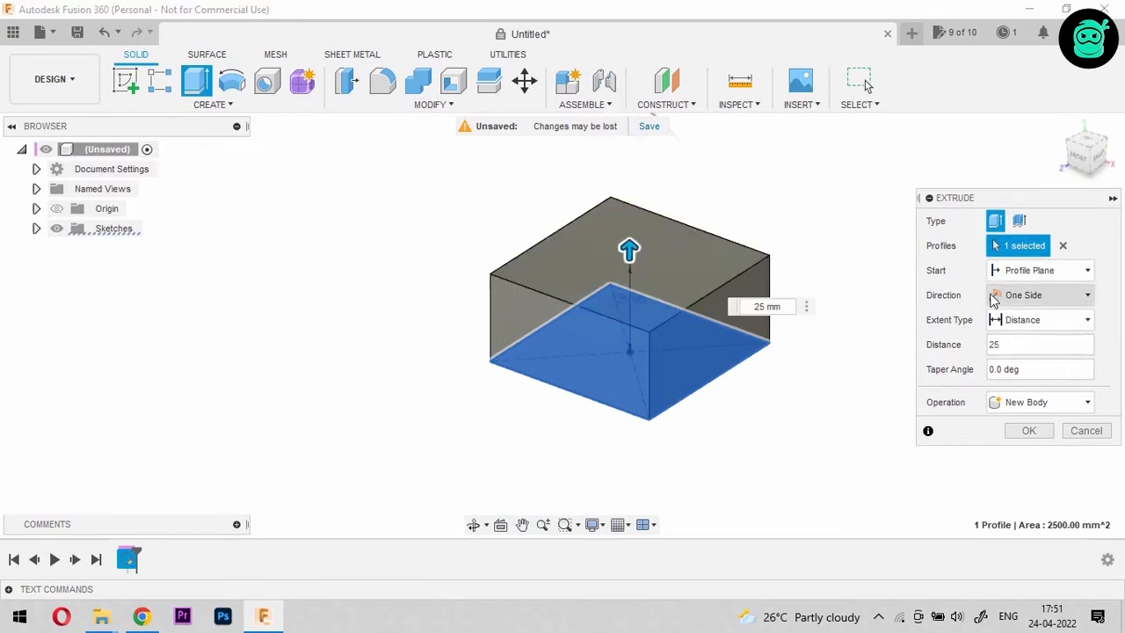
{"action": "left_click_drag", "start_coordinate": [1040, 346], "coordinate": [920, 352]}
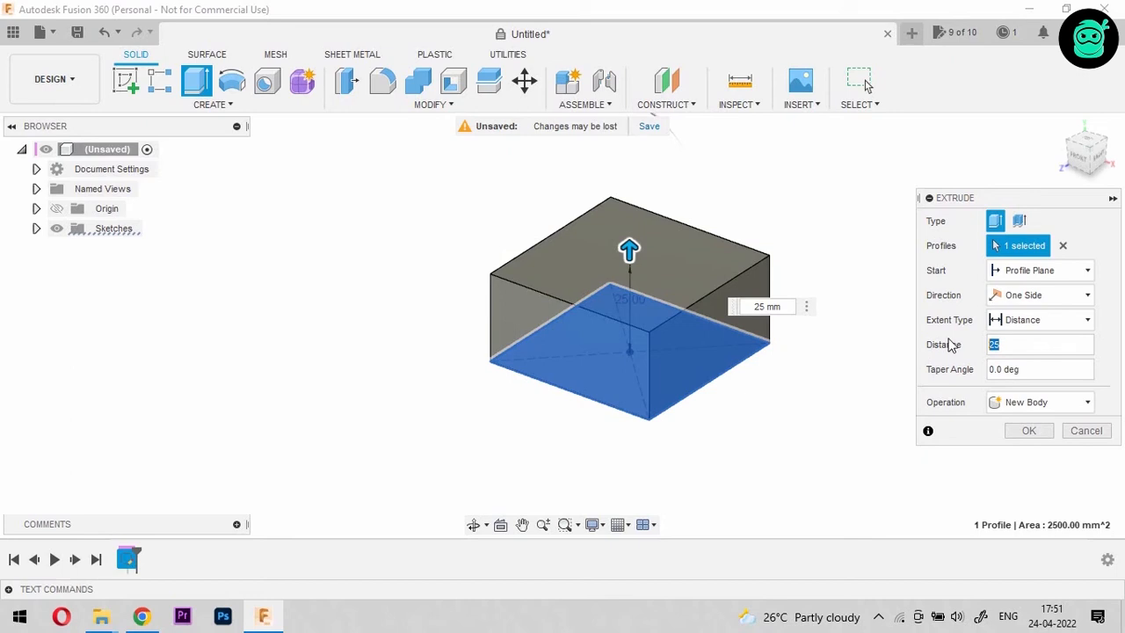
{"action": "left_click", "coordinate": [1030, 432]}
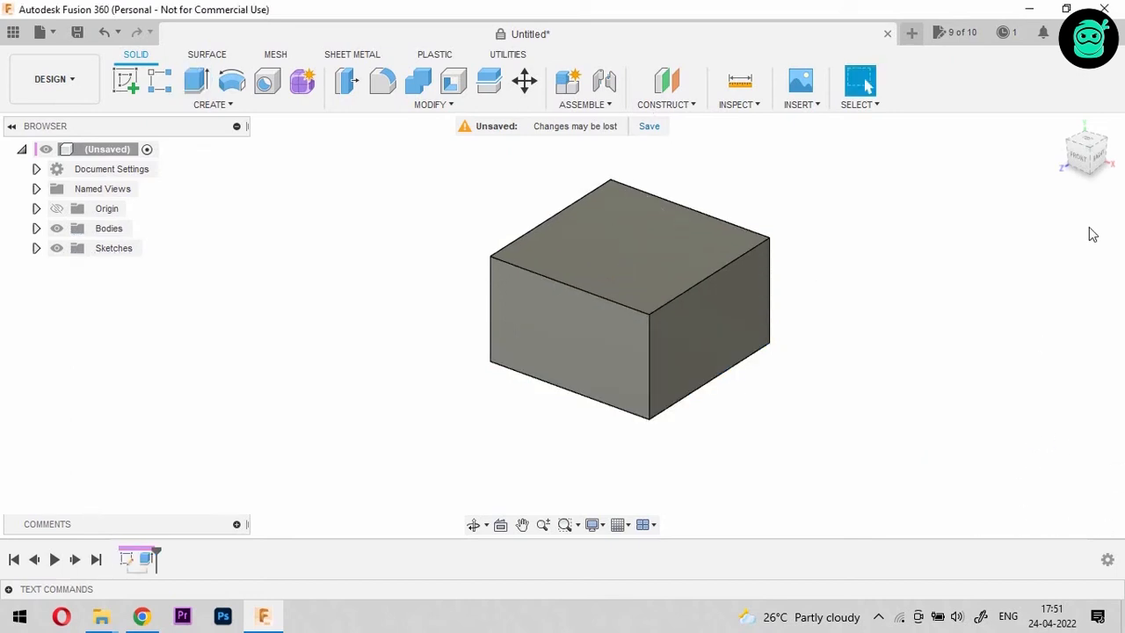
Sketch a 46 by 26 mm center rectangle in the middle of the box's front face and finish the sketch
{"action": "left_click", "coordinate": [1080, 156]}
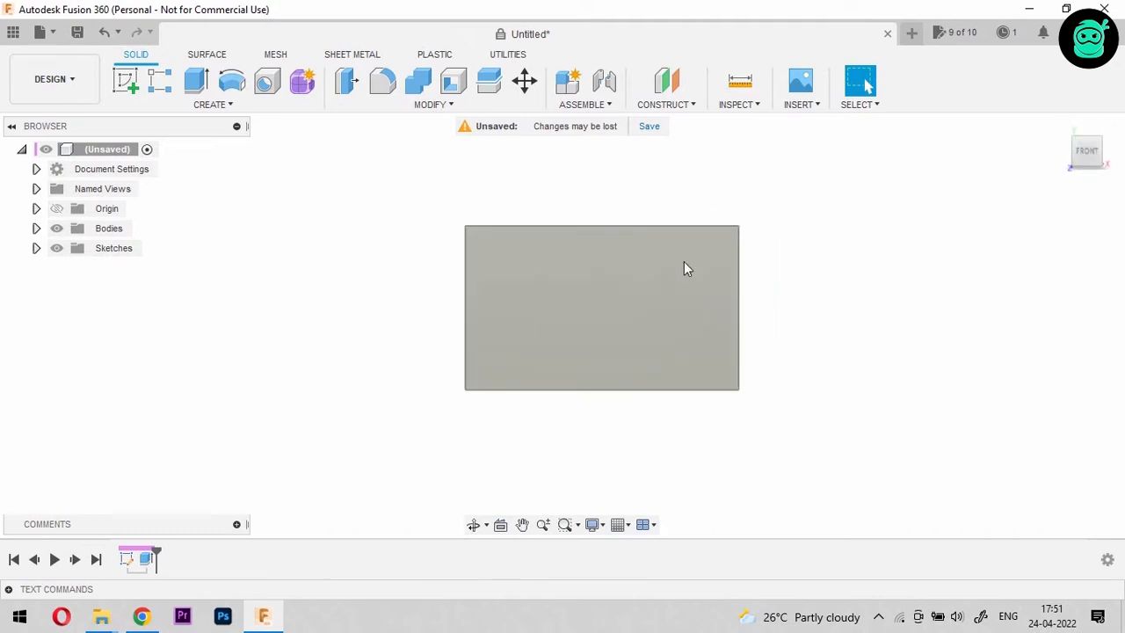
{"action": "left_click", "coordinate": [615, 332]}
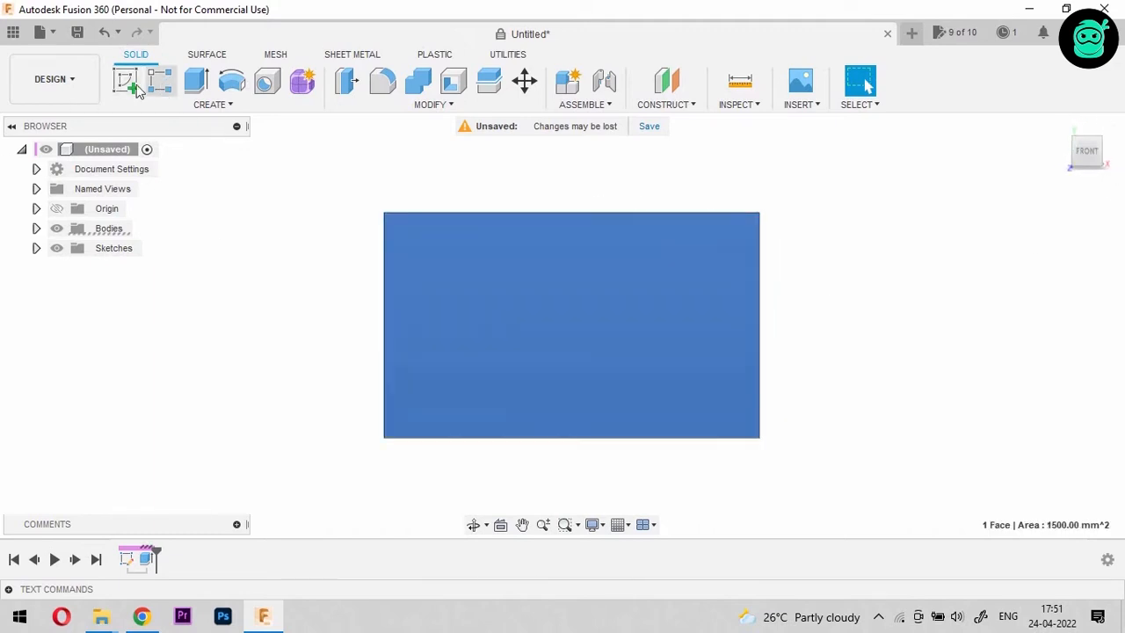
{"action": "left_click", "coordinate": [130, 86]}
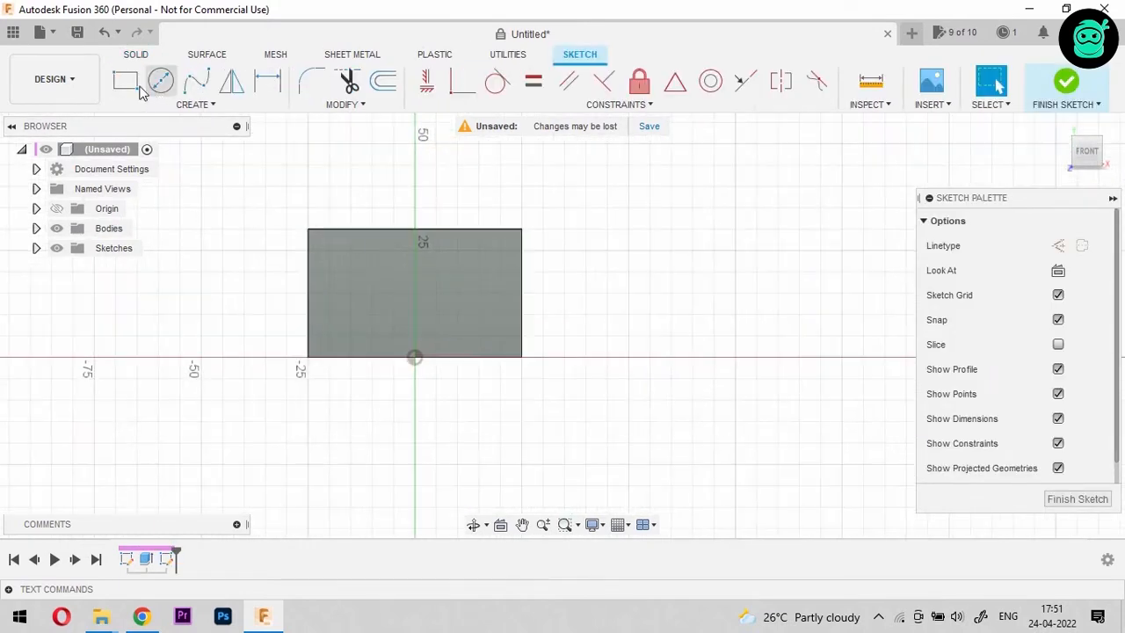
{"action": "left_click", "coordinate": [126, 81]}
{"action": "scroll", "coordinate": [512, 302], "scroll_direction": "up", "scroll_amount": 2}
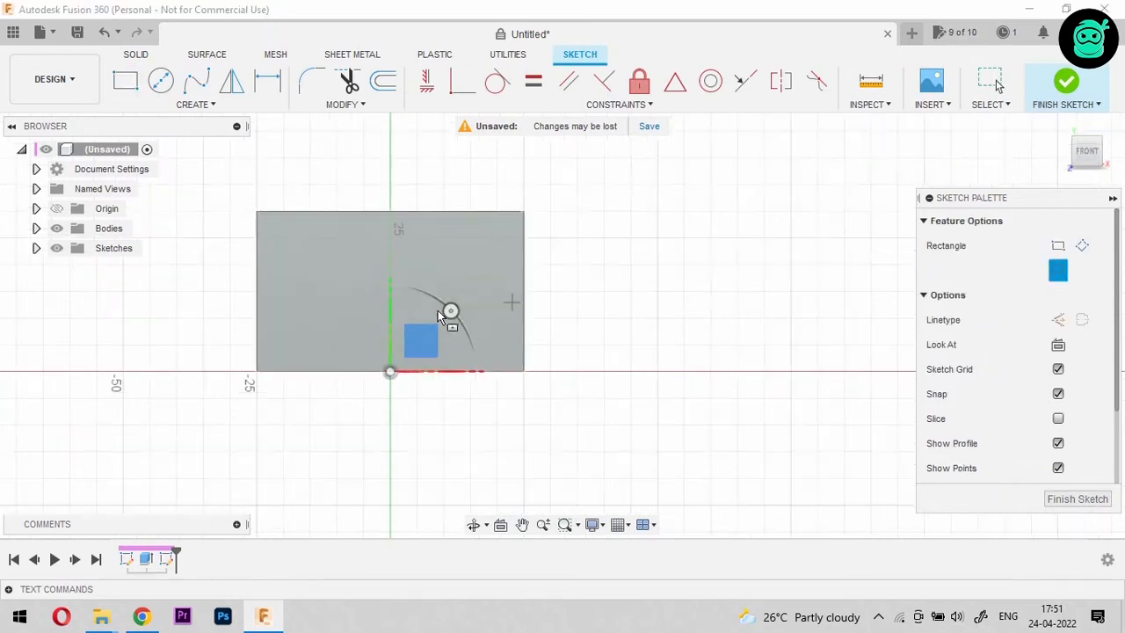
{"action": "scroll", "coordinate": [397, 303], "scroll_direction": "up", "scroll_amount": 2}
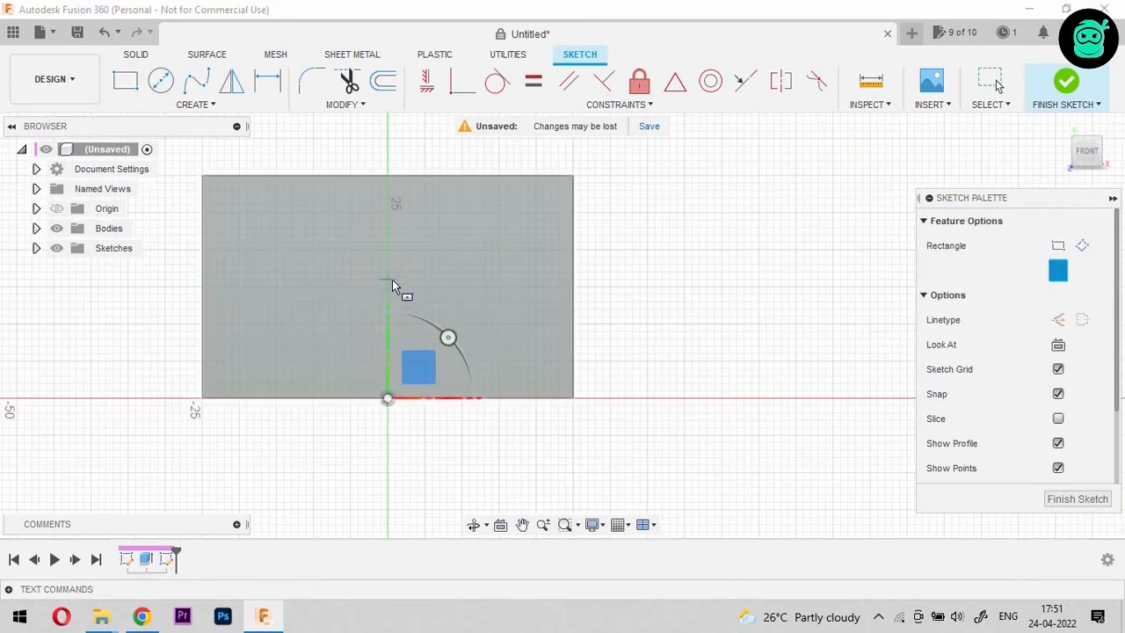
{"action": "left_click", "coordinate": [389, 283]}
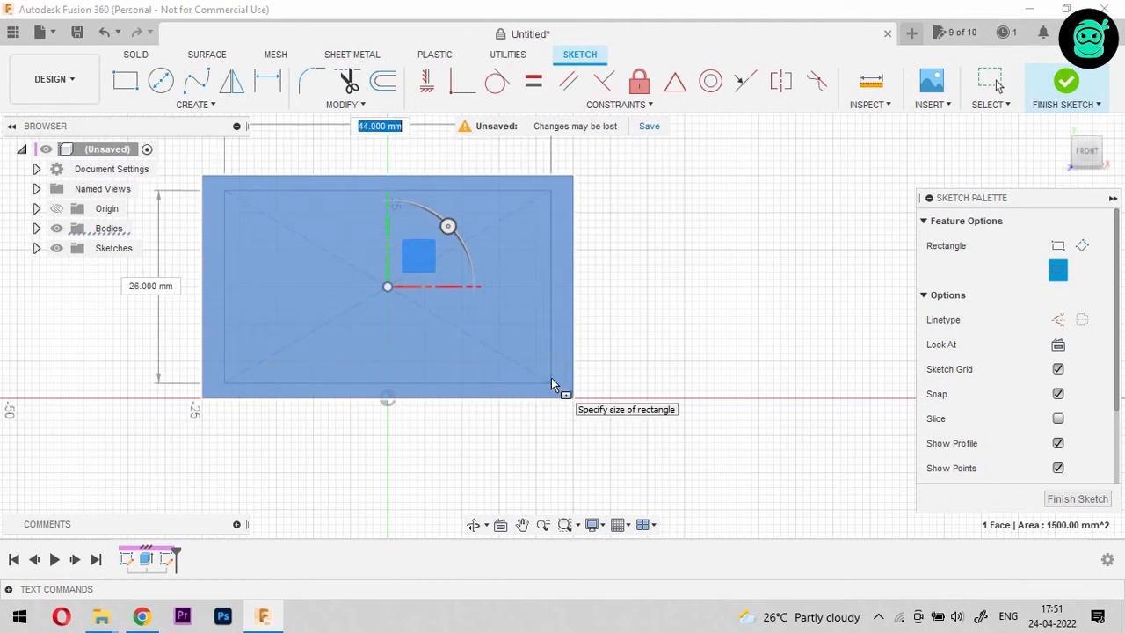
{"action": "key", "text": "Tab"}
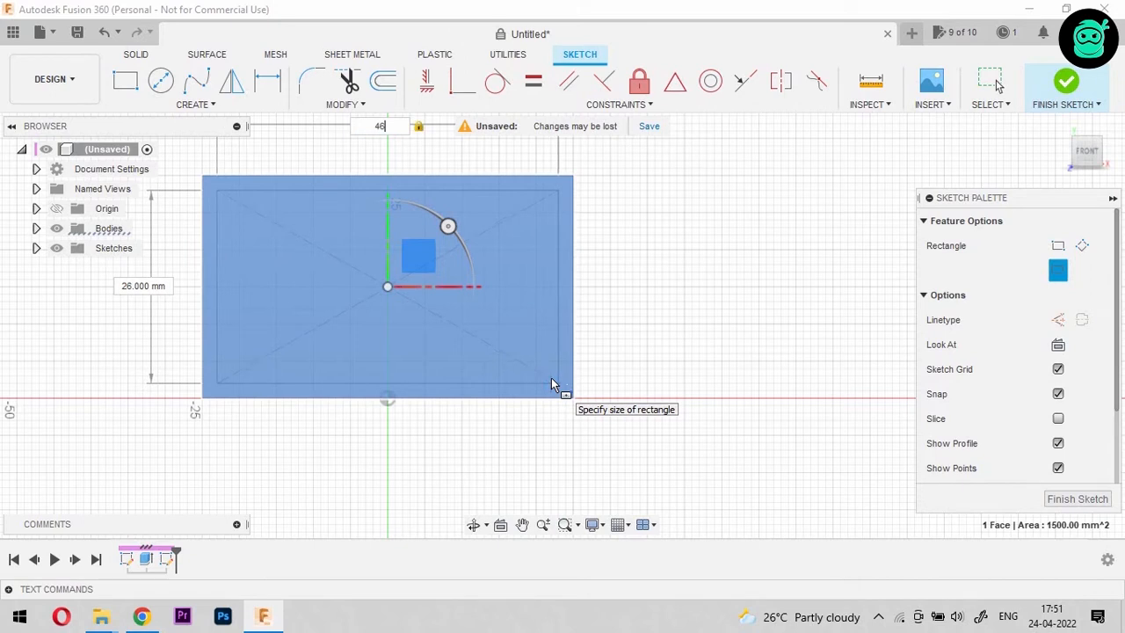
{"action": "key", "text": "Return"}
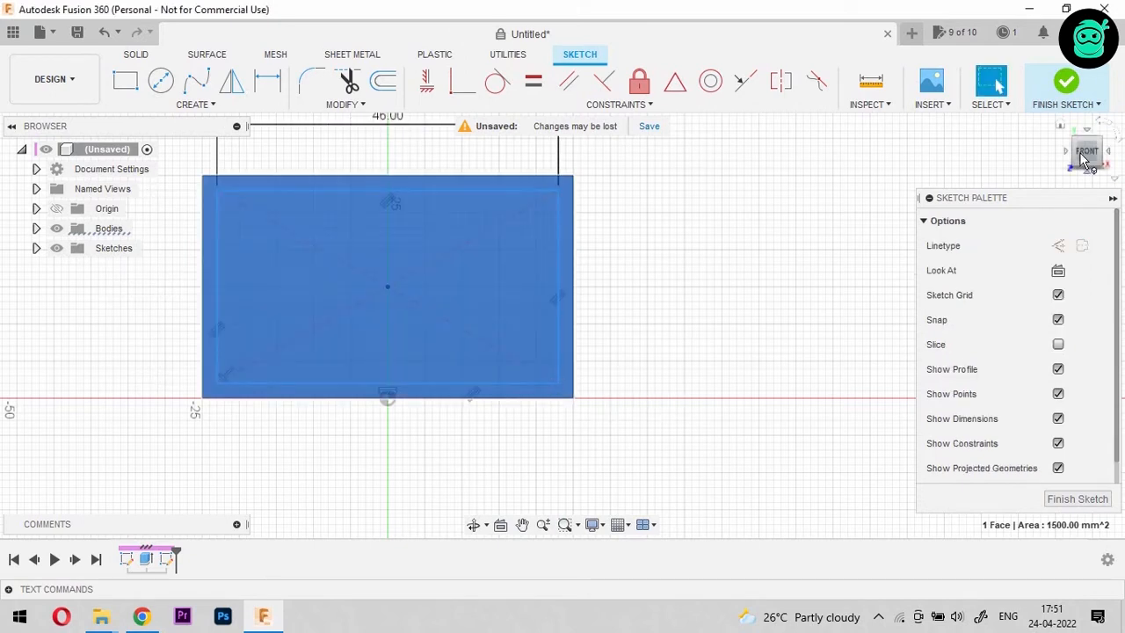
{"action": "left_click", "coordinate": [1074, 499]}
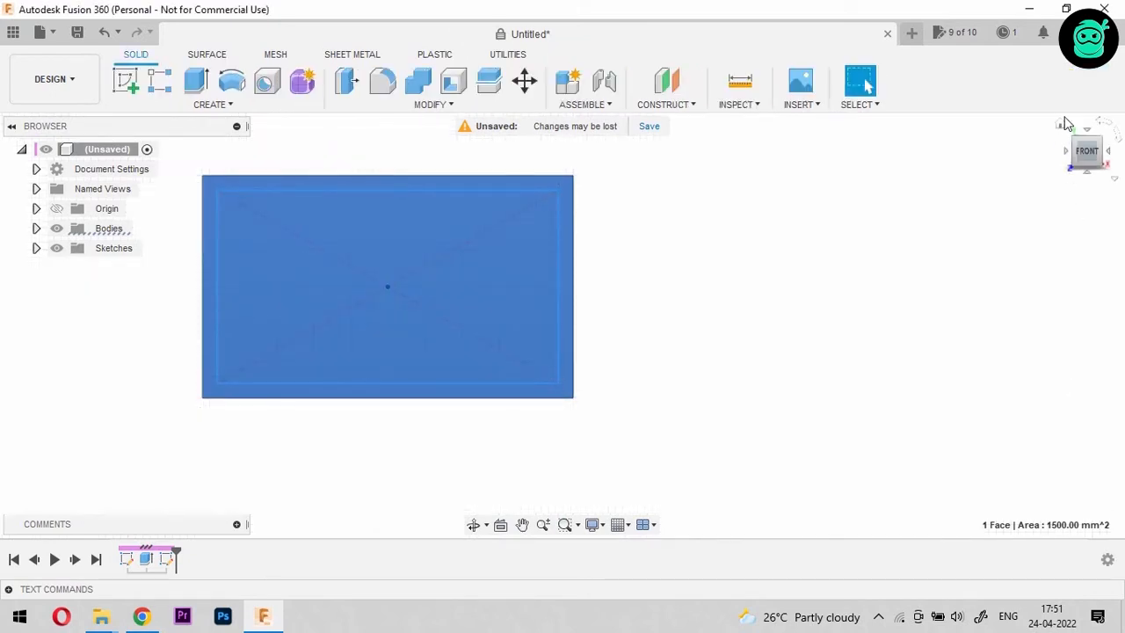
{"action": "left_click", "coordinate": [1061, 125]}
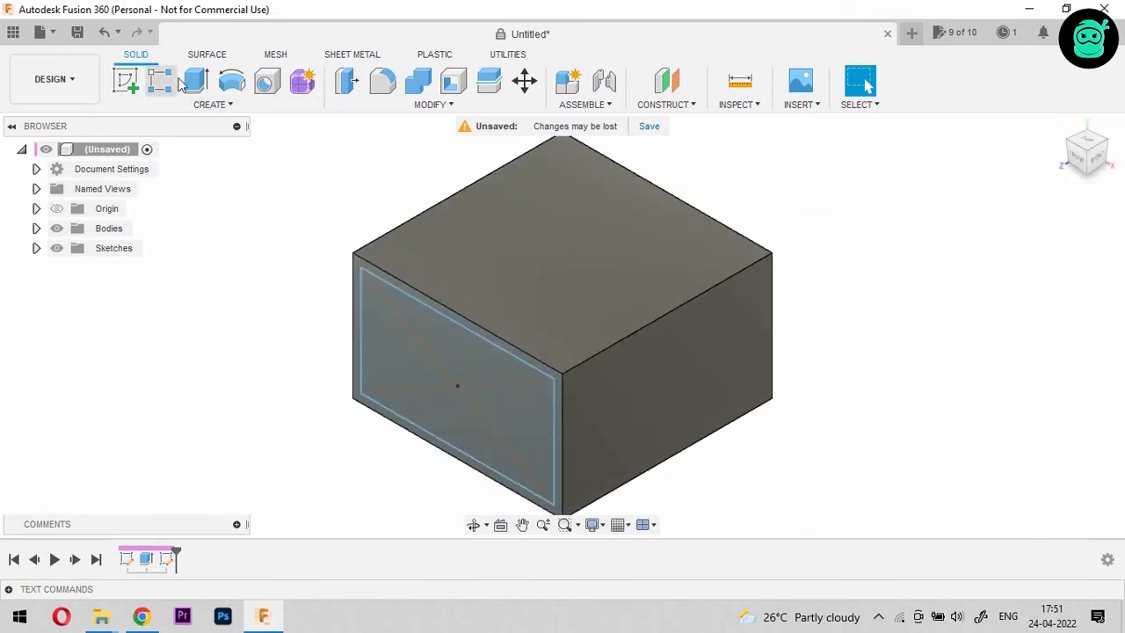
{"action": "left_click", "coordinate": [126, 81]}
{"action": "left_click", "coordinate": [553, 440]}
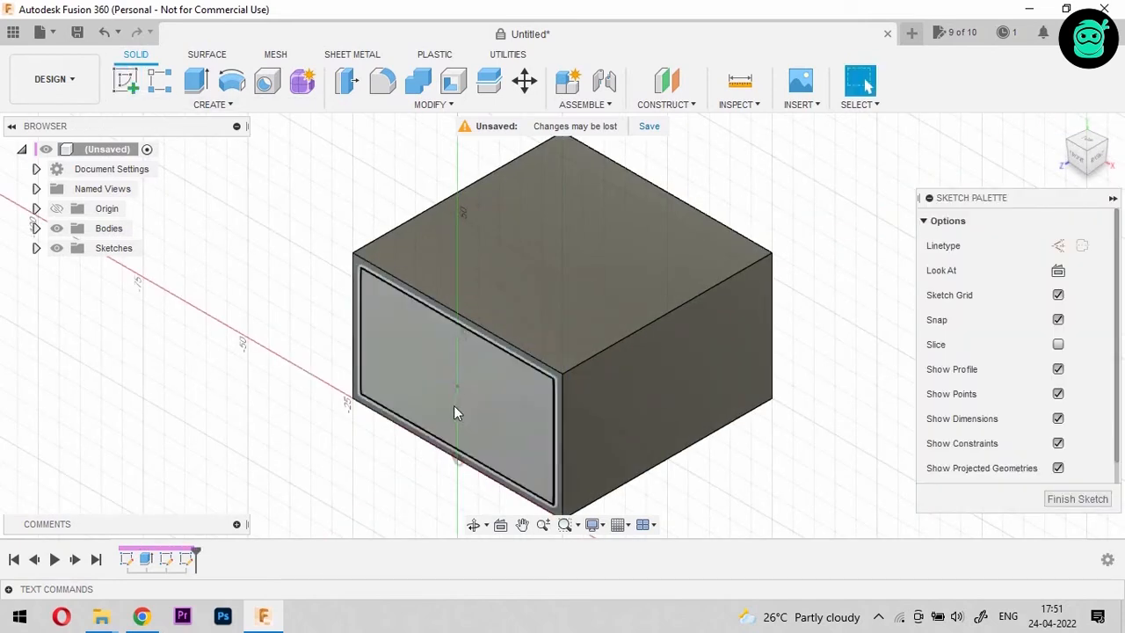
{"action": "left_click", "coordinate": [493, 402]}
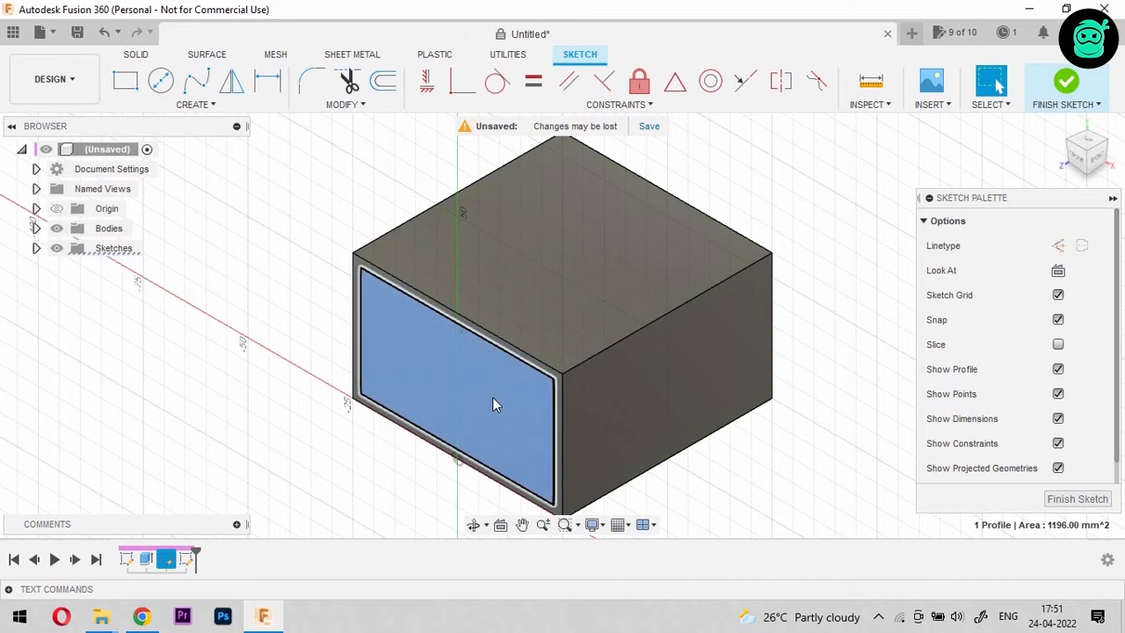
{"action": "left_click", "coordinate": [1090, 499]}
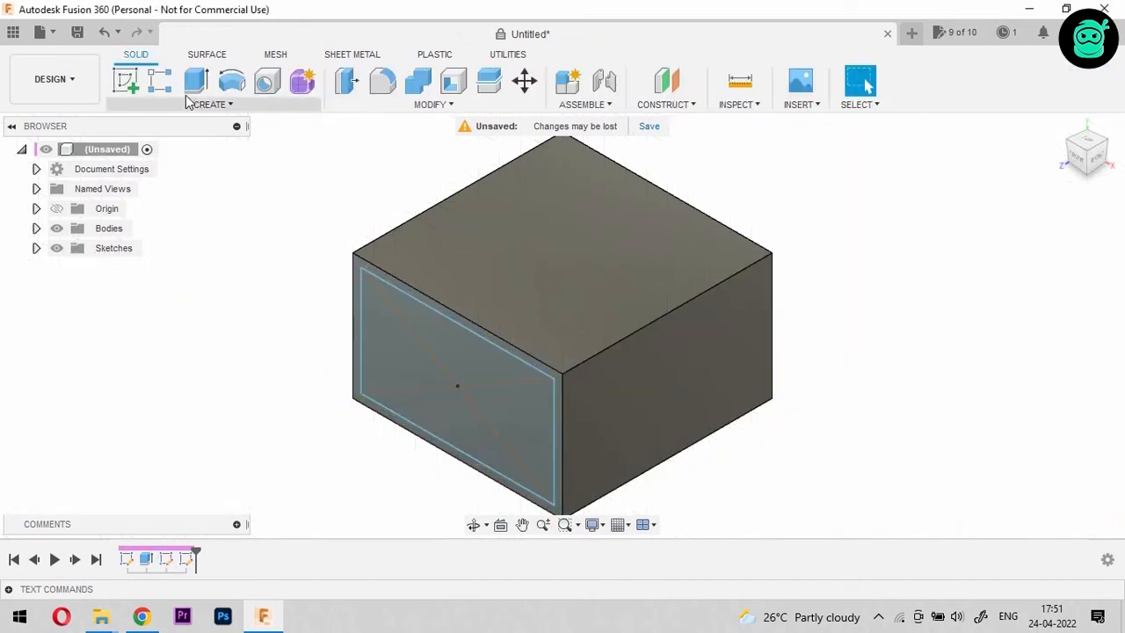
Cut the inner front-face rectangle through the whole box with an extrusion distance of -115 mm
{"action": "key", "text": "e"}
{"action": "left_click", "coordinate": [450, 379]}
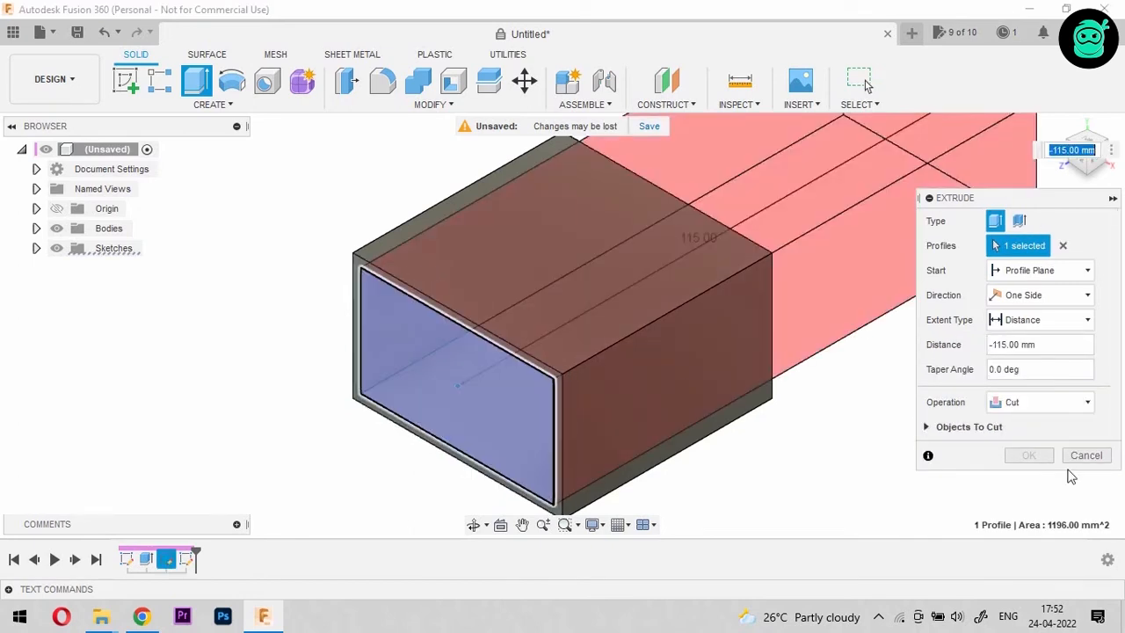
{"action": "left_click", "coordinate": [1032, 456]}
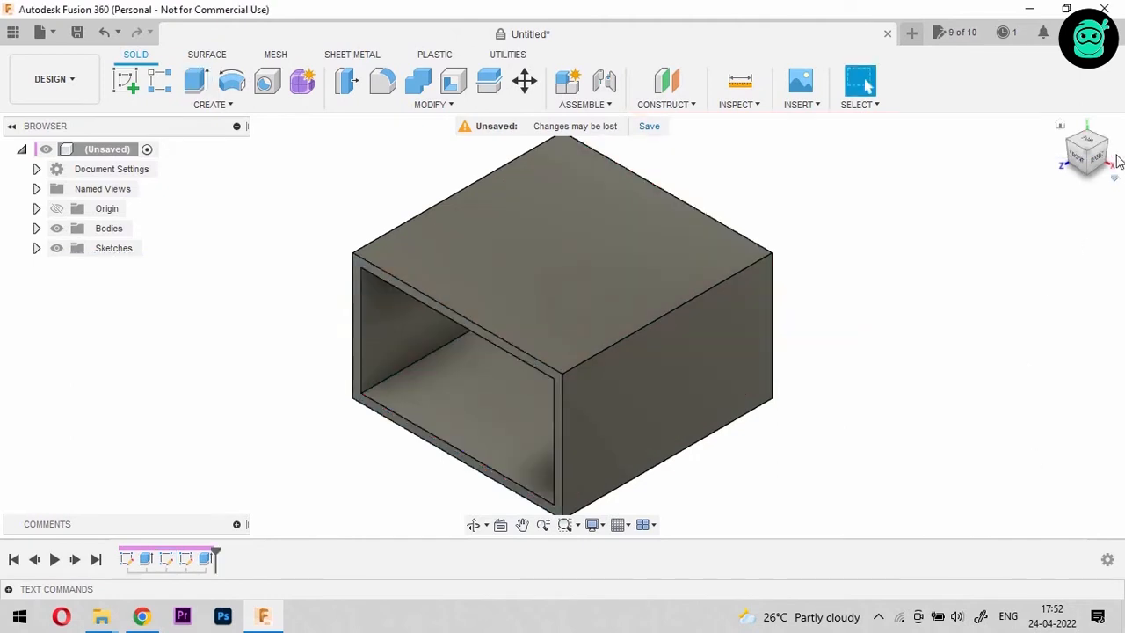
Sketch a 25 by 26 mm rectangle on the box's right face, from the back edge just below the top, and finish the sketch
{"action": "left_click", "coordinate": [1099, 161]}
{"action": "left_click", "coordinate": [601, 321]}
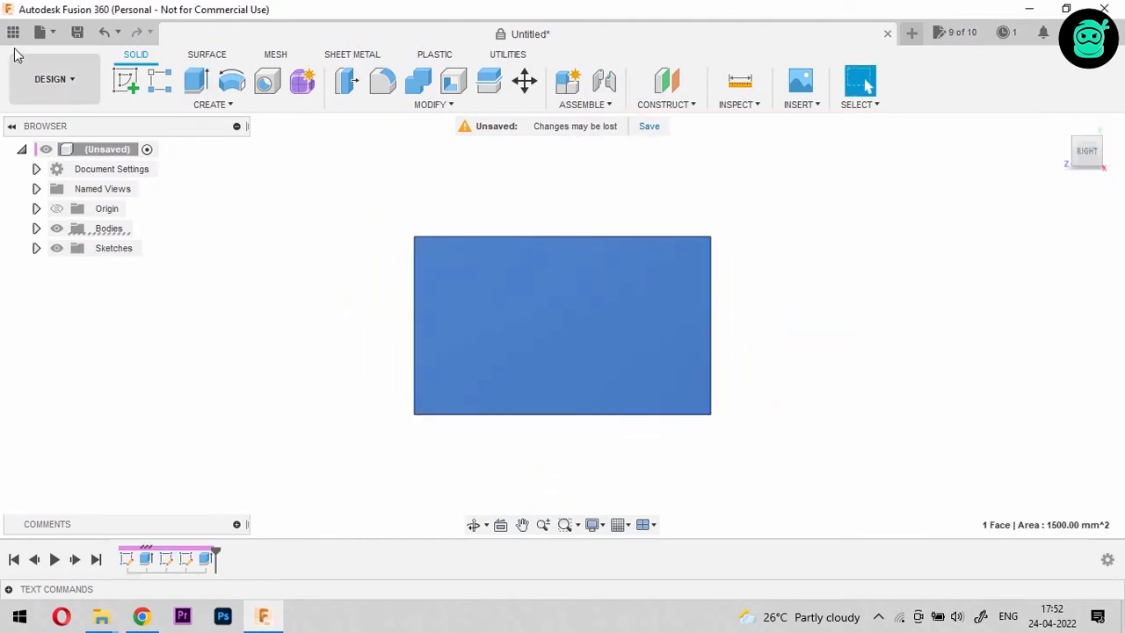
{"action": "left_click", "coordinate": [128, 83]}
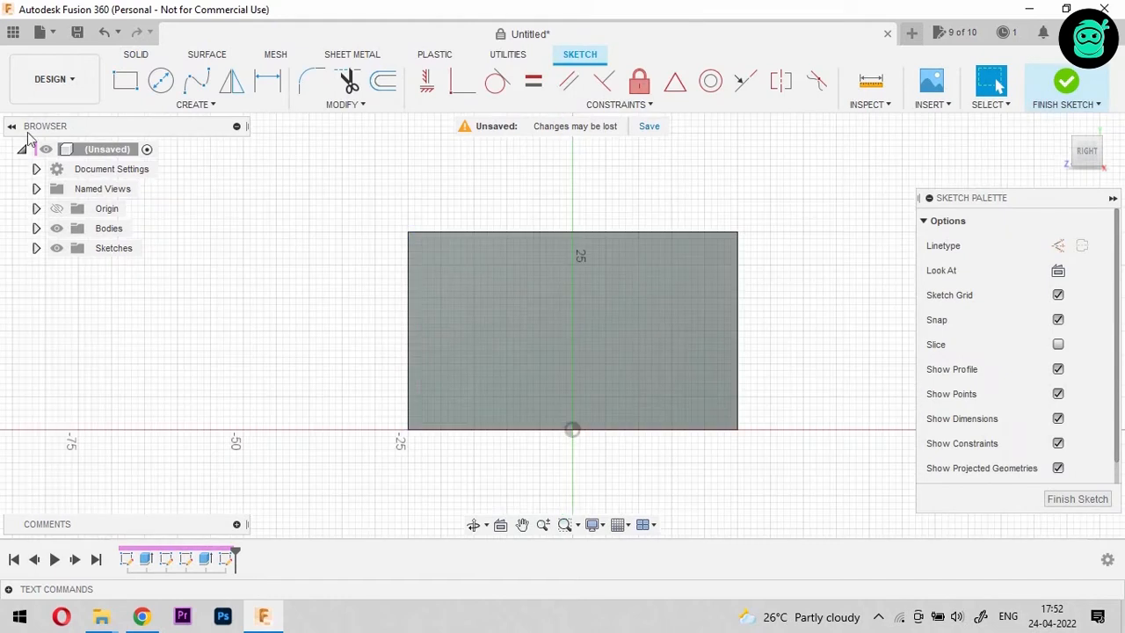
{"action": "left_click", "coordinate": [124, 84]}
{"action": "scroll", "coordinate": [765, 309], "scroll_direction": "up", "scroll_amount": 3}
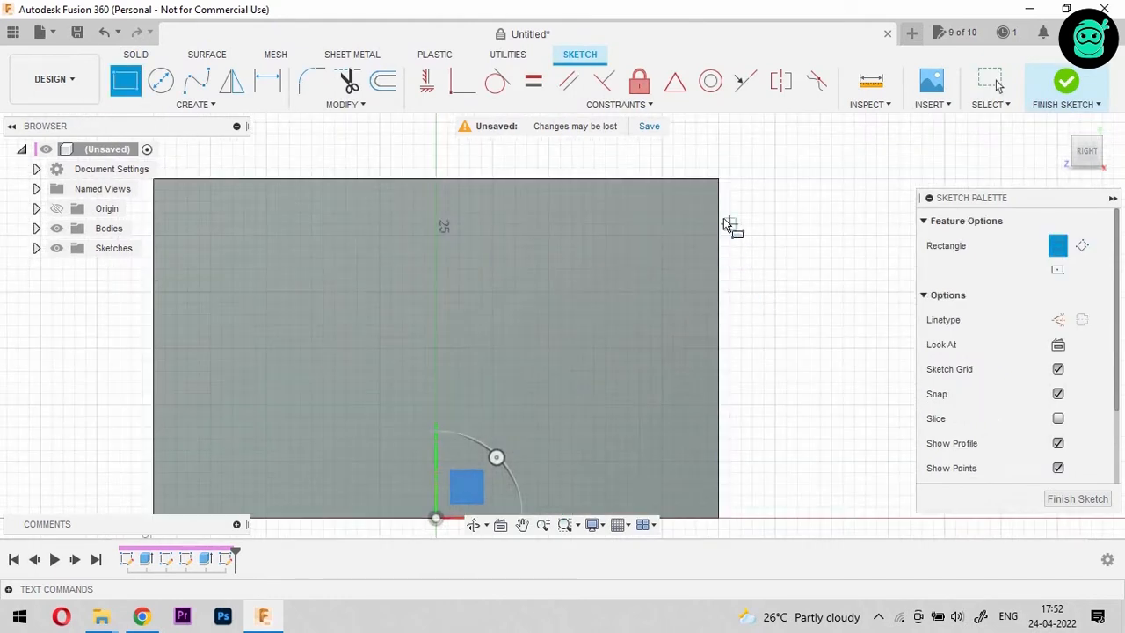
{"action": "left_click", "coordinate": [719, 206]}
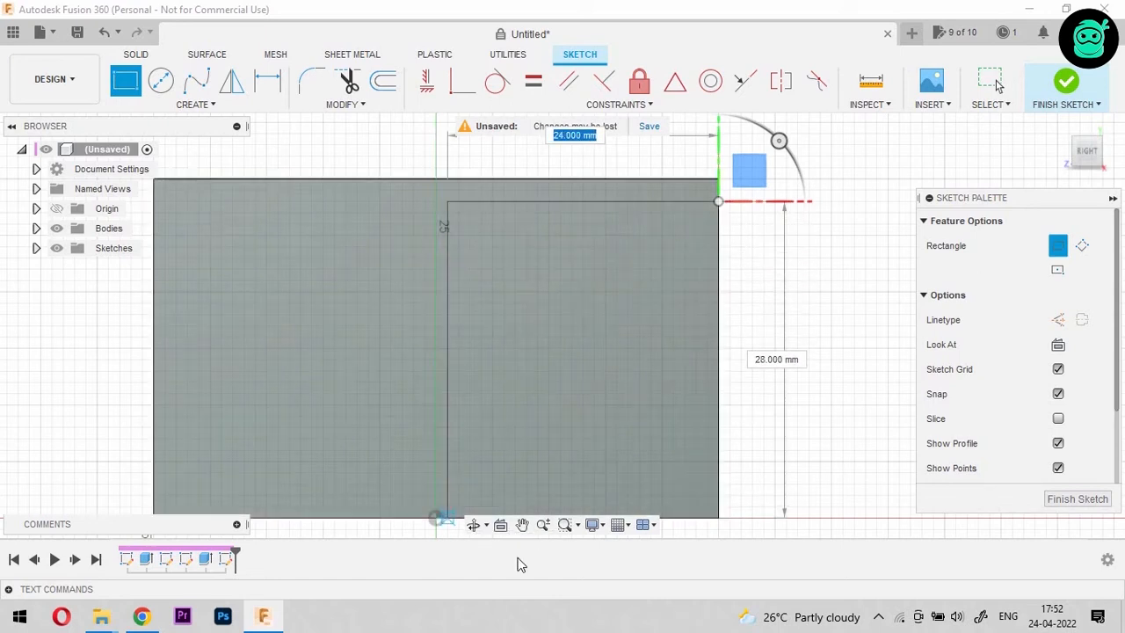
{"action": "type", "text": "25"}
{"action": "key", "text": "Tab"}
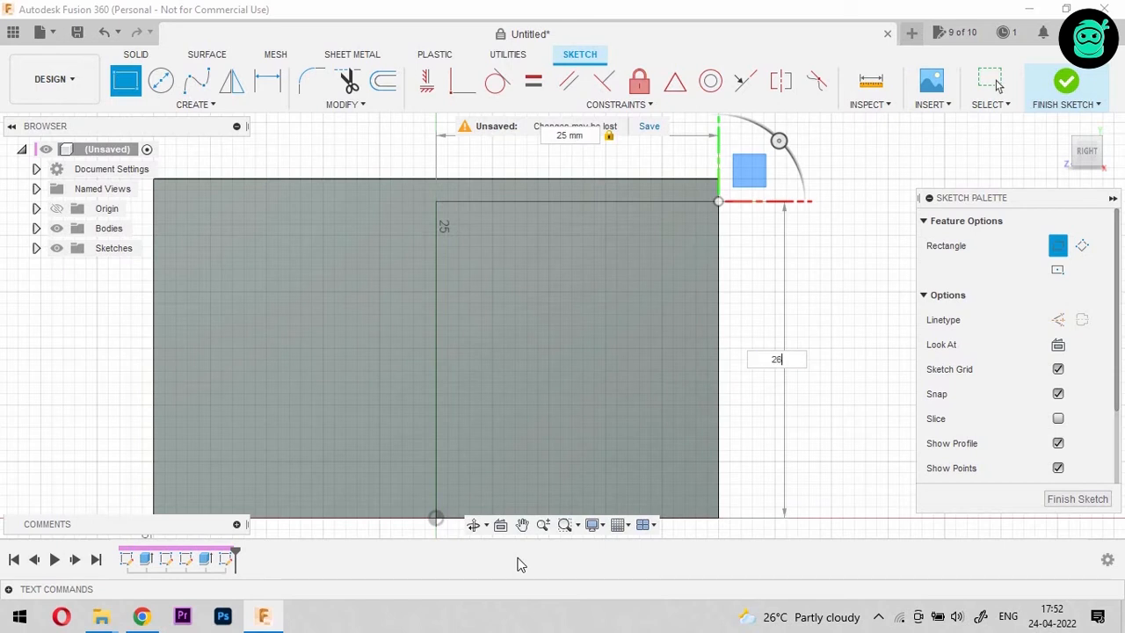
{"action": "type", "text": "26"}
{"action": "key", "text": "Tab"}
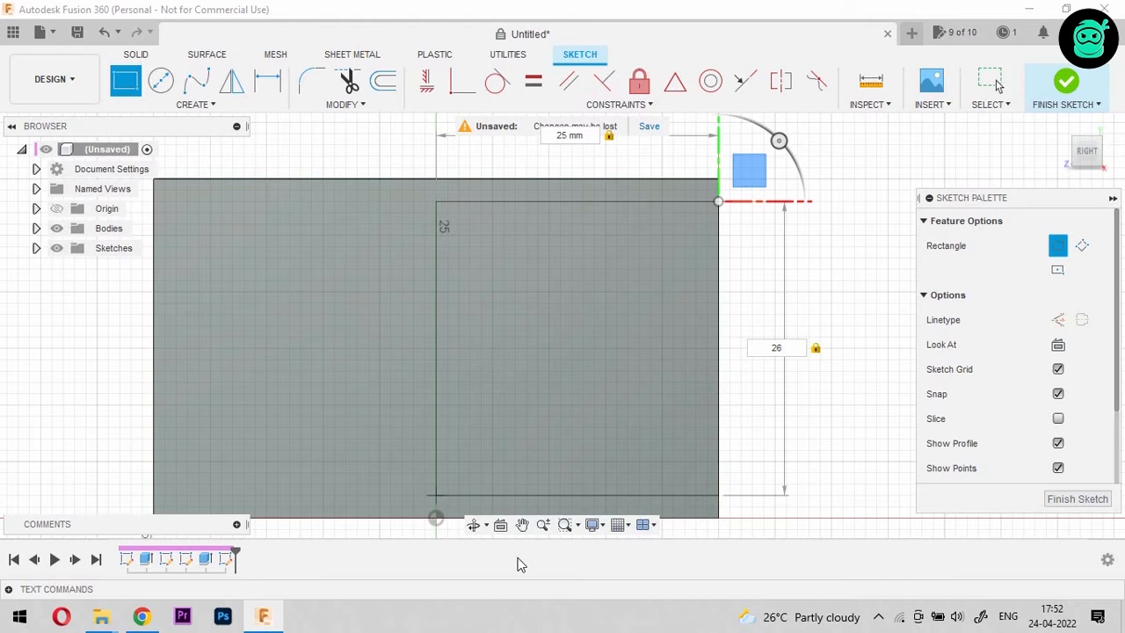
{"action": "key", "text": "Return"}
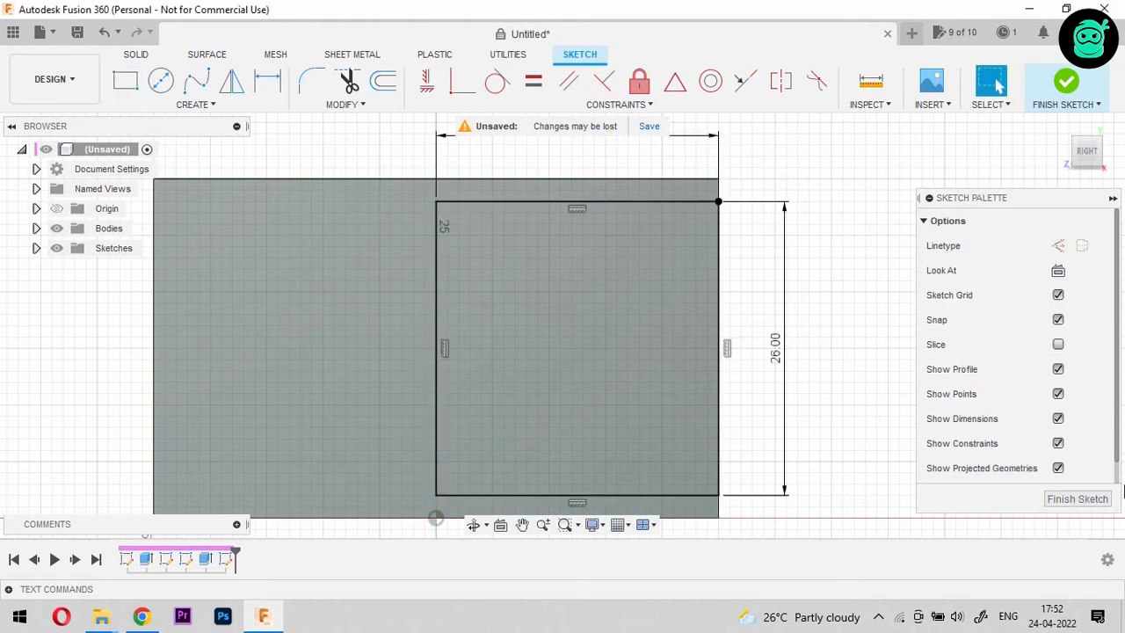
{"action": "left_click", "coordinate": [1050, 498]}
Extrude the right-face rectangle inward as a cut to open the back half of that wall
{"action": "left_click", "coordinate": [1090, 171]}
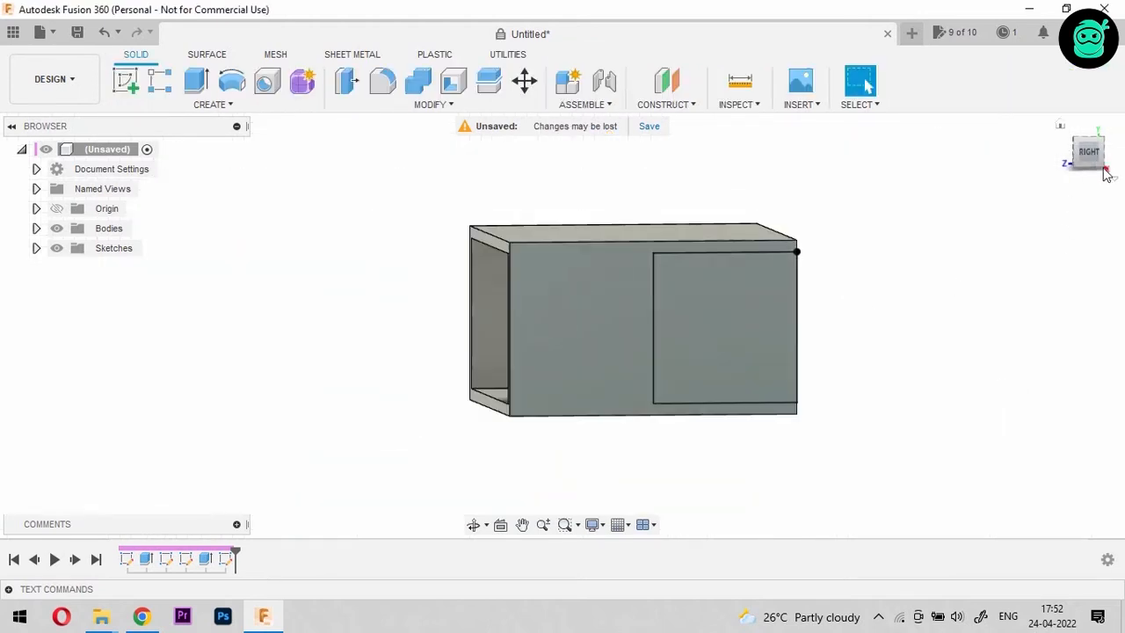
{"action": "left_click", "coordinate": [195, 80]}
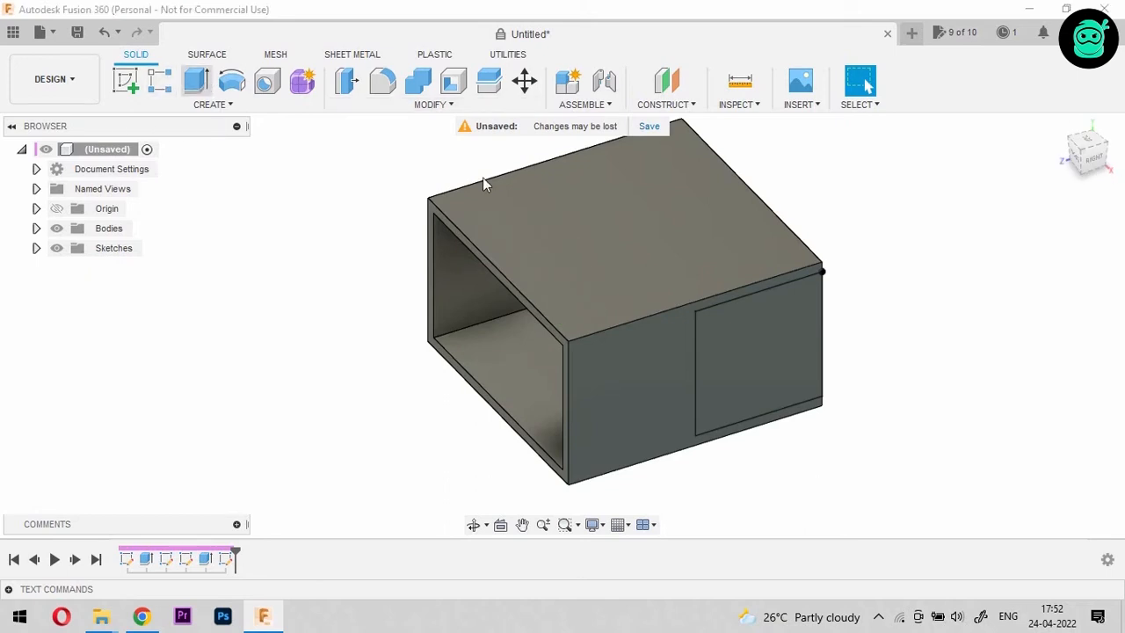
{"action": "left_click", "coordinate": [774, 377]}
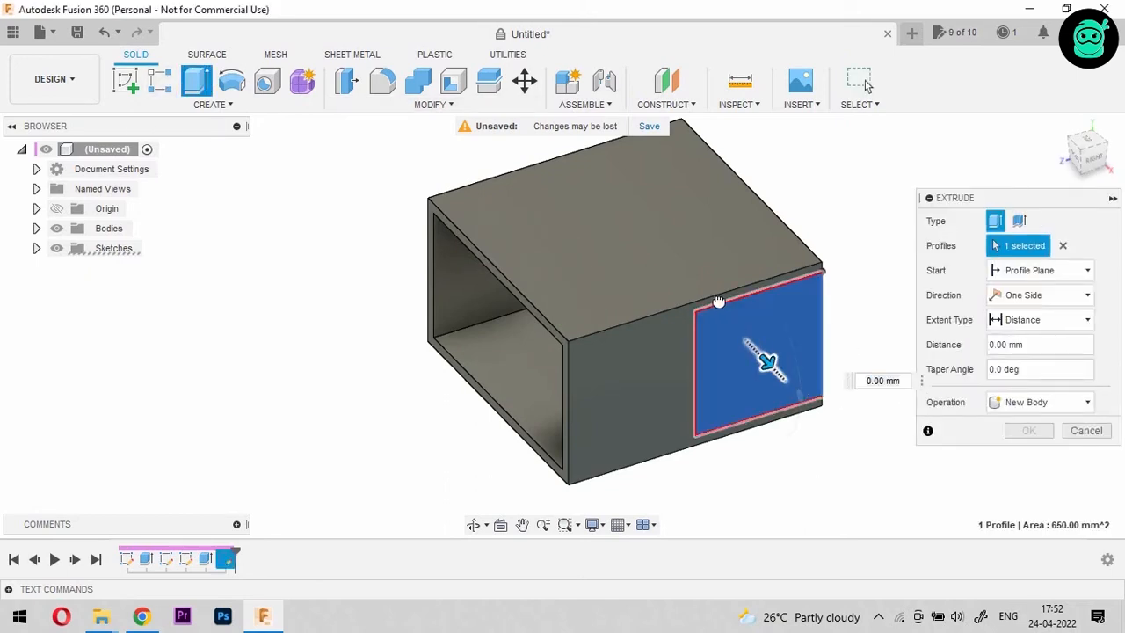
{"action": "left_click_drag", "start_coordinate": [762, 361], "coordinate": [683, 284]}
{"action": "left_click", "coordinate": [1028, 430]}
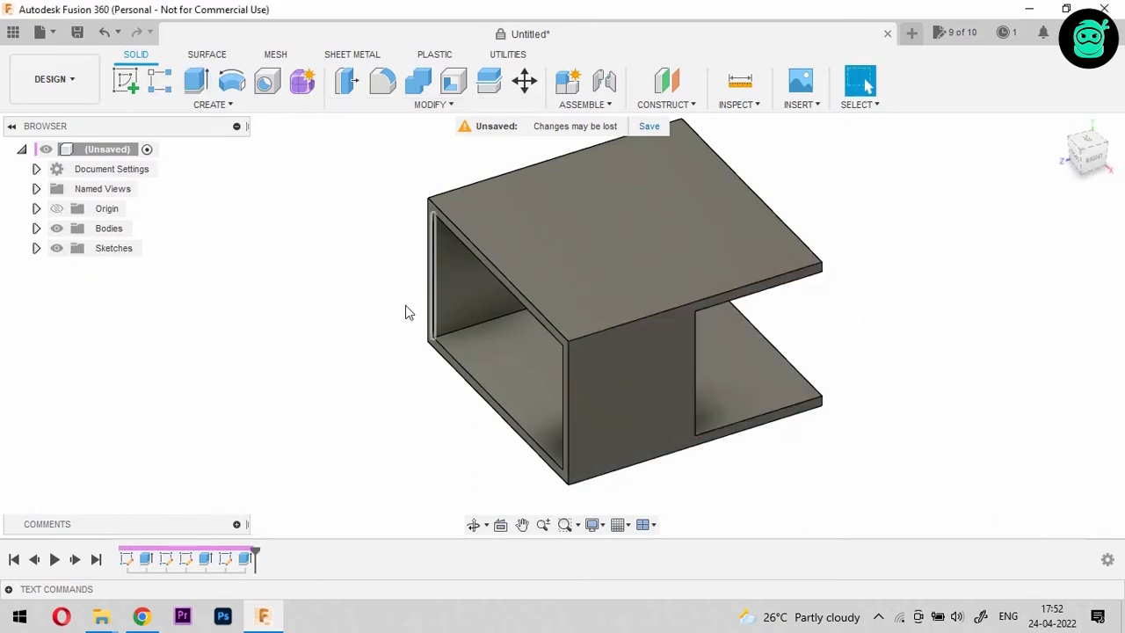
Sketch a 25 by 26 mm rectangle on the box's left face, from the front edge just below the top, and finish the sketch
{"action": "left_click_drag", "start_coordinate": [1107, 142], "coordinate": [1122, 150]}
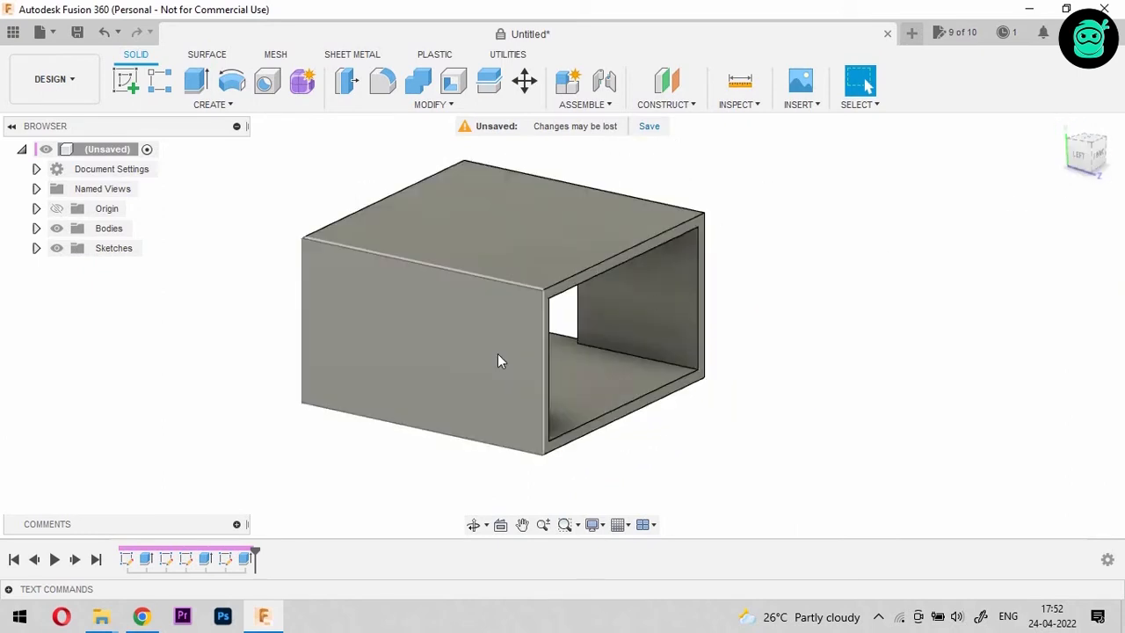
{"action": "left_click", "coordinate": [495, 355]}
{"action": "left_click", "coordinate": [124, 80]}
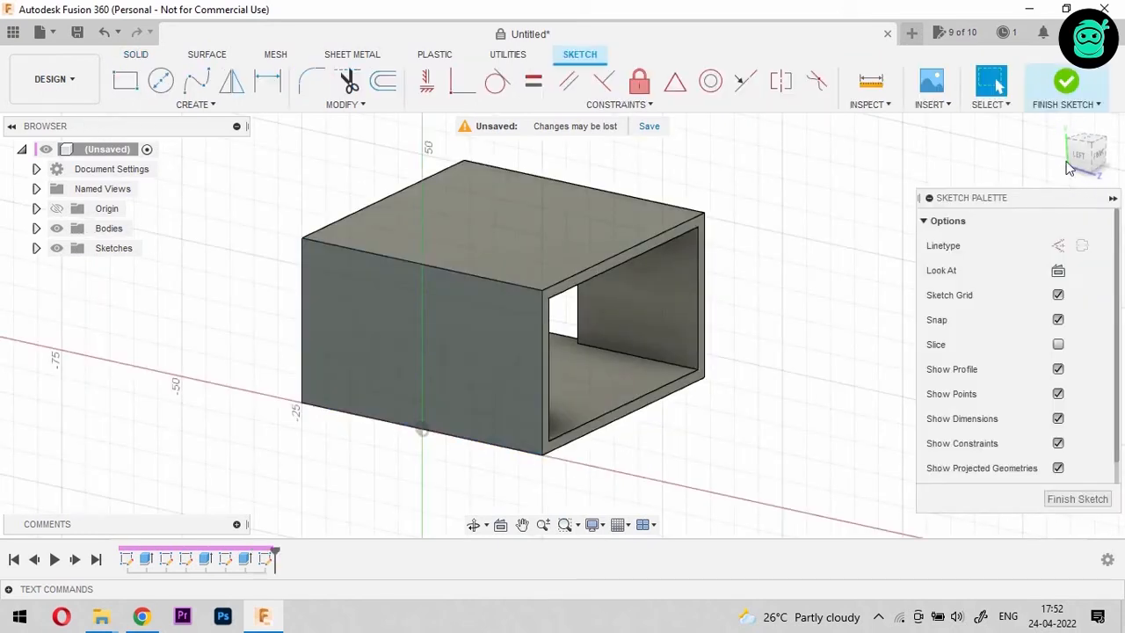
{"action": "scroll", "coordinate": [644, 274], "scroll_direction": "up", "scroll_amount": 2}
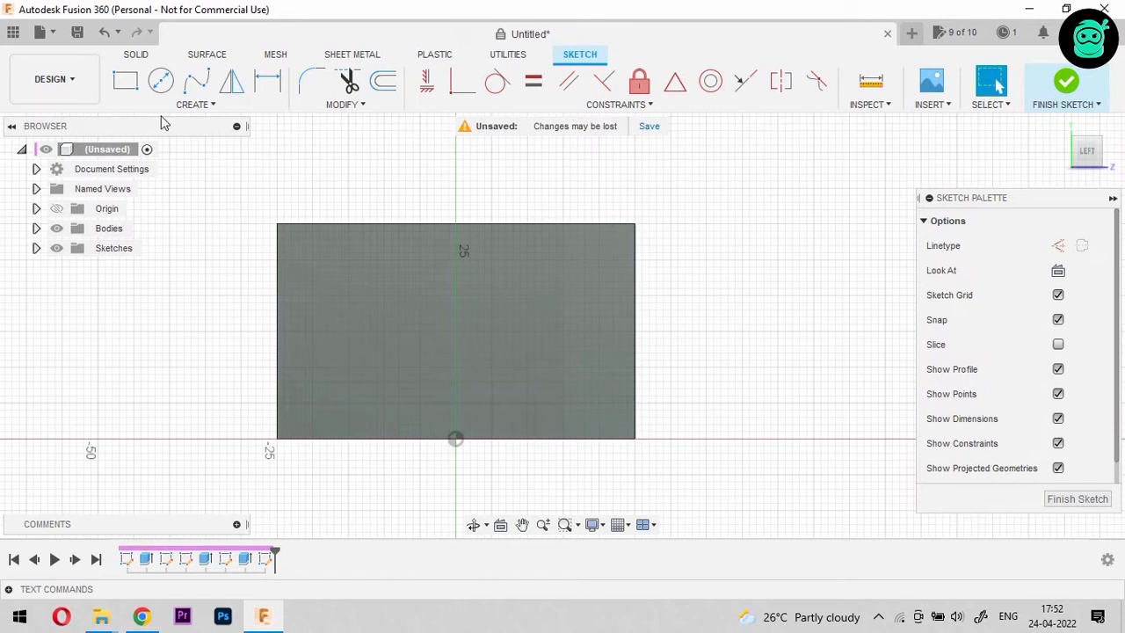
{"action": "key", "text": "r"}
{"action": "scroll", "coordinate": [742, 272], "scroll_direction": "up", "scroll_amount": 2}
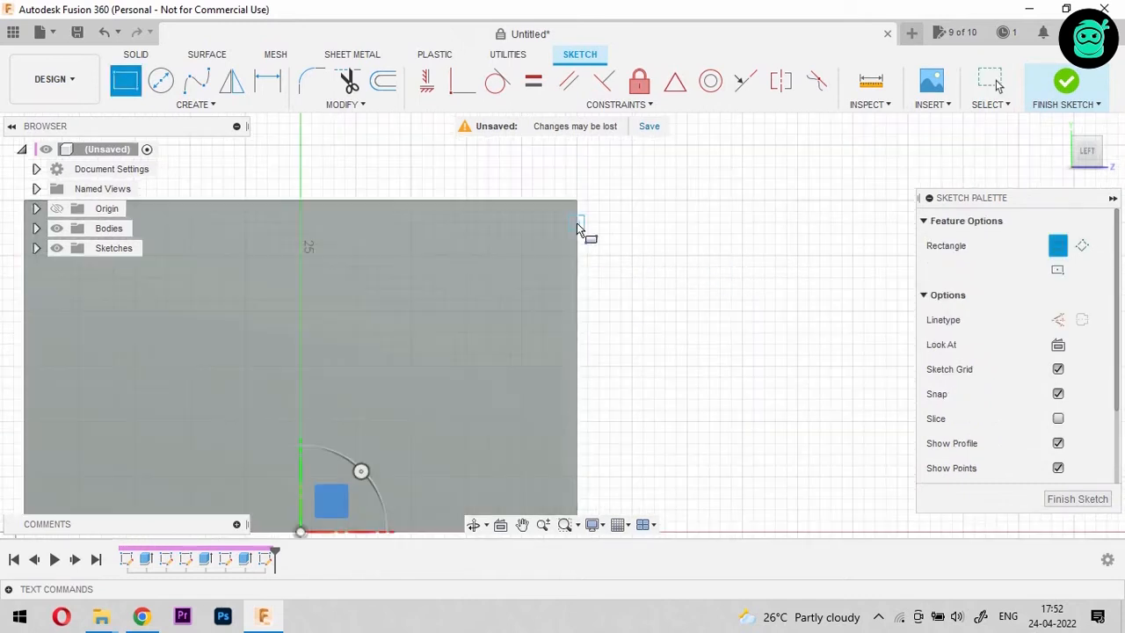
{"action": "left_click", "coordinate": [576, 221]}
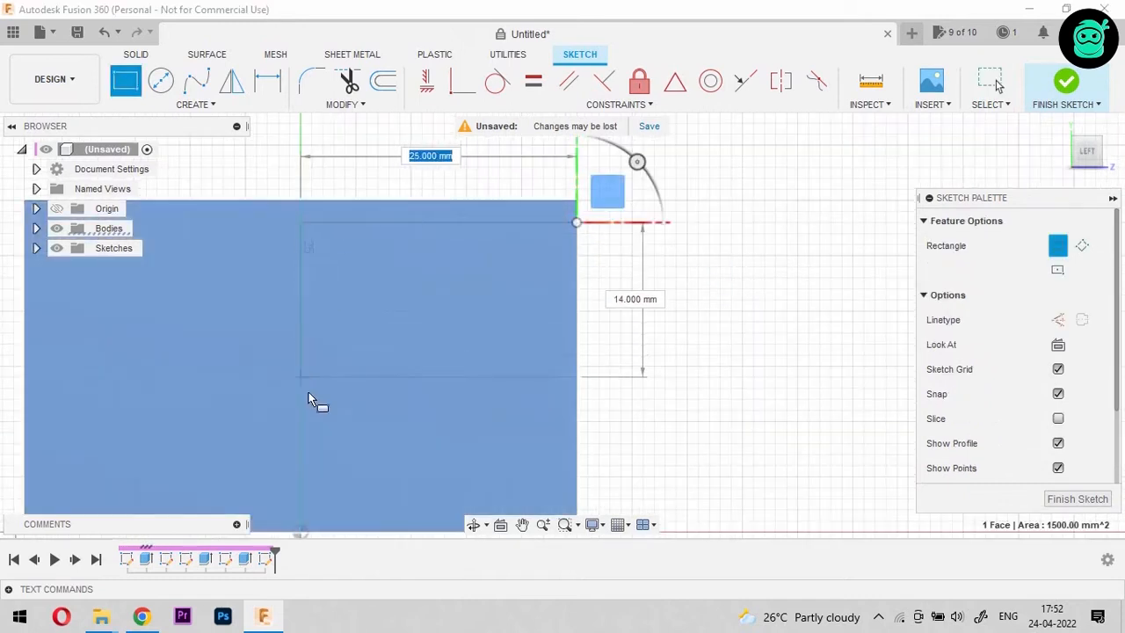
{"action": "left_click", "coordinate": [302, 507]}
{"action": "left_click", "coordinate": [1068, 499]}
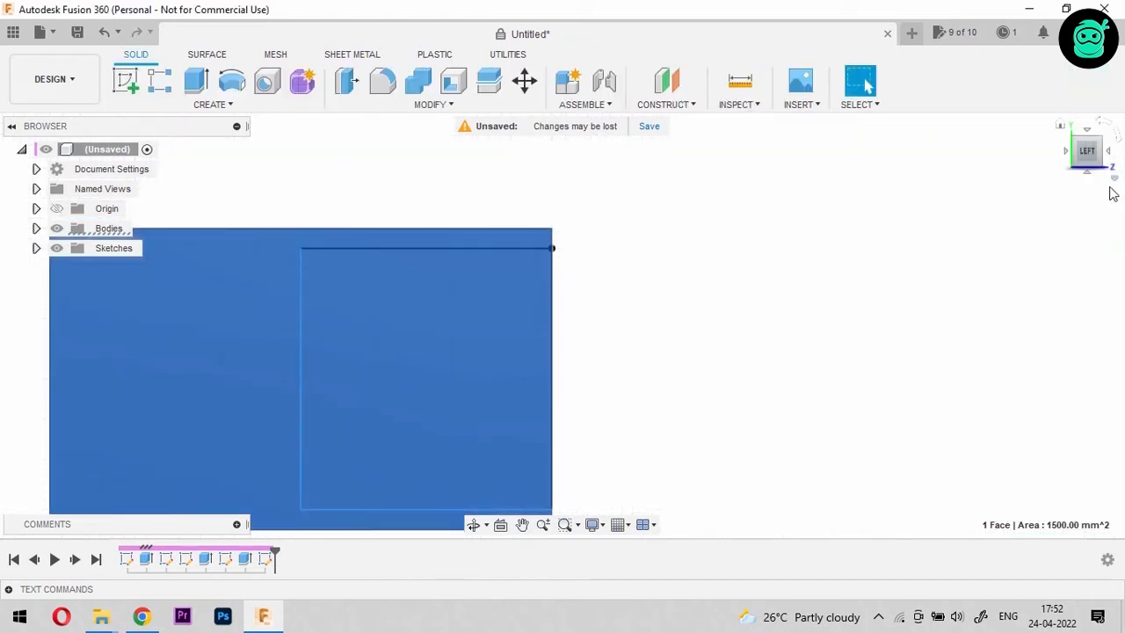
Cut the left-face rectangle through the wall with an extrusion distance of -16 mm
{"action": "left_click", "coordinate": [840, 179]}
{"action": "scroll", "coordinate": [840, 178], "scroll_direction": "down", "scroll_amount": 3}
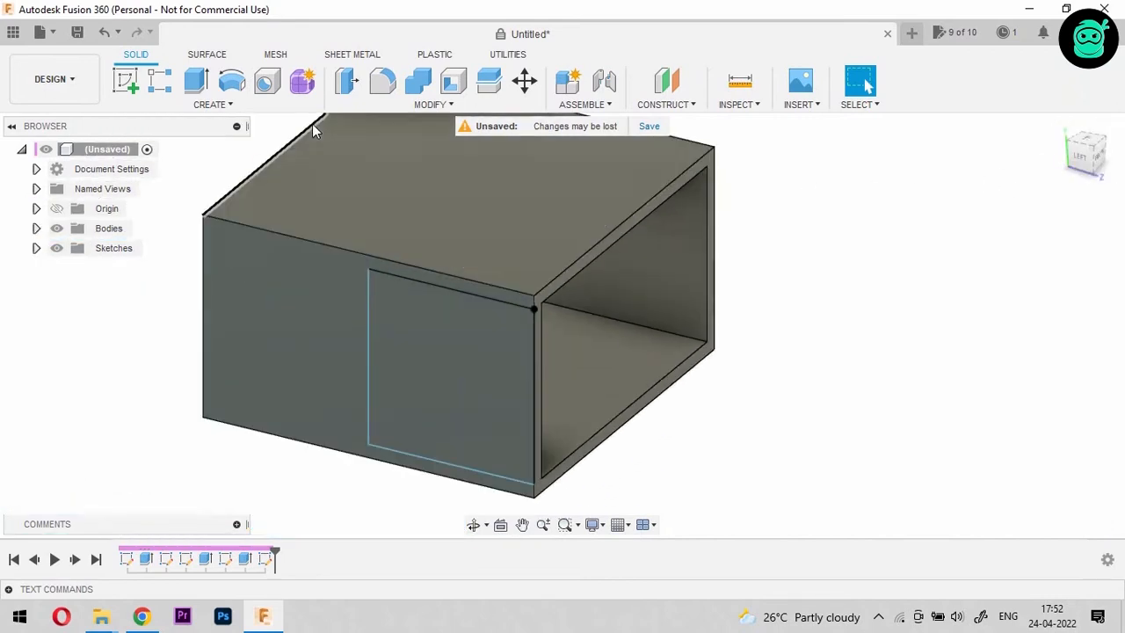
{"action": "left_click", "coordinate": [196, 86]}
{"action": "left_click", "coordinate": [504, 423]}
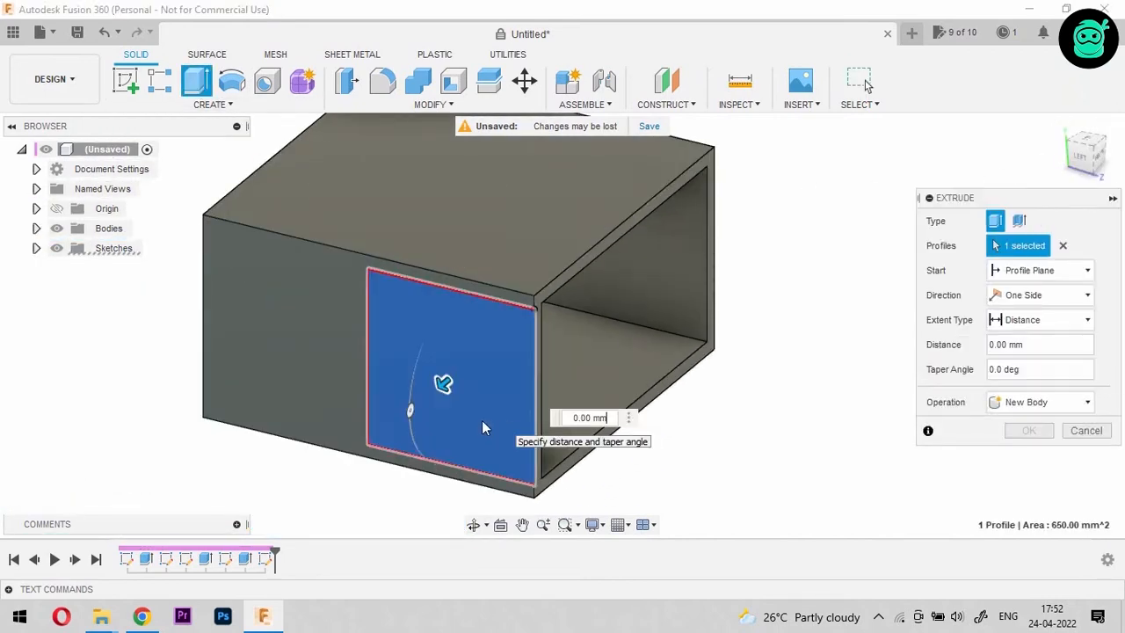
{"action": "left_click_drag", "start_coordinate": [507, 360], "coordinate": [515, 322]}
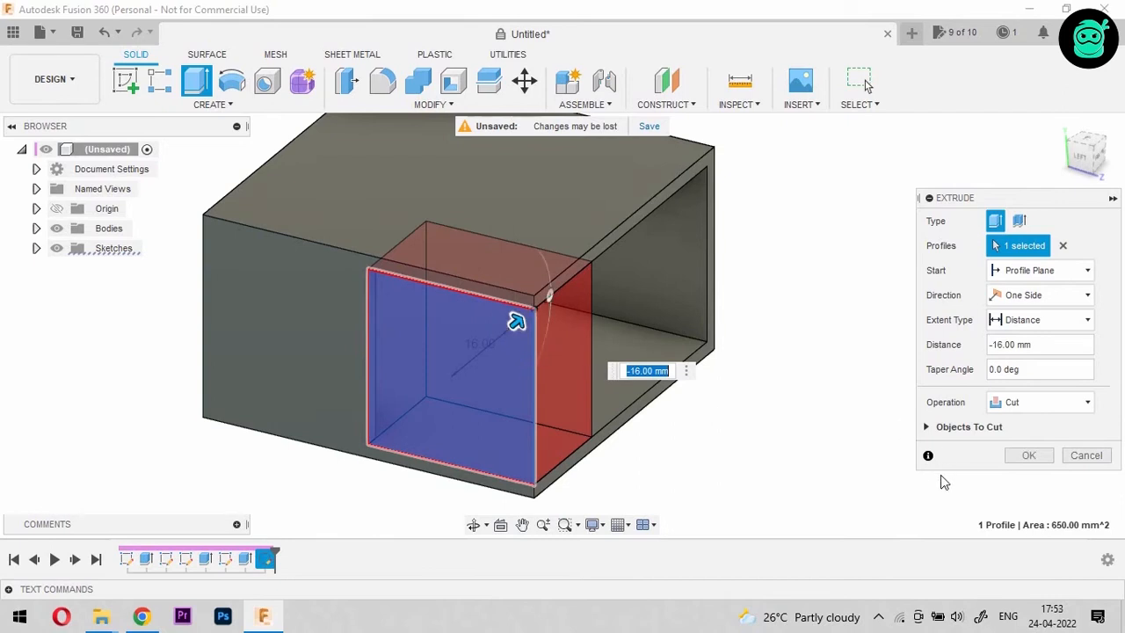
{"action": "left_click", "coordinate": [1029, 457]}
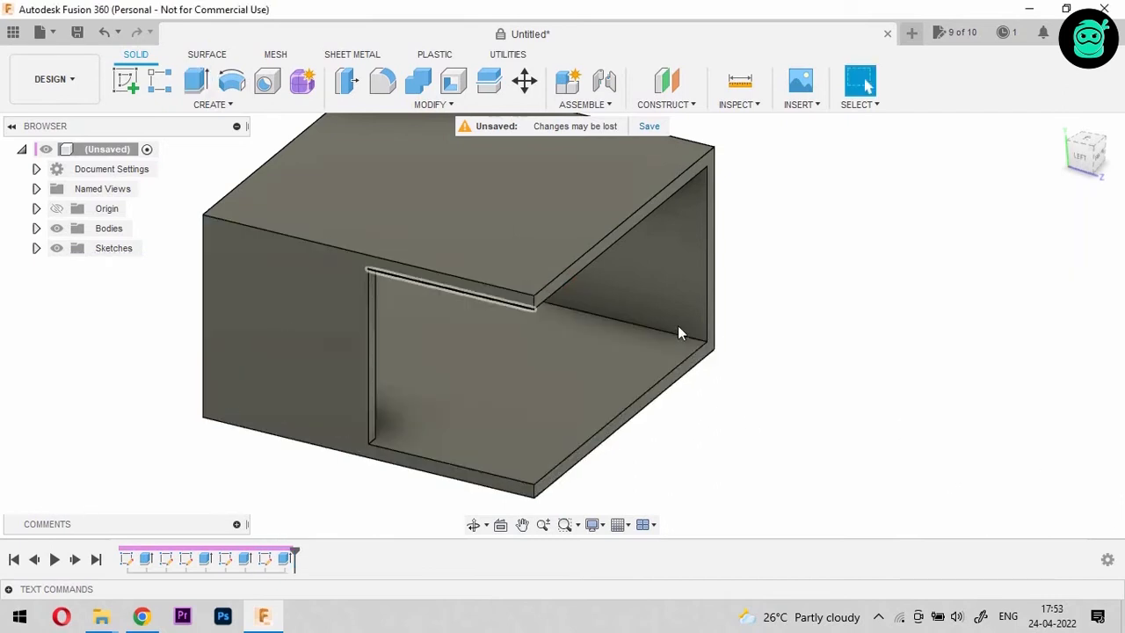
{"action": "scroll", "coordinate": [680, 325], "scroll_direction": "down", "scroll_amount": 3}
{"action": "mouse_move", "coordinate": [1086, 151]}
{"action": "left_mouse_down"}
{"action": "mouse_move", "coordinate": [1077, 132]}
{"action": "mouse_move", "coordinate": [1067, 149]}
{"action": "mouse_move", "coordinate": [1083, 157]}
{"action": "left_mouse_up"}
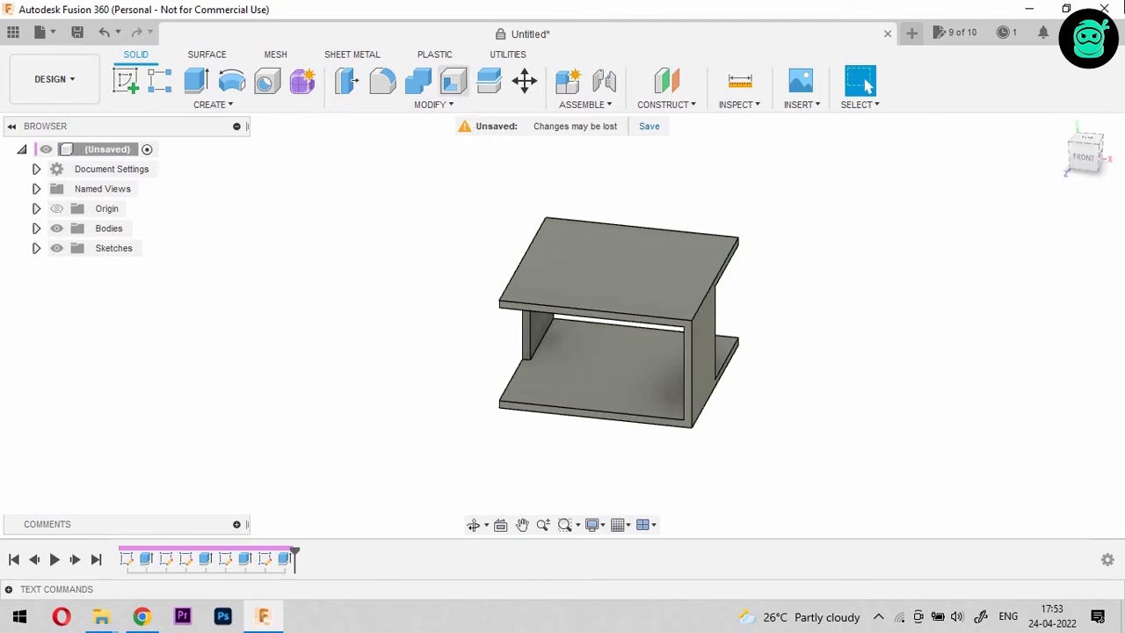
{"action": "left_click", "coordinate": [1083, 159]}
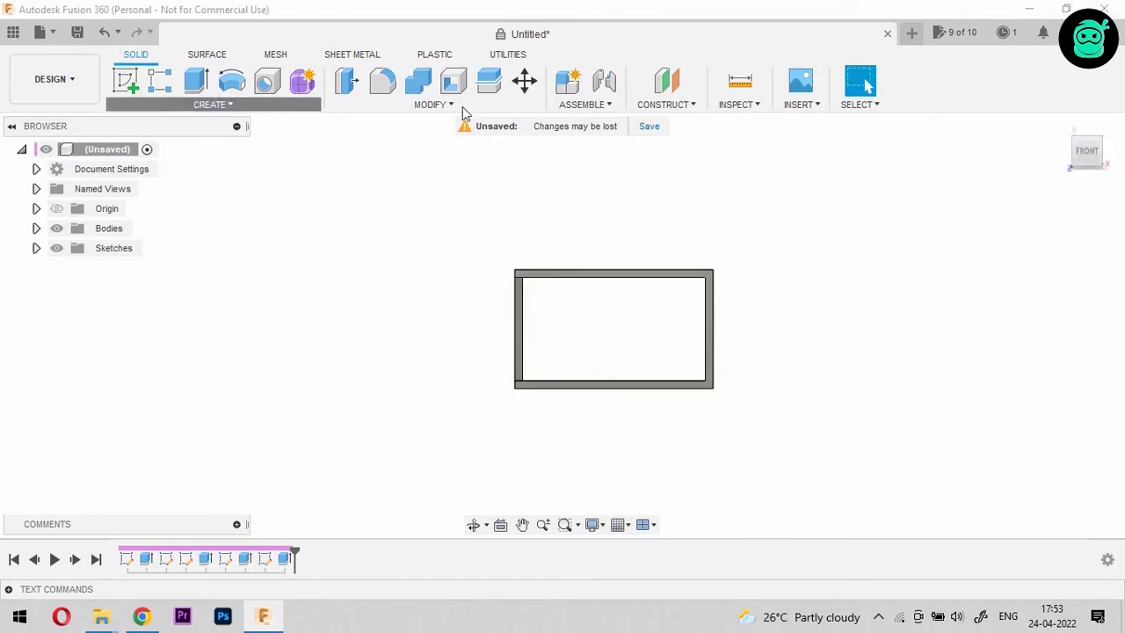
{"action": "left_click", "coordinate": [426, 105]}
{"action": "left_click", "coordinate": [523, 82]}
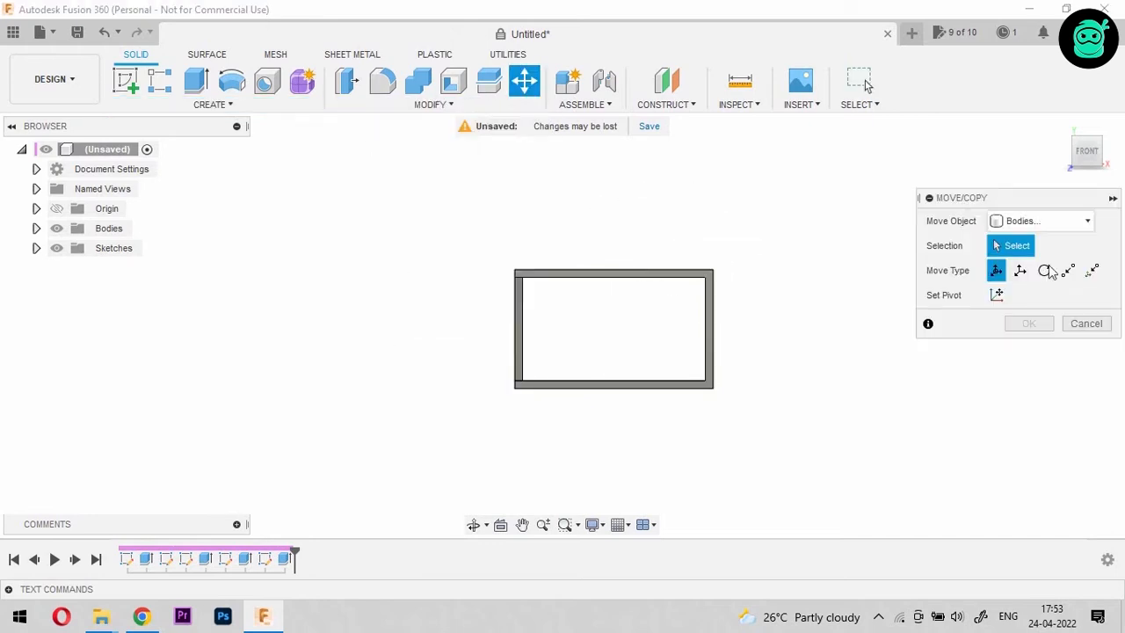
{"action": "left_click_drag", "start_coordinate": [1089, 144], "coordinate": [1082, 155]}
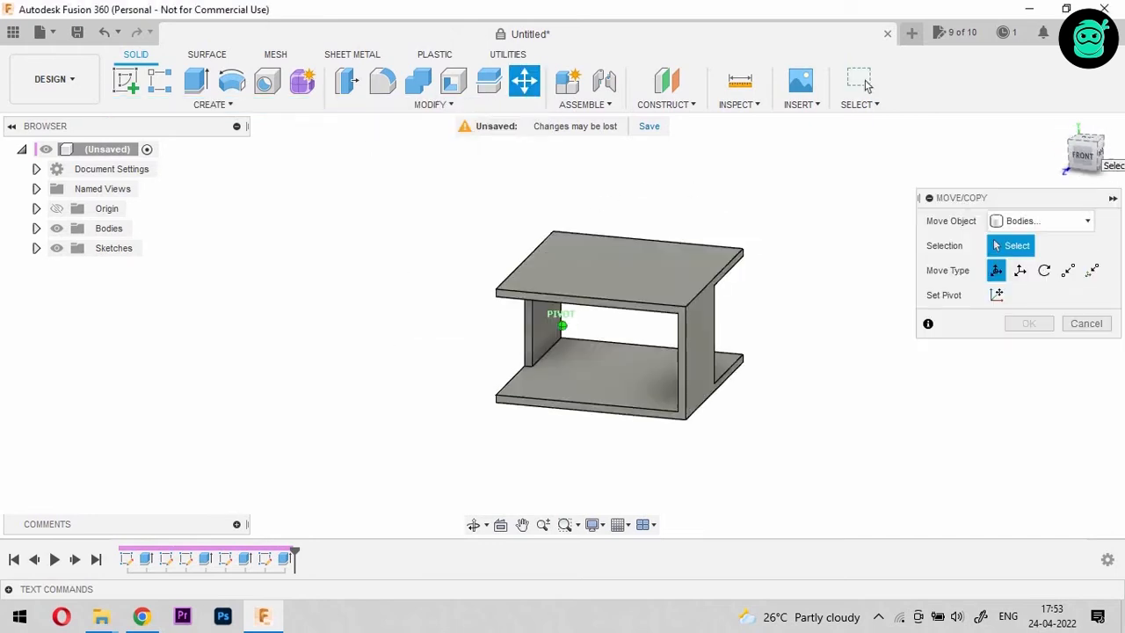
{"action": "left_click", "coordinate": [621, 294]}
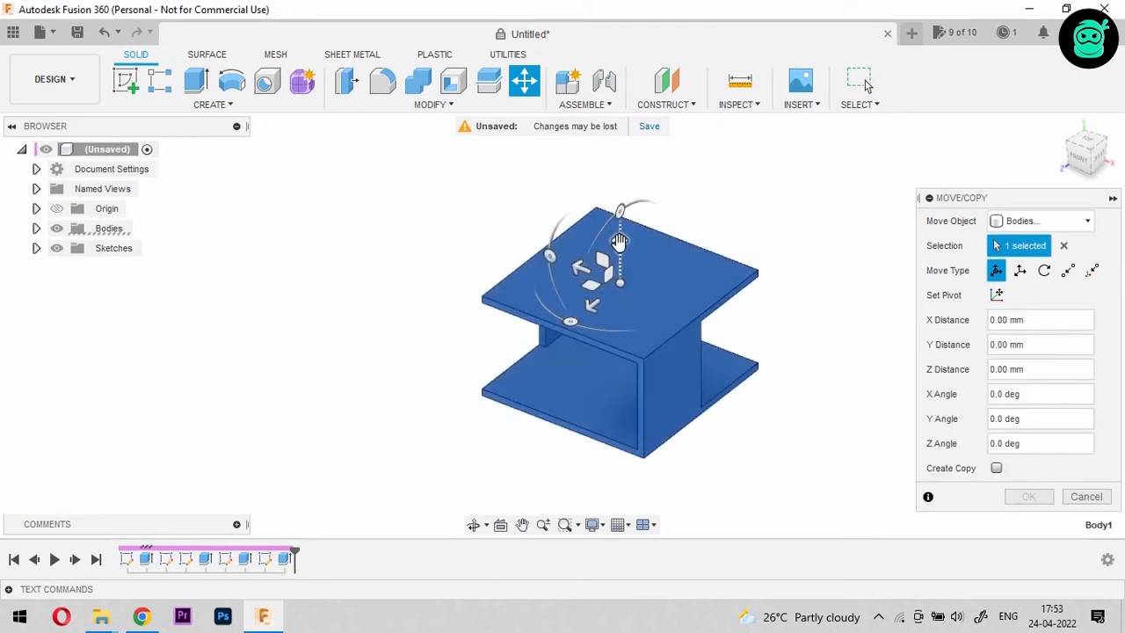
{"action": "left_click_drag", "start_coordinate": [619, 239], "coordinate": [606, 155]}
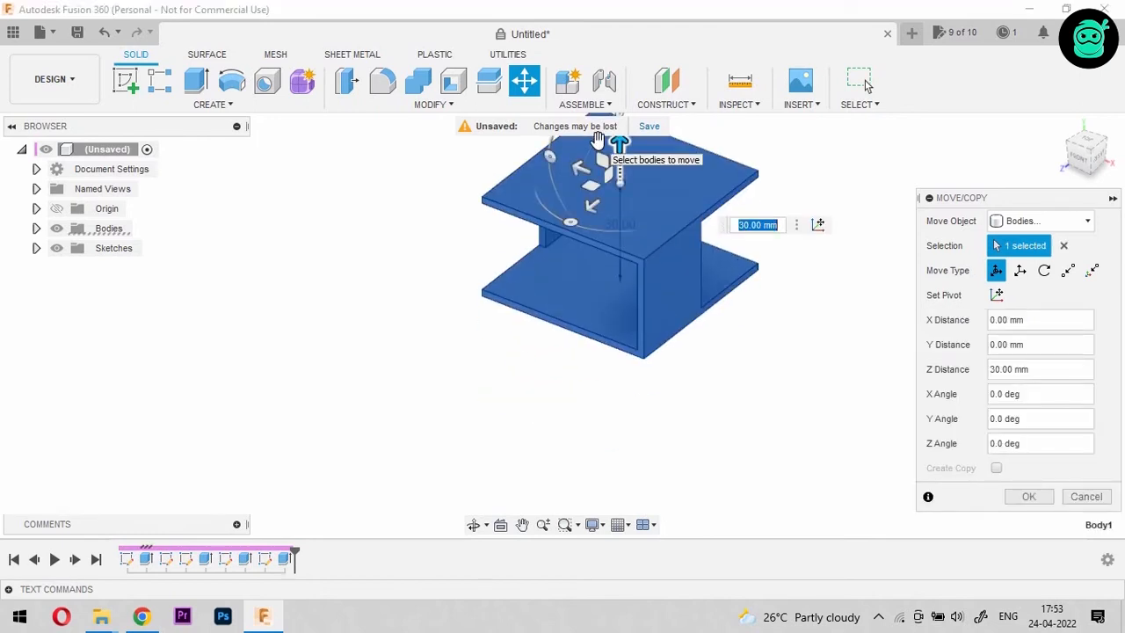
{"action": "key", "text": "Return"}
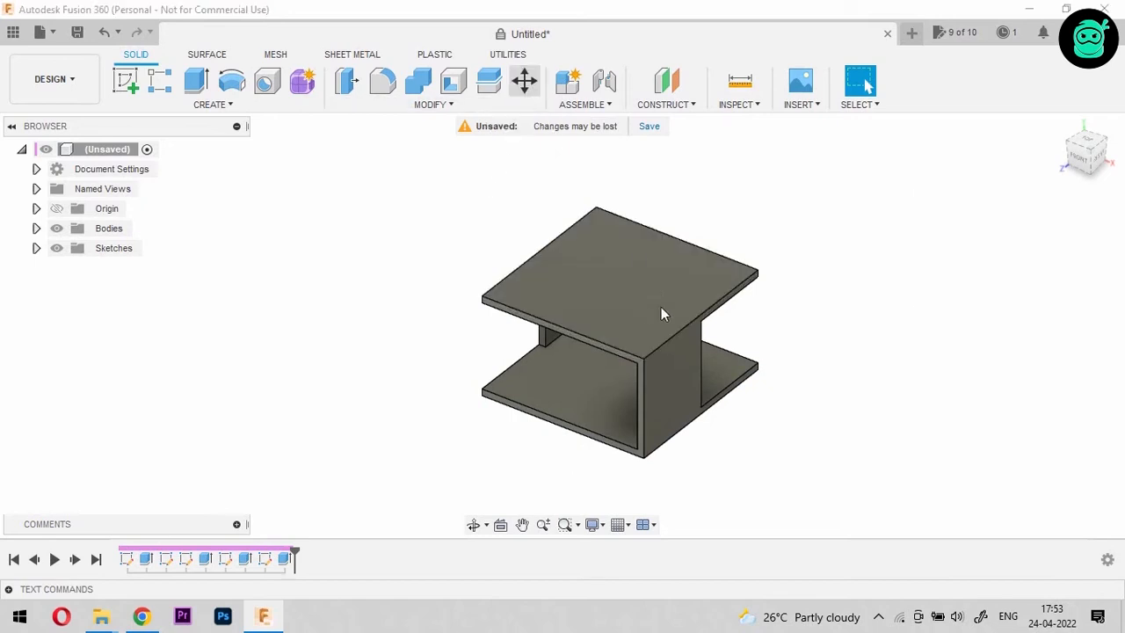
Create a copy of the box body raised 28 mm, so its bottom plate overlaps the original's top plate
{"action": "key", "text": "m"}
{"action": "left_click", "coordinate": [621, 287]}
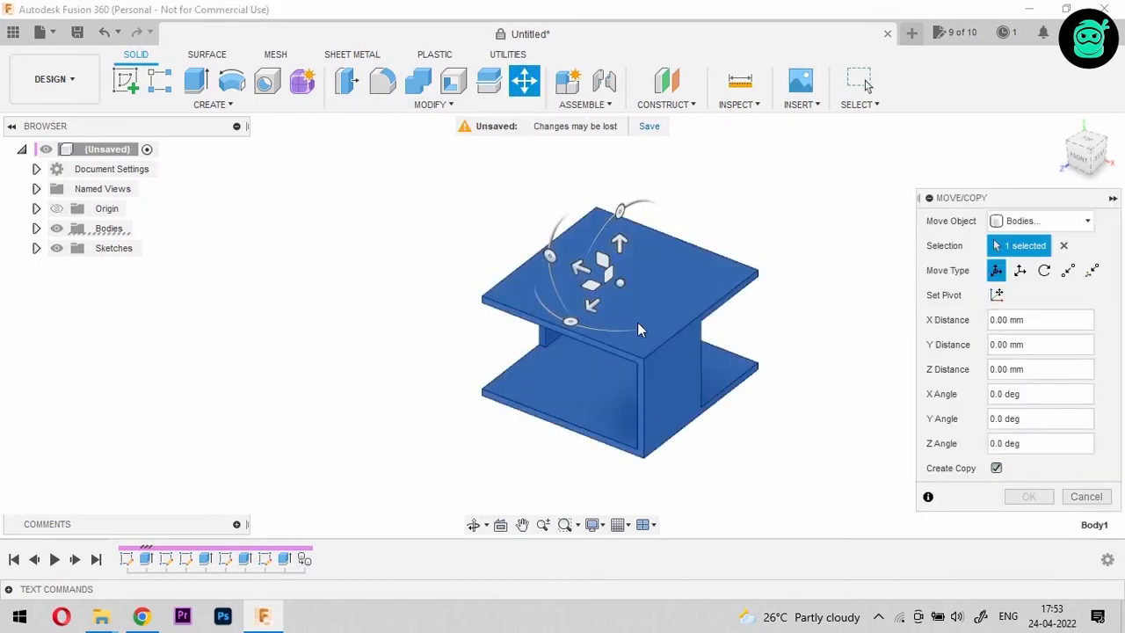
{"action": "left_click_drag", "start_coordinate": [615, 243], "coordinate": [576, 151]}
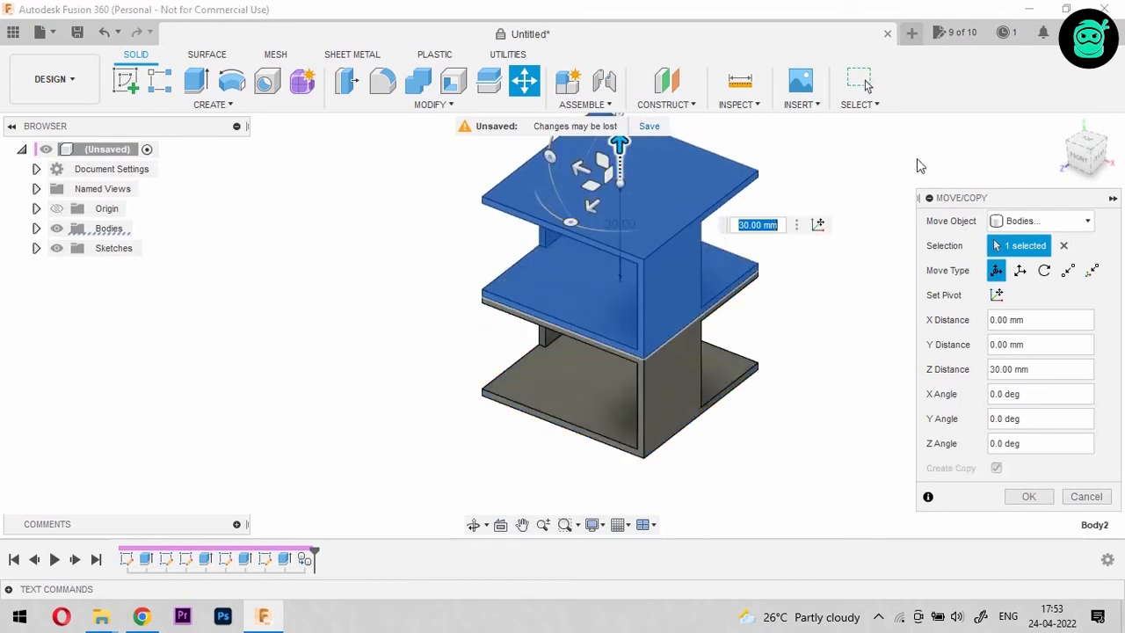
{"action": "left_click", "coordinate": [1080, 164]}
{"action": "left_click", "coordinate": [1085, 144]}
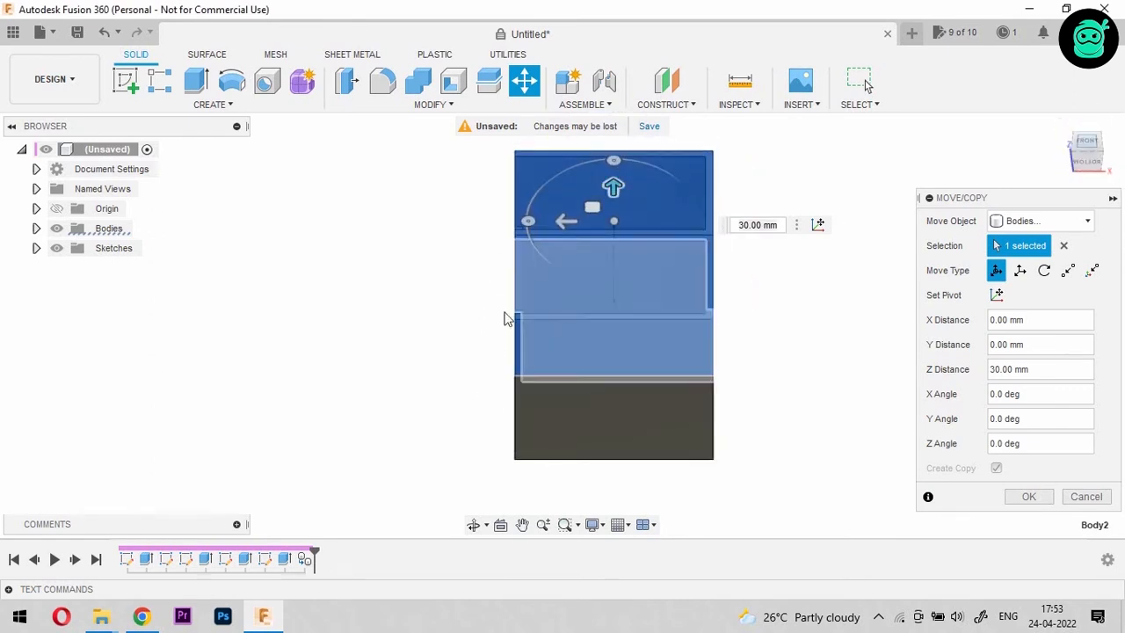
{"action": "scroll", "coordinate": [607, 211], "scroll_direction": "up", "scroll_amount": 2}
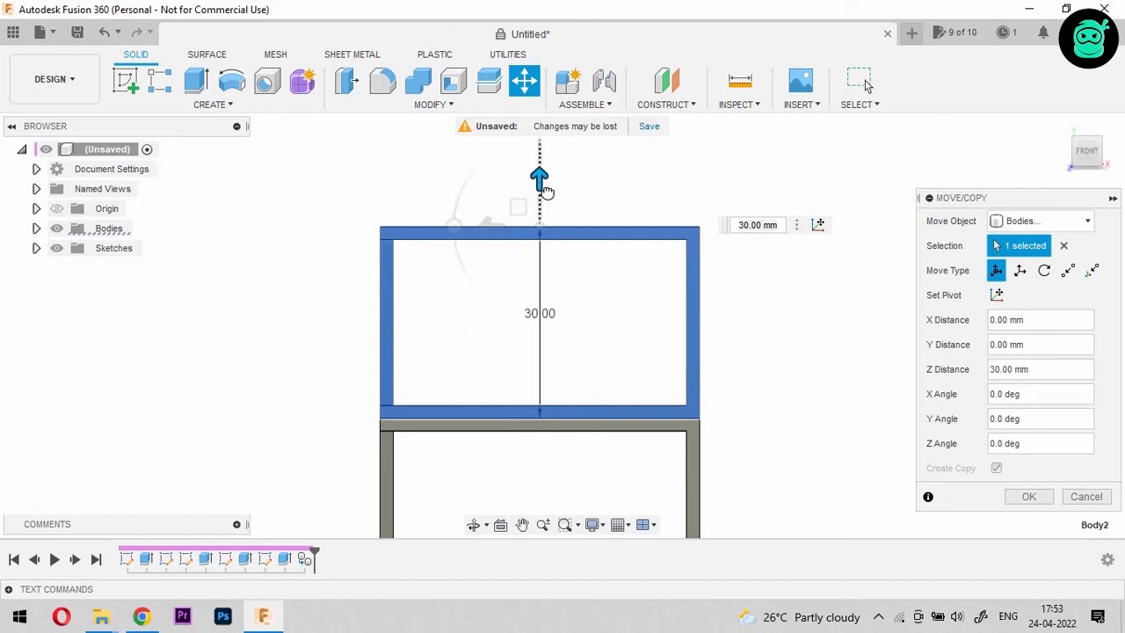
{"action": "left_click_drag", "start_coordinate": [544, 190], "coordinate": [547, 198]}
{"action": "type", "text": "2"}
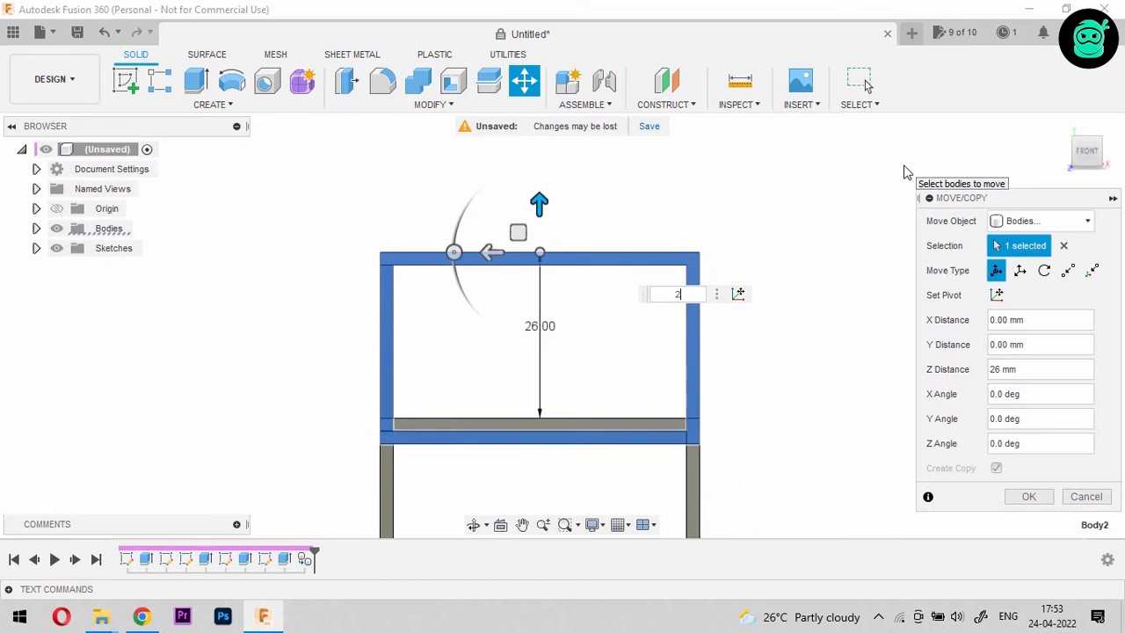
{"action": "type", "text": "68"}
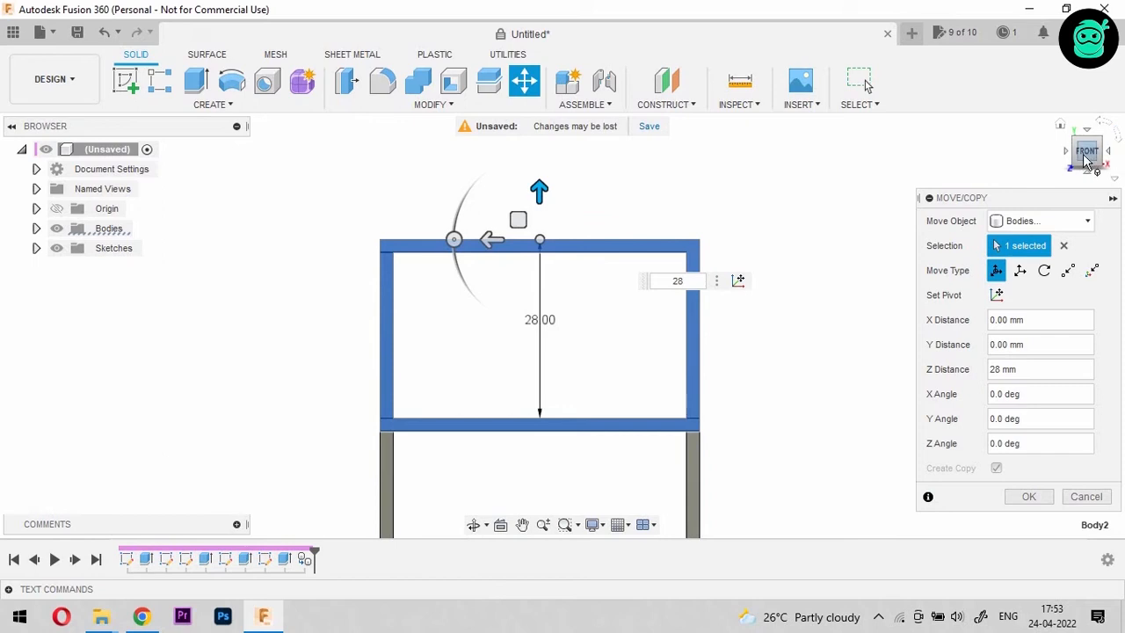
Rotate the raised copy 90 degrees about the vertical axis and complete the copy
{"action": "left_click_drag", "start_coordinate": [1084, 158], "coordinate": [1042, 166]}
{"action": "scroll", "coordinate": [491, 291], "scroll_direction": "down", "scroll_amount": 1}
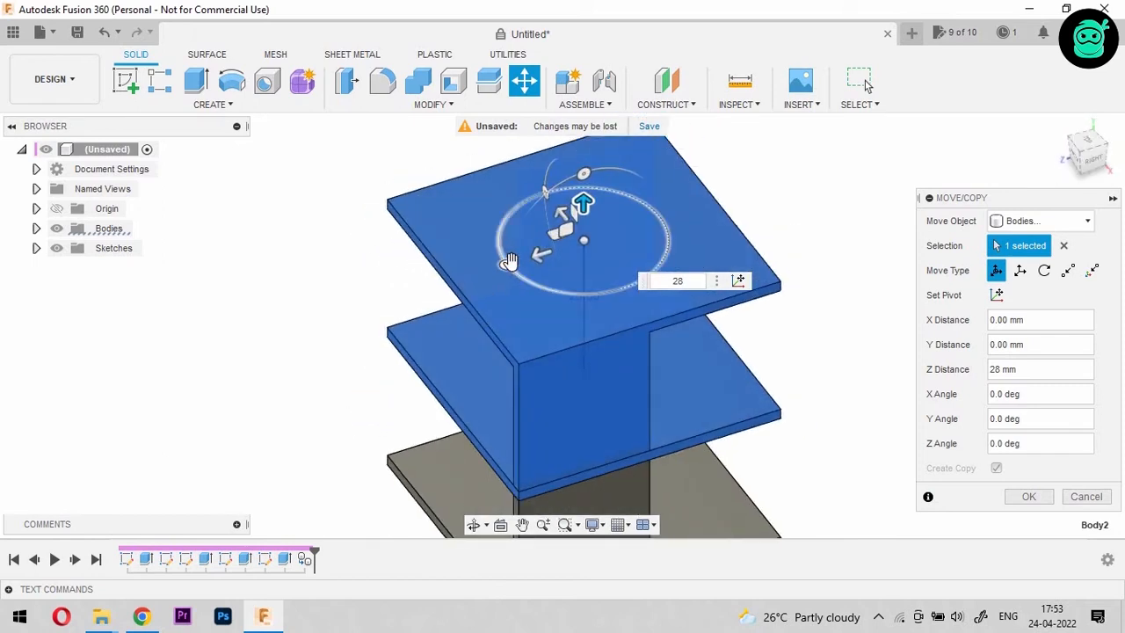
{"action": "left_click_drag", "start_coordinate": [509, 261], "coordinate": [657, 337]}
{"action": "scroll", "coordinate": [560, 260], "scroll_direction": "down", "scroll_amount": 3}
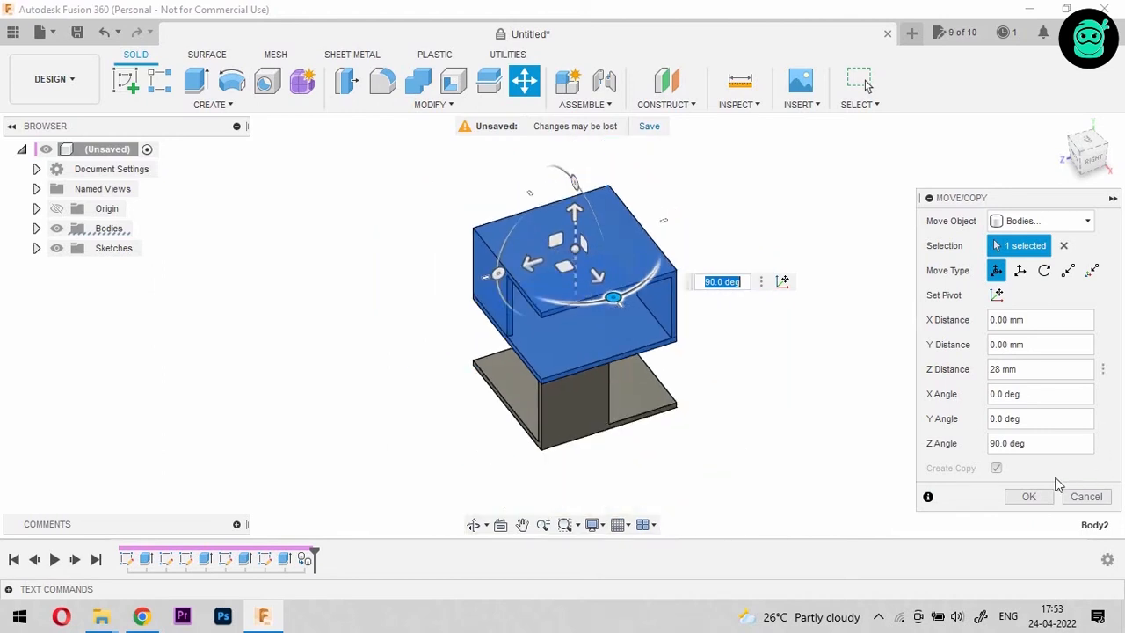
{"action": "left_click", "coordinate": [1029, 496]}
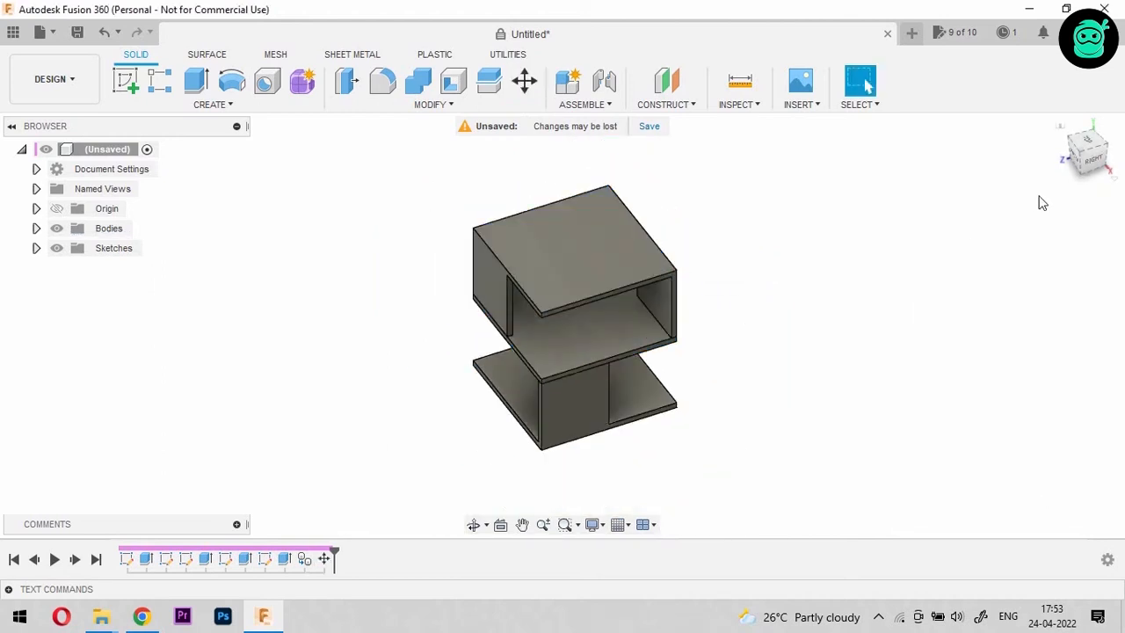
Combine the upper and lower box bodies into one using the Join operation
{"action": "mouse_move", "coordinate": [1070, 174]}
{"action": "middle_mouse_down", "text": "shift"}
{"action": "mouse_move", "coordinate": [1091, 130]}
{"action": "mouse_move", "coordinate": [1088, 151]}
{"action": "middle_mouse_up", "text": "shift"}
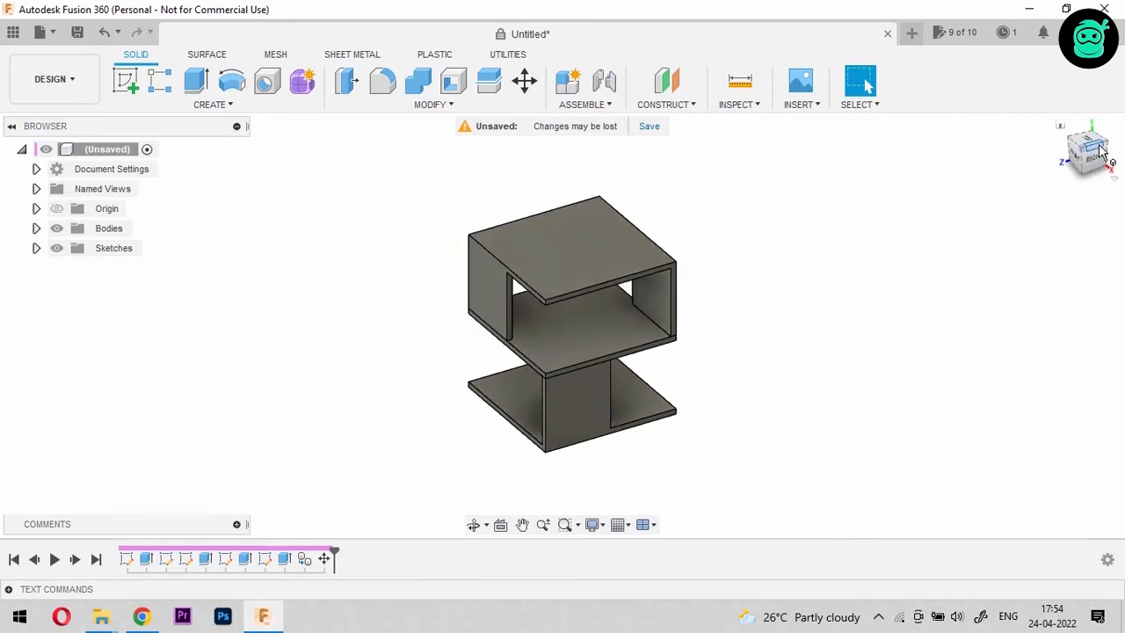
{"action": "left_click", "coordinate": [1098, 154]}
{"action": "scroll", "coordinate": [572, 325], "scroll_direction": "up", "scroll_amount": 4}
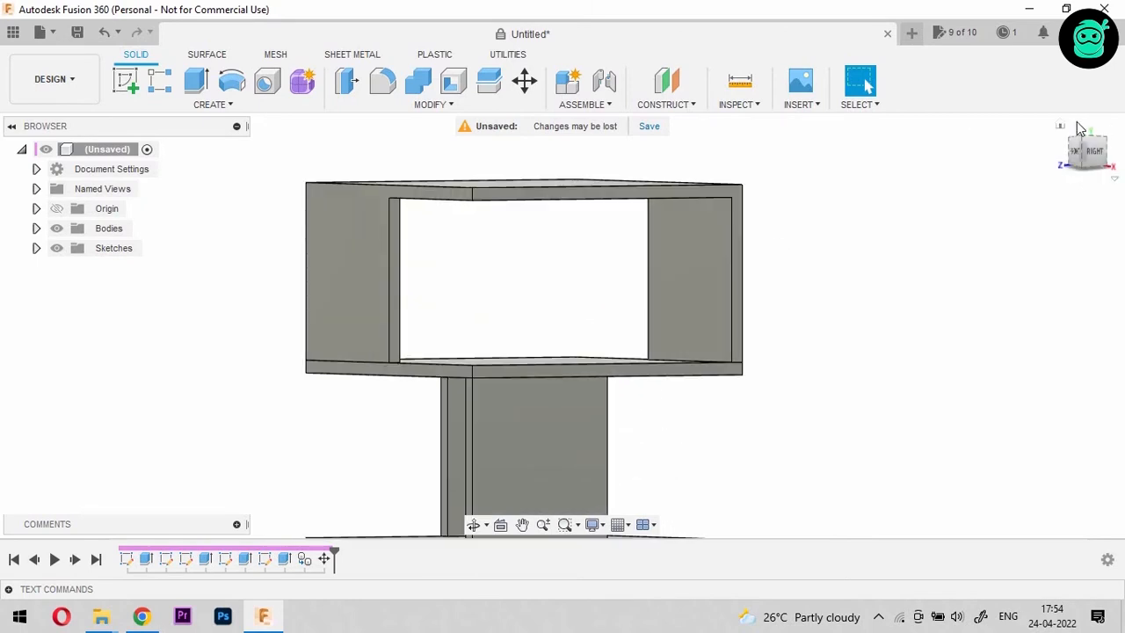
{"action": "left_click", "coordinate": [1115, 164]}
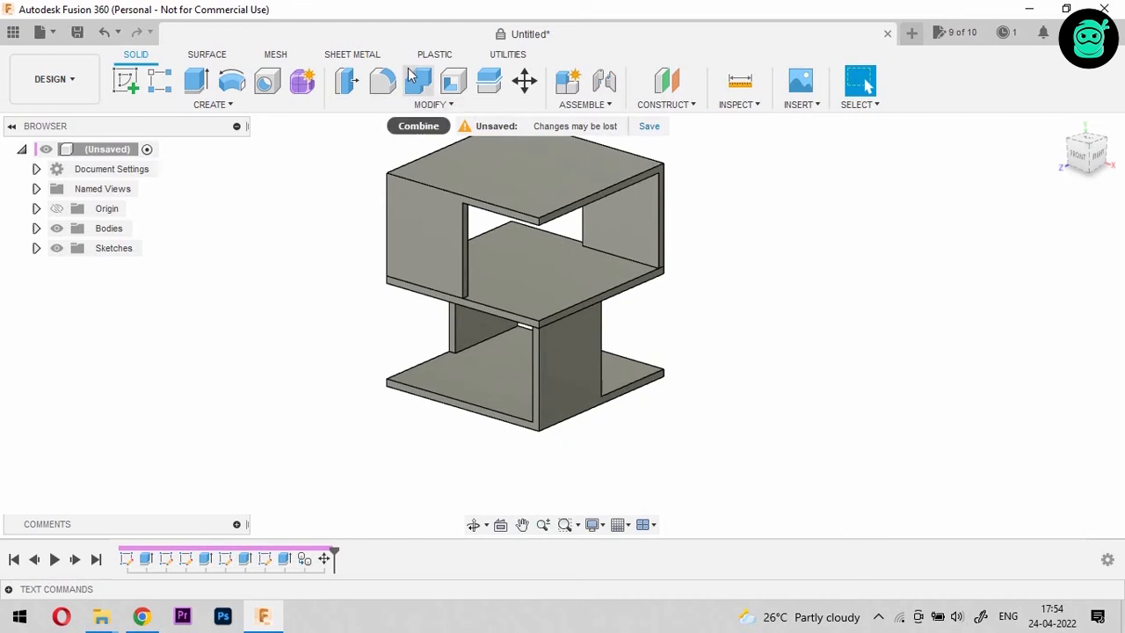
{"action": "left_click", "coordinate": [441, 215]}
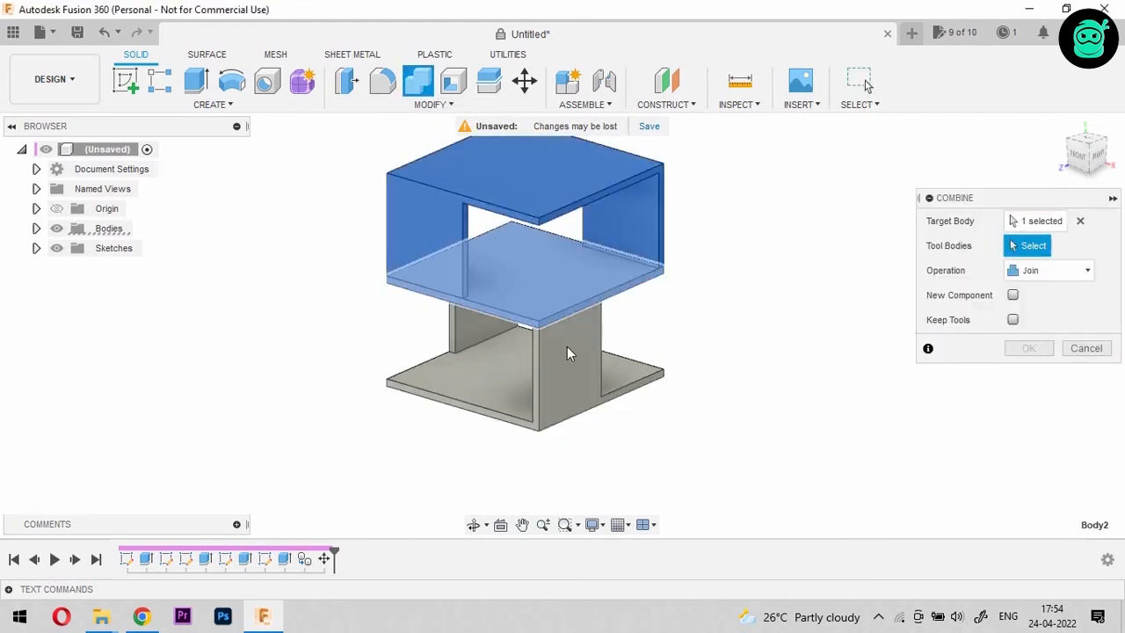
{"action": "left_click", "coordinate": [567, 353]}
{"action": "left_click", "coordinate": [1027, 349]}
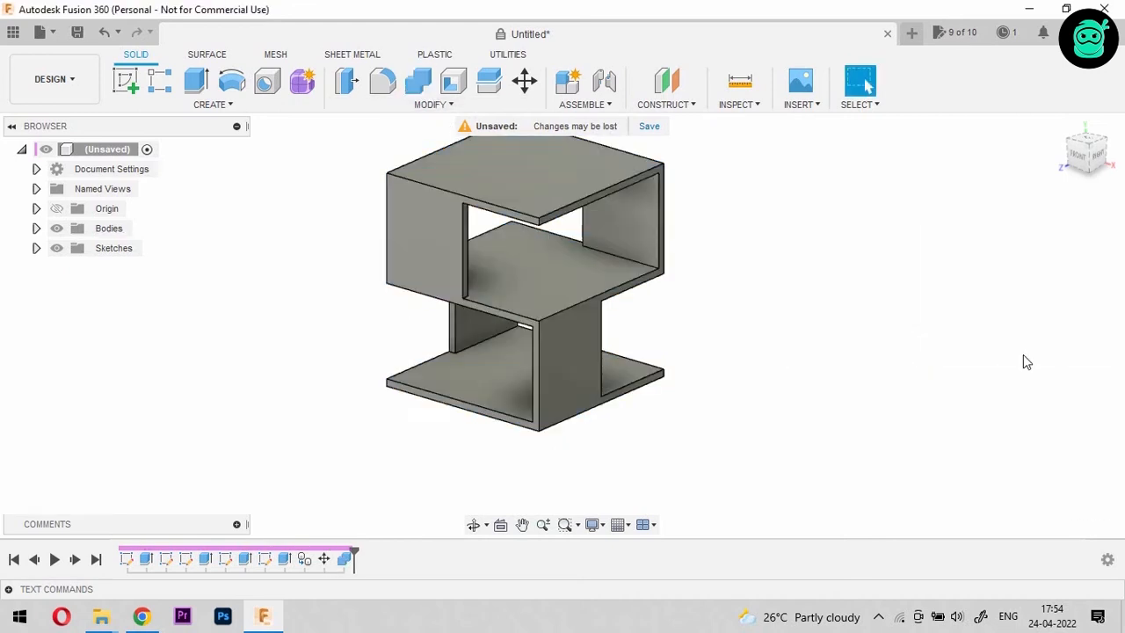
Start a sketch on the structure's bottom face and draw a 40 by 40 mm center rectangle at the origin
{"action": "scroll", "coordinate": [729, 215], "scroll_direction": "down", "scroll_amount": 3}
{"action": "mouse_move", "coordinate": [1087, 135]}
{"action": "left_mouse_down"}
{"action": "mouse_move", "coordinate": [1067, 139]}
{"action": "mouse_move", "coordinate": [1083, 151]}
{"action": "mouse_move", "coordinate": [1076, 133]}
{"action": "left_mouse_up"}
{"action": "middle_click_drag", "start_coordinate": [562, 325], "coordinate": [718, 294], "text": "shift"}
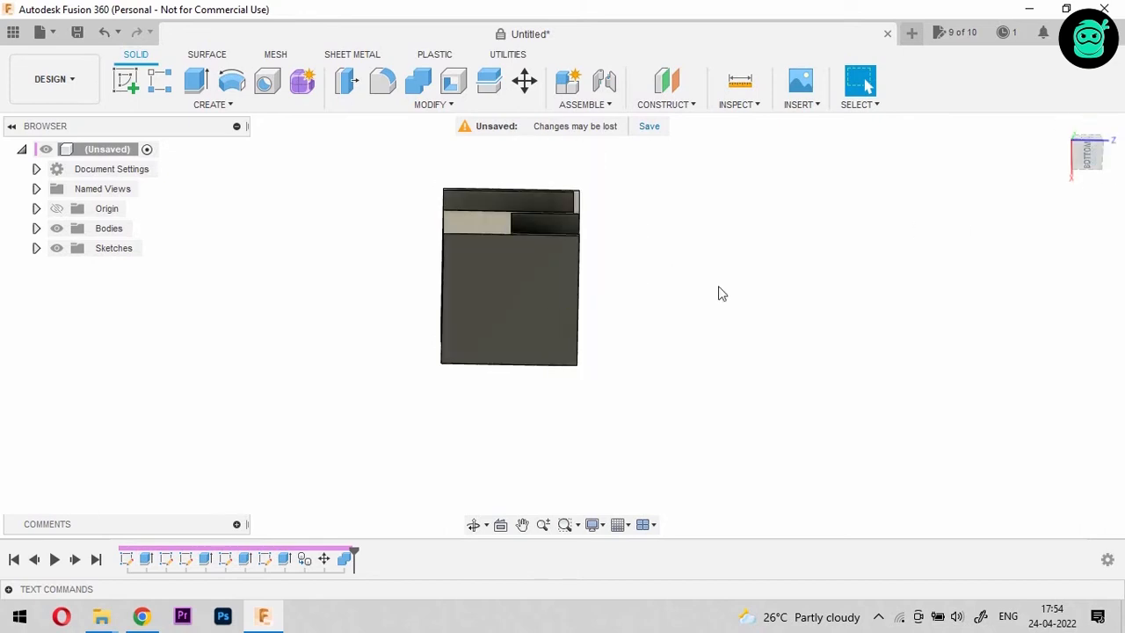
{"action": "left_click", "coordinate": [518, 319]}
{"action": "left_click", "coordinate": [130, 88]}
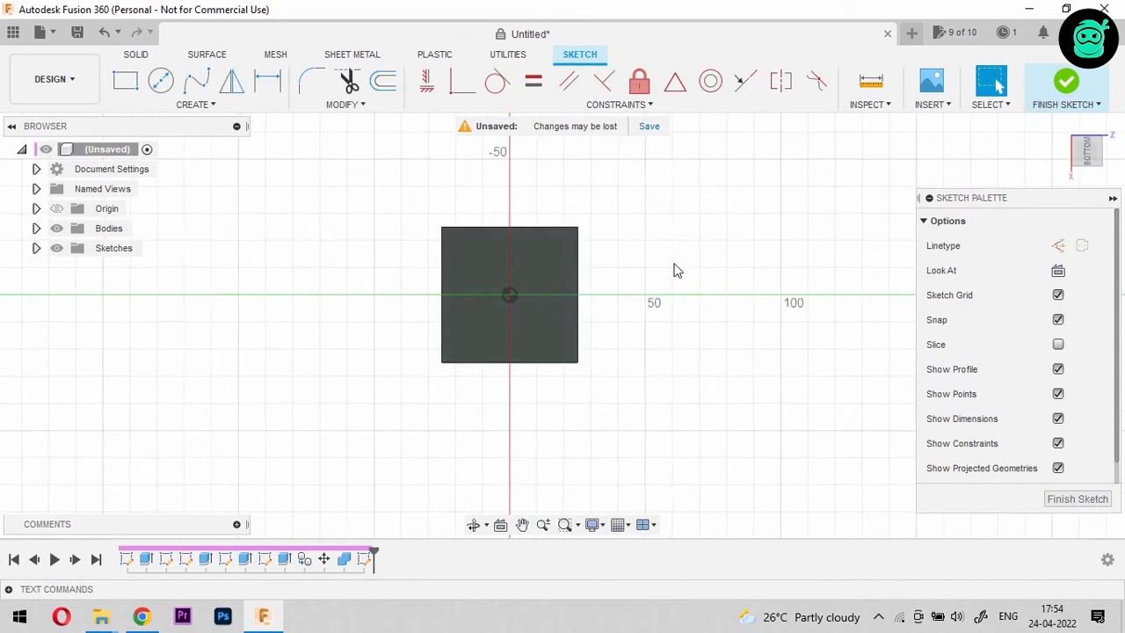
{"action": "scroll", "coordinate": [535, 326], "scroll_direction": "up", "scroll_amount": 6}
{"action": "left_click", "coordinate": [125, 81]}
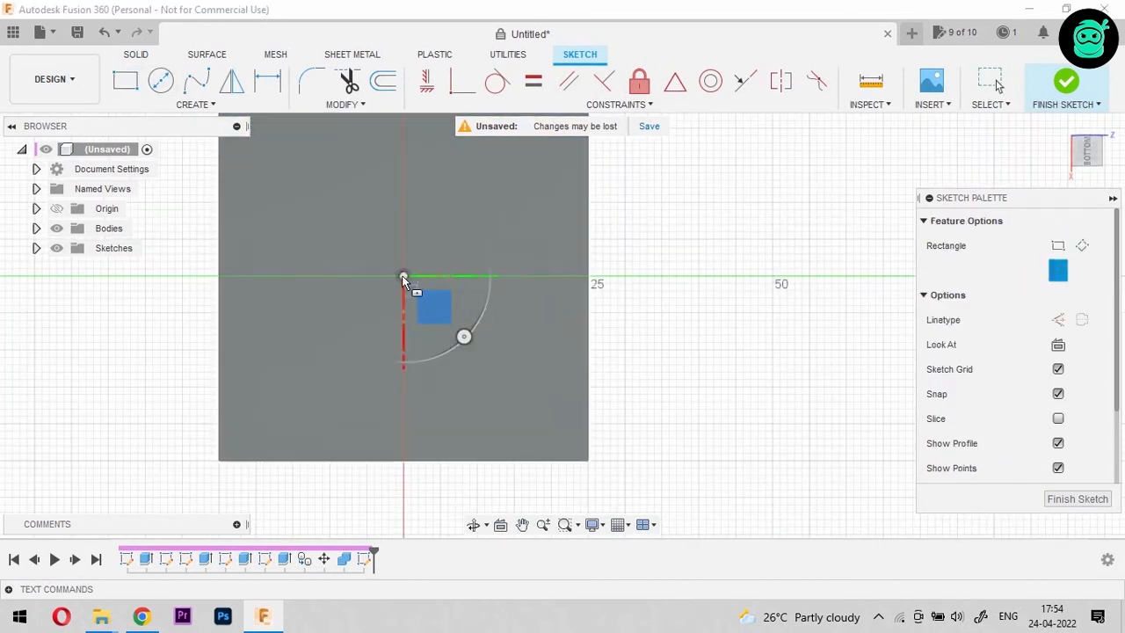
{"action": "left_click", "coordinate": [402, 276]}
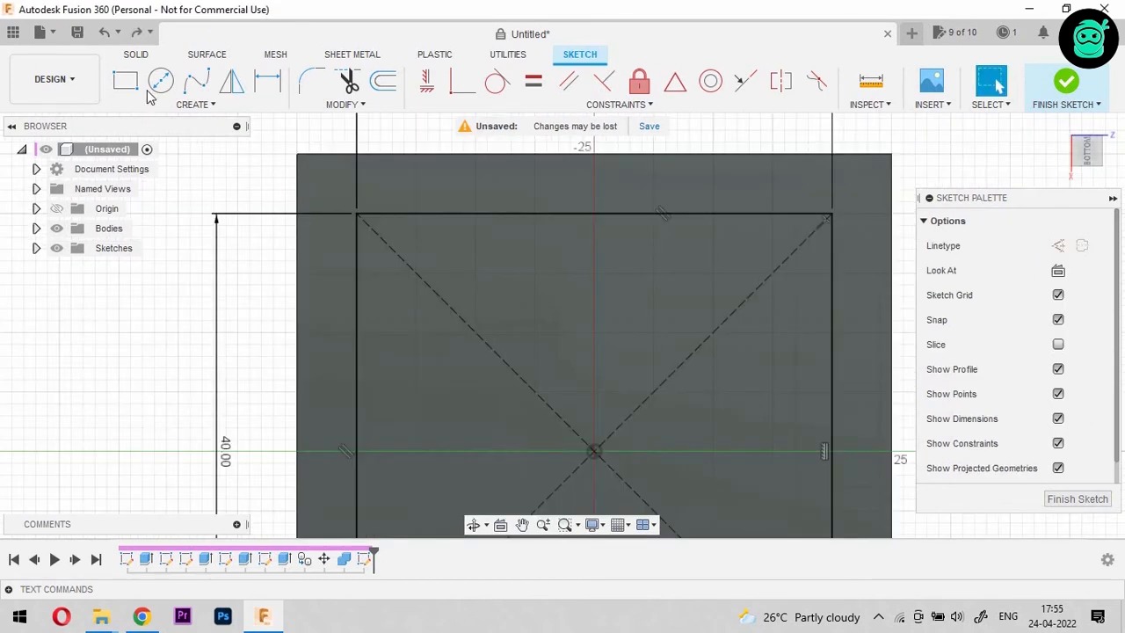
Draw a 4 mm diameter circle centered on the sketch rectangle's upper-left corner
{"action": "left_click", "coordinate": [159, 84]}
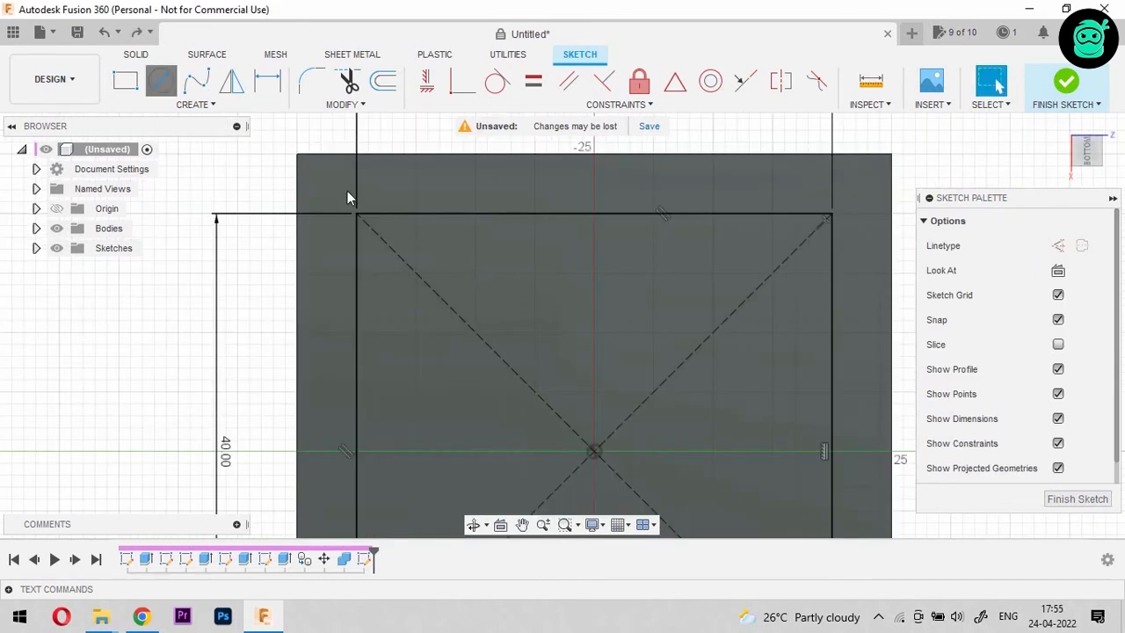
{"action": "left_click", "coordinate": [356, 213]}
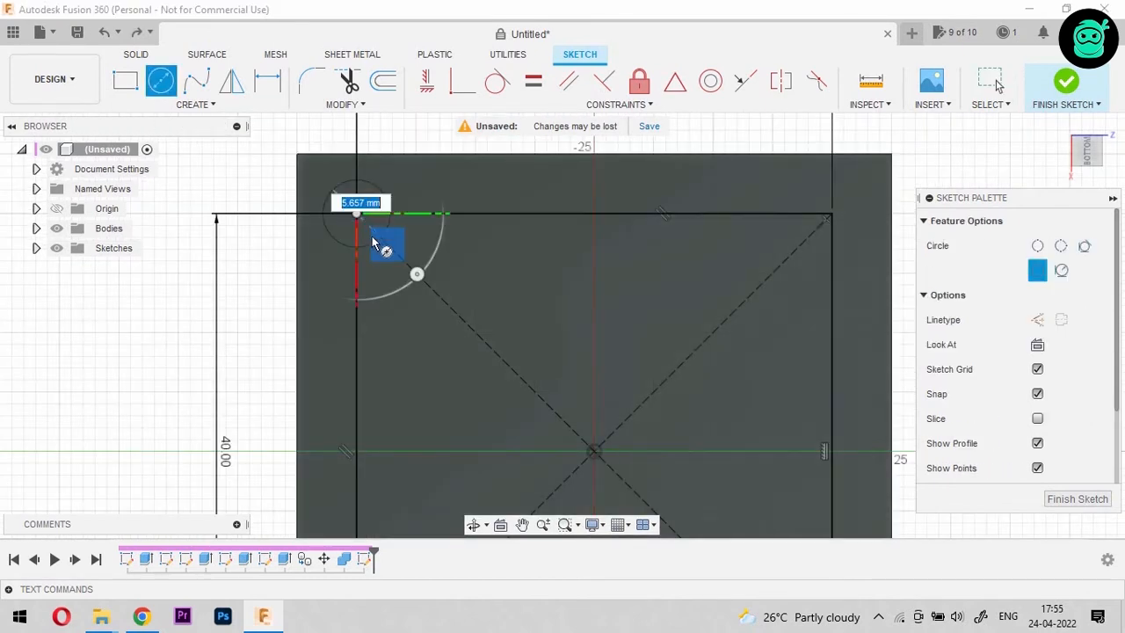
{"action": "type", "text": "4"}
{"action": "key", "text": "Tab"}
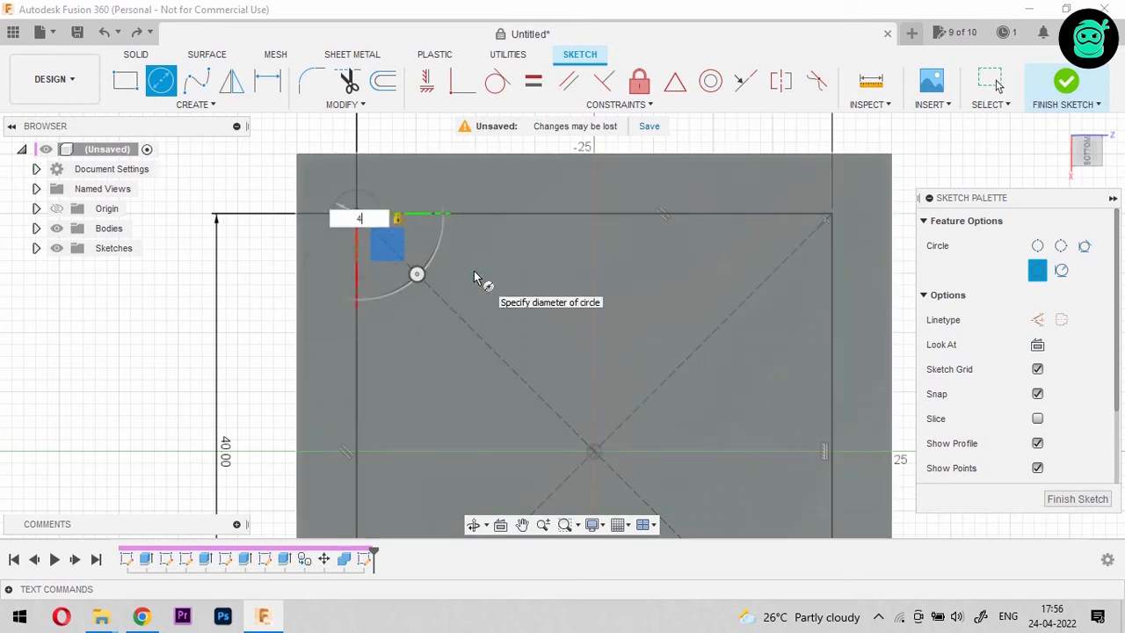
{"action": "key", "text": "Return"}
{"action": "key", "text": "Escape"}
{"action": "scroll", "coordinate": [435, 238], "scroll_direction": "down", "scroll_amount": 5}
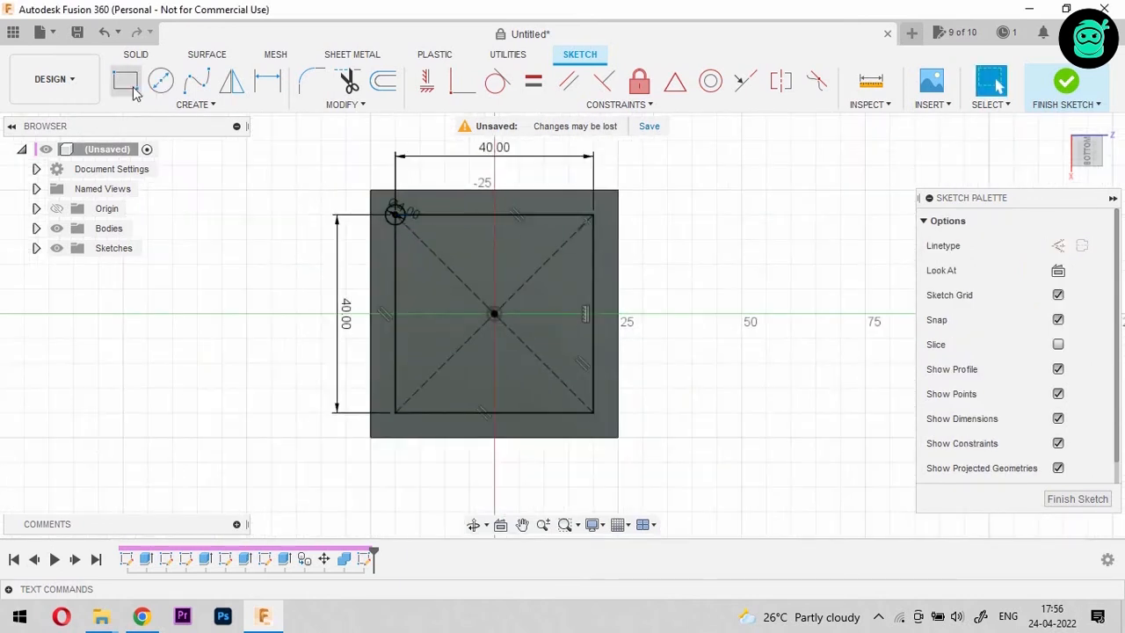
Draw a 4 mm diameter circle centered on the sketch rectangle's upper-right corner
{"action": "key", "text": "c"}
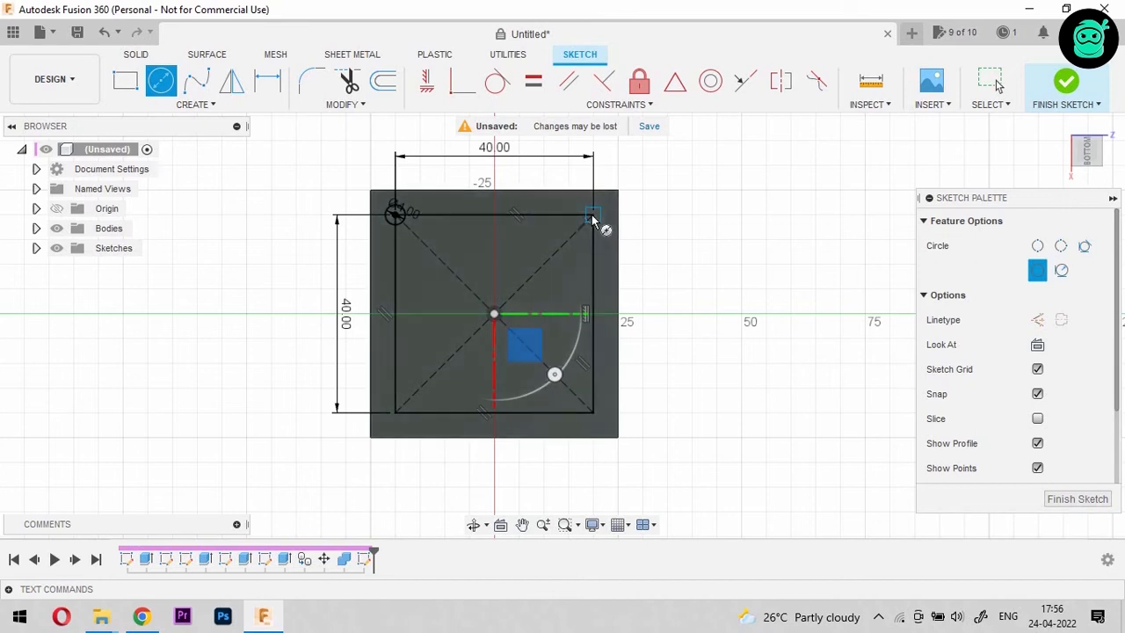
{"action": "left_click", "coordinate": [593, 215]}
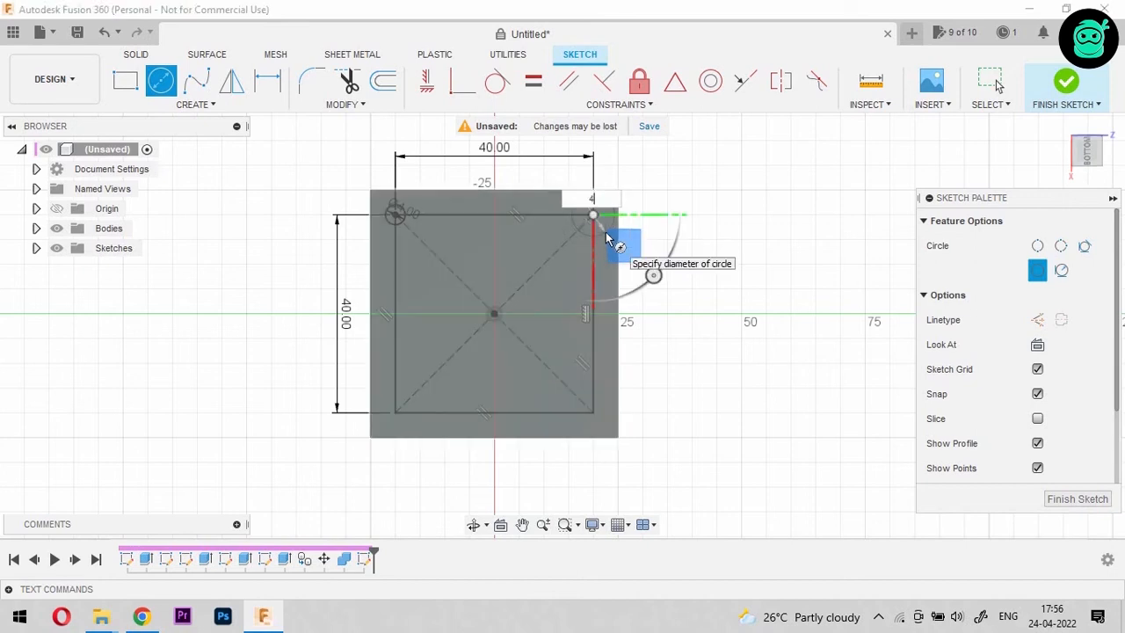
{"action": "type", "text": "4"}
{"action": "key", "text": "Return"}
{"action": "key", "text": "Escape"}
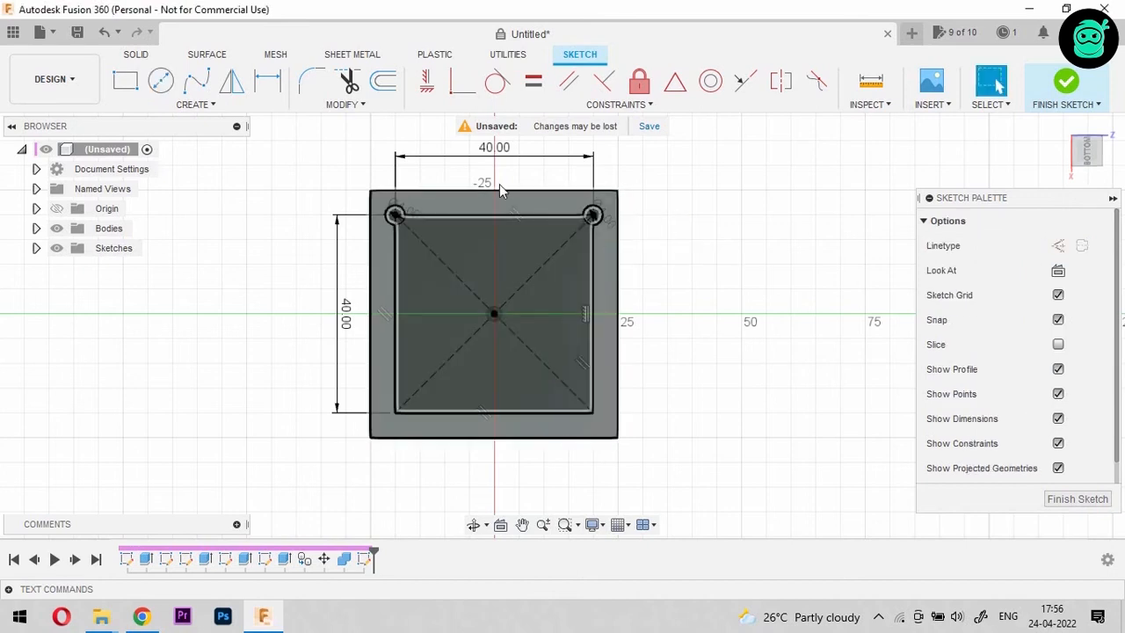
Draw a 4 mm diameter circle centered on the sketch rectangle's lower-left corner
{"action": "key", "text": "c"}
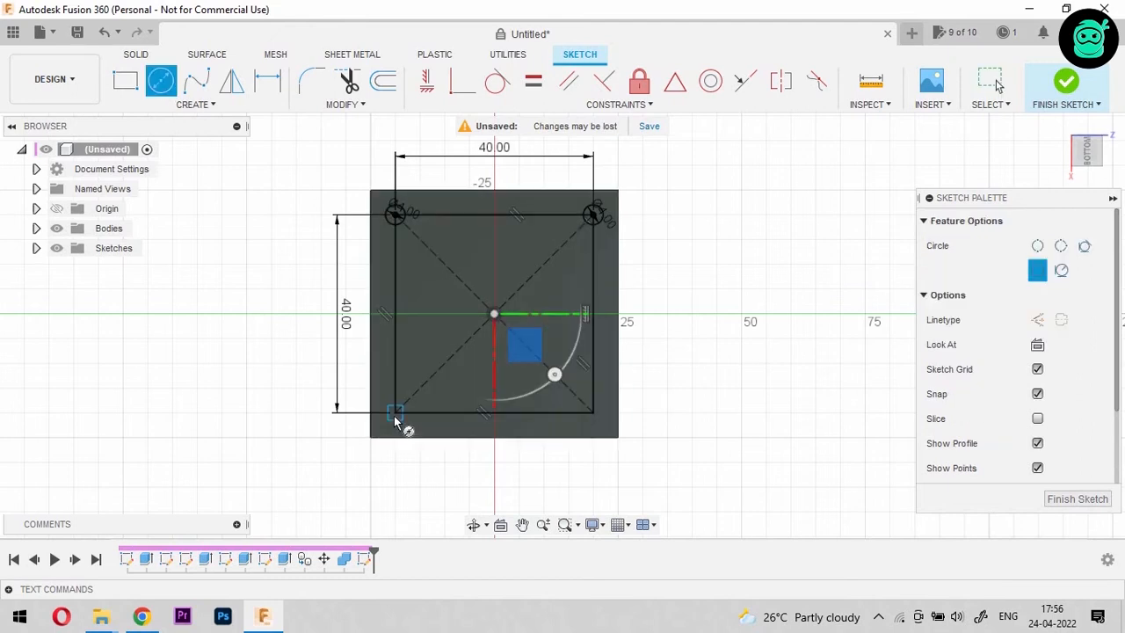
{"action": "left_click", "coordinate": [395, 412]}
{"action": "type", "text": "4"}
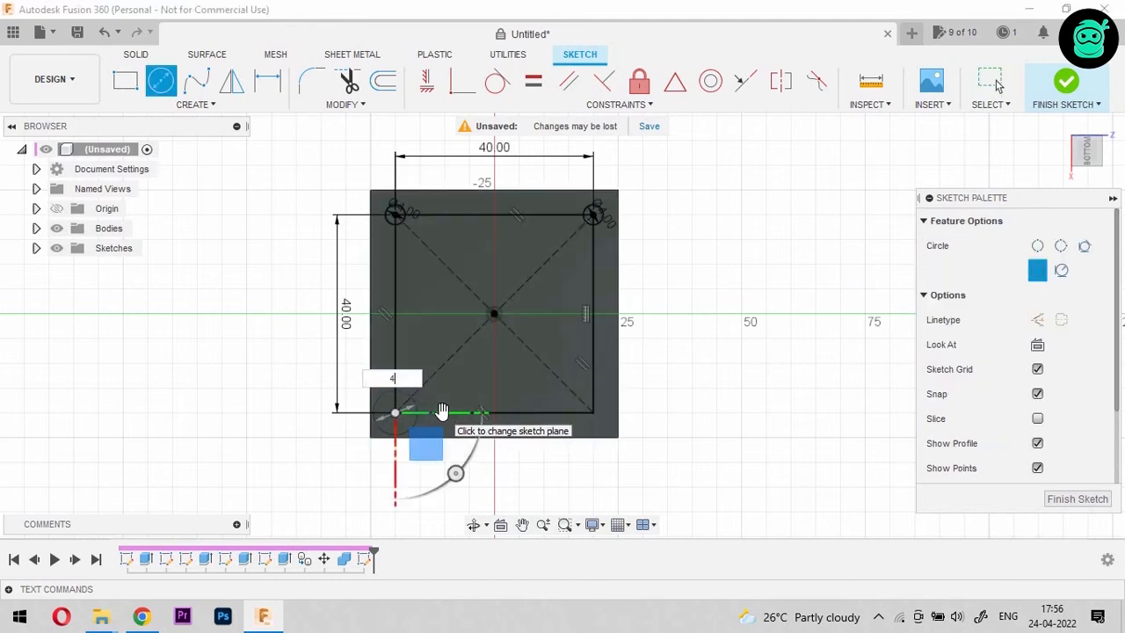
{"action": "key", "text": "Return"}
{"action": "key", "text": "Escape"}
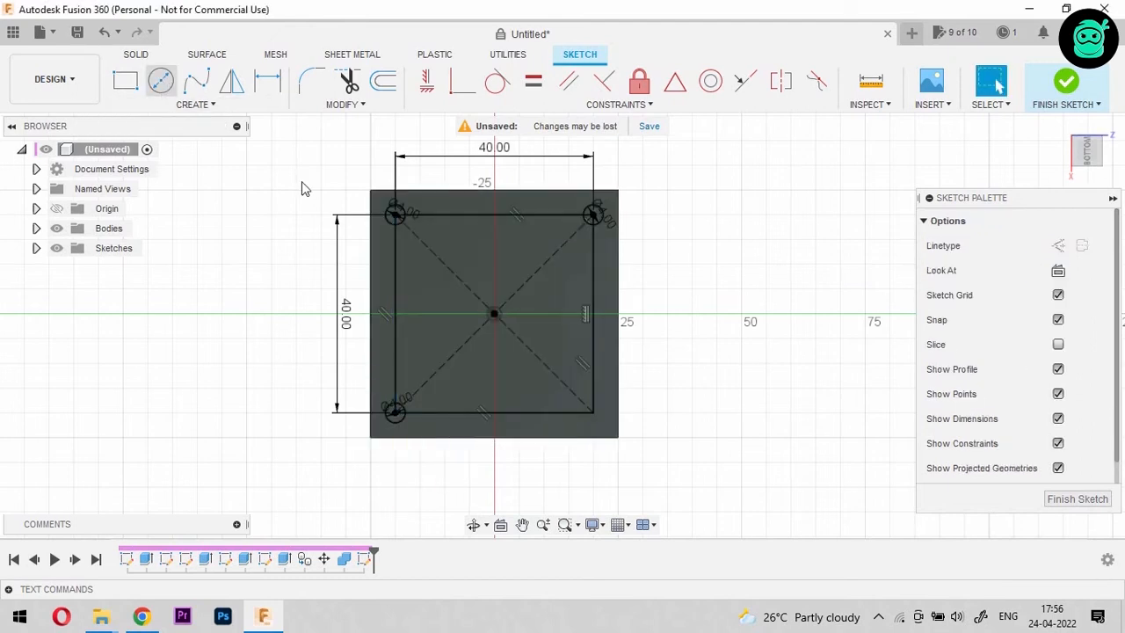
Draw a matching 4 mm circle on the rectangle's lower-right corner and finish the sketch
{"action": "key", "text": "c"}
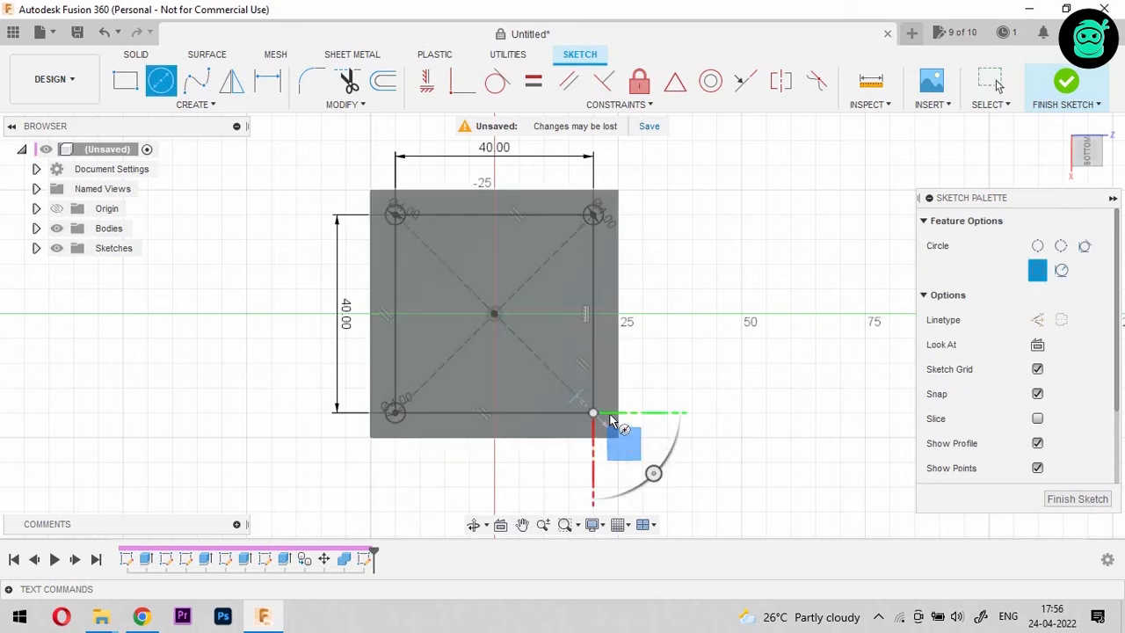
{"action": "key", "text": "Return"}
{"action": "key", "text": "Escape"}
{"action": "left_click", "coordinate": [1088, 505]}
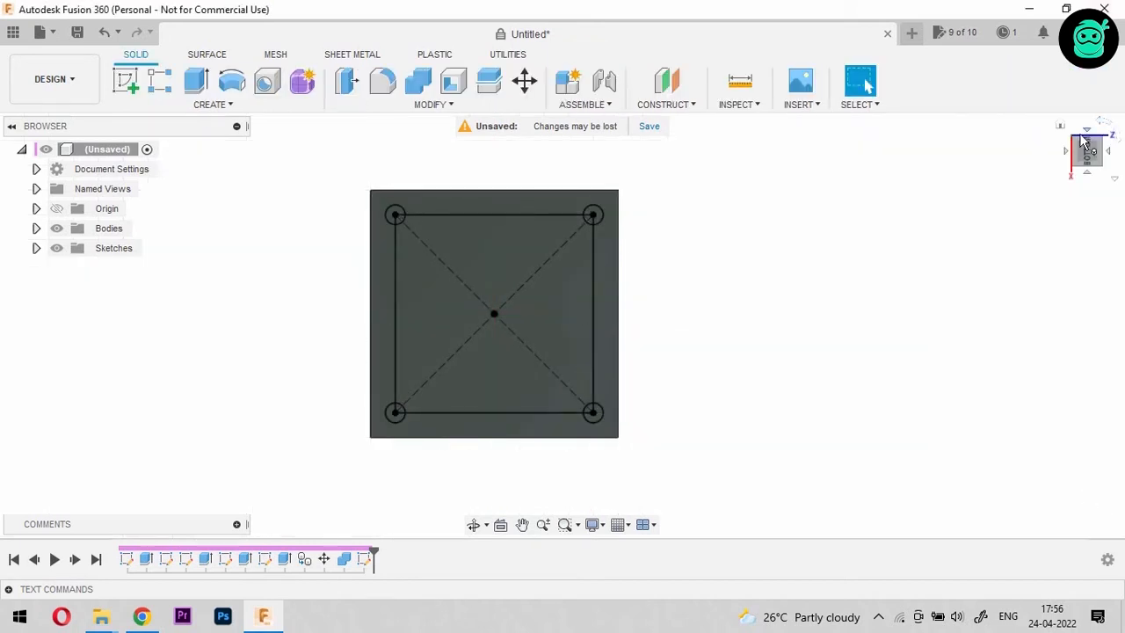
Create a construction plane offset 8 mm below the structure's bottom face
{"action": "left_click_drag", "start_coordinate": [1087, 146], "coordinate": [1093, 204]}
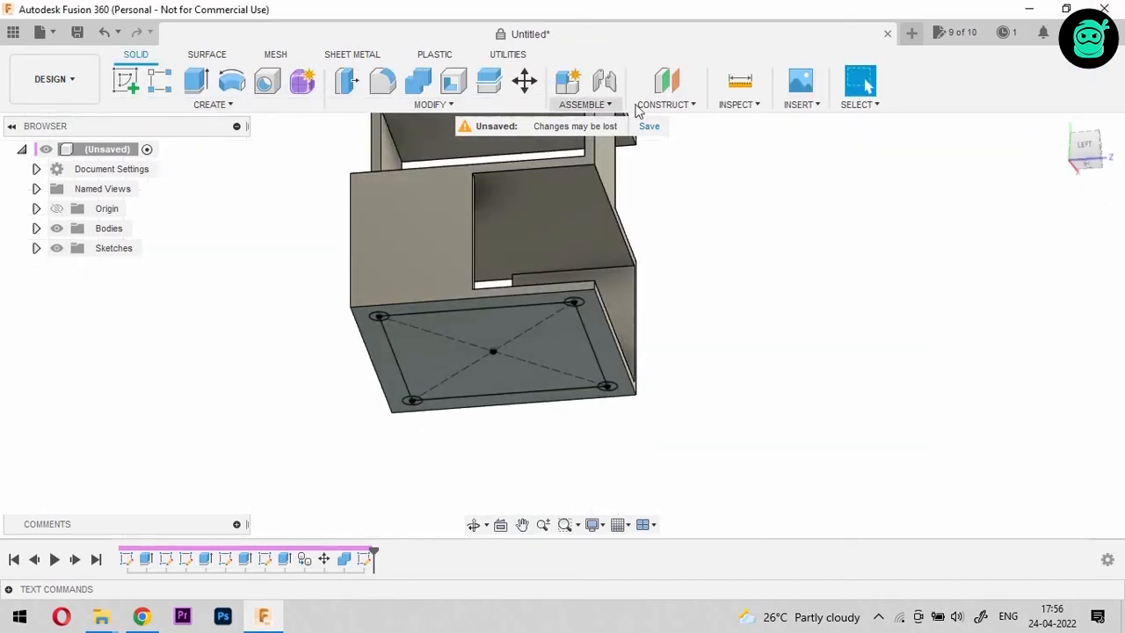
{"action": "left_click", "coordinate": [675, 96]}
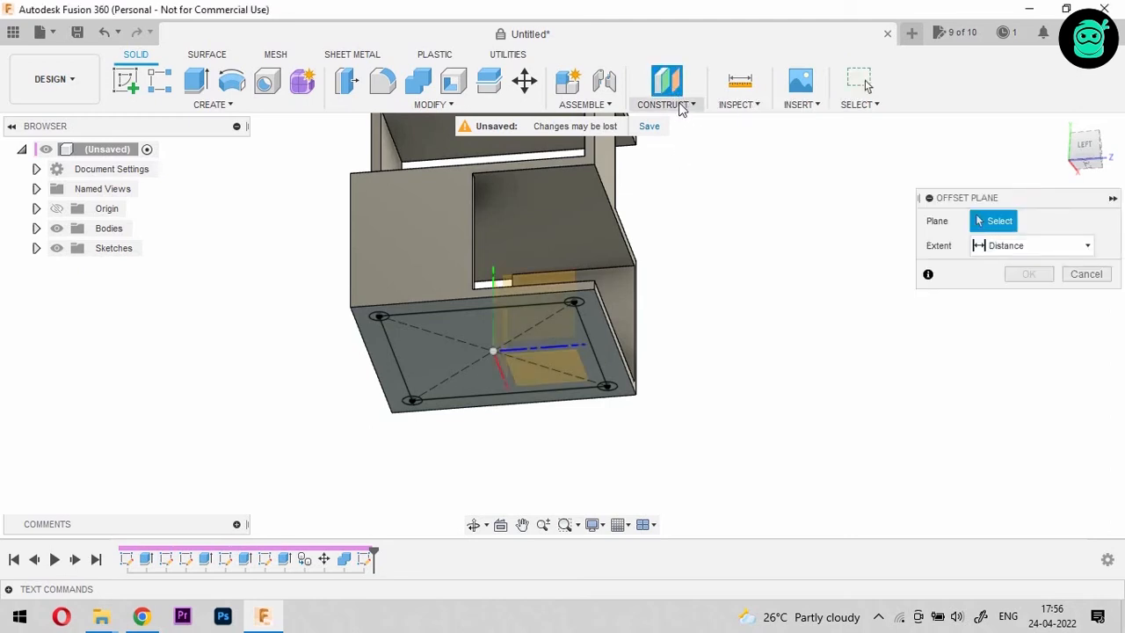
{"action": "left_click", "coordinate": [681, 105]}
{"action": "left_click", "coordinate": [694, 123]}
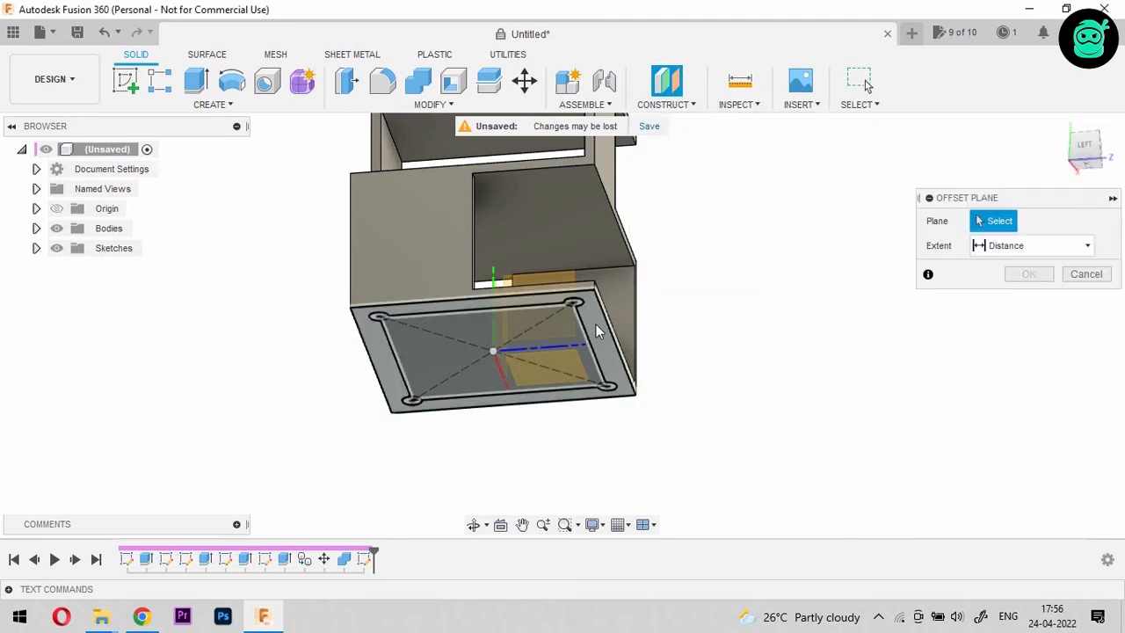
{"action": "left_click", "coordinate": [549, 344]}
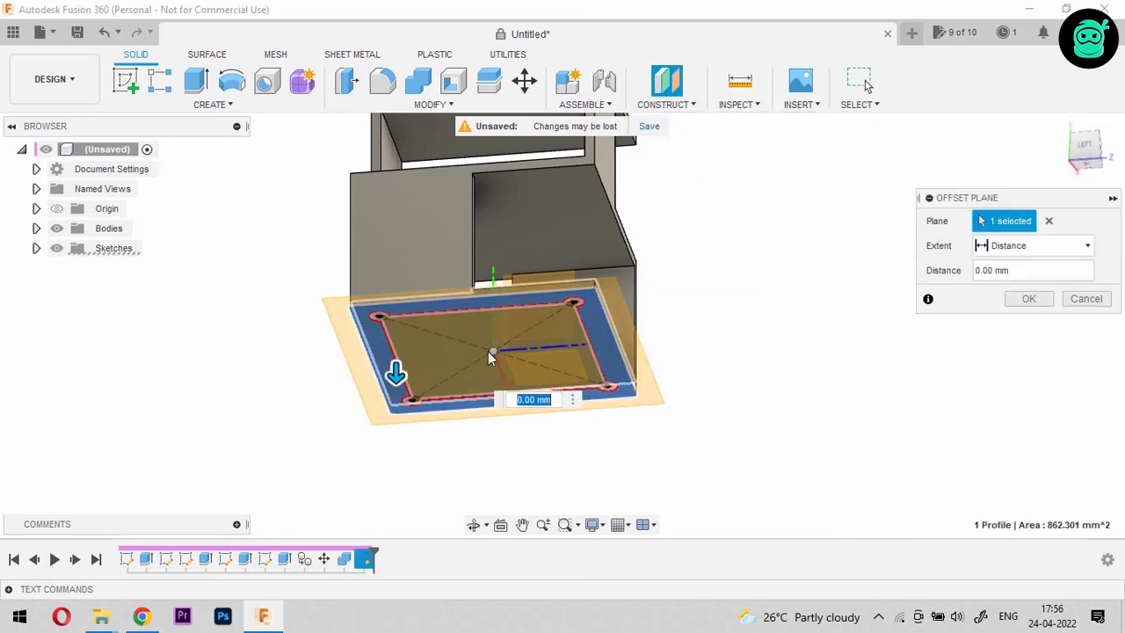
{"action": "left_click", "coordinate": [1082, 148]}
{"action": "left_click_drag", "start_coordinate": [374, 336], "coordinate": [374, 407]}
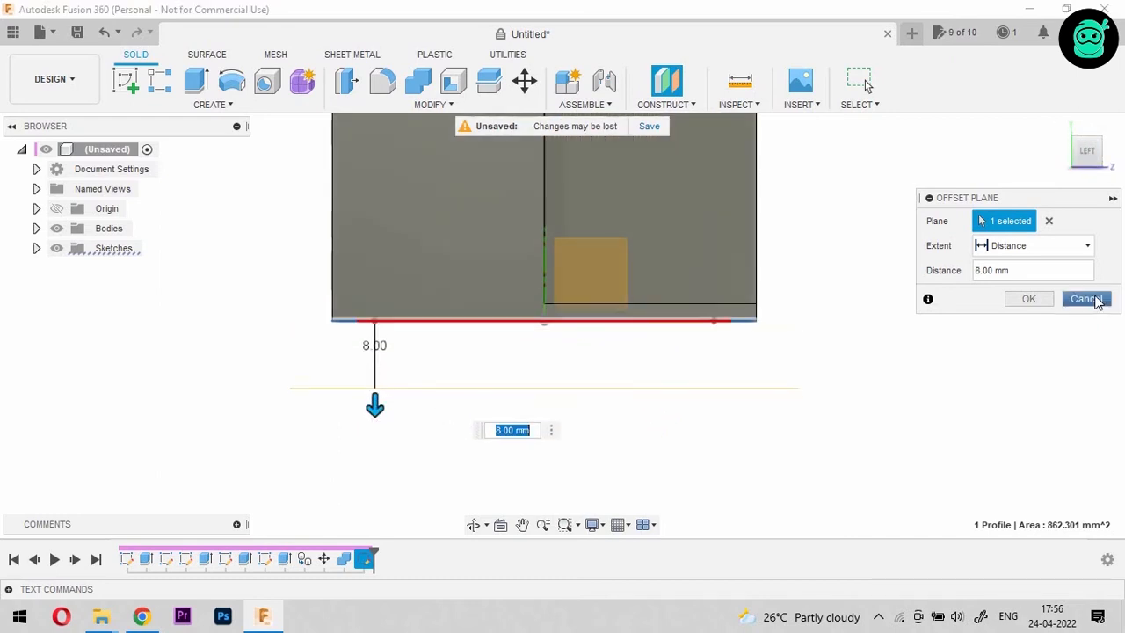
{"action": "left_click", "coordinate": [1029, 299]}
Start a sketch on the offset plane and draw a center rectangle about 44 mm square from the origin
{"action": "left_click", "coordinate": [1090, 151]}
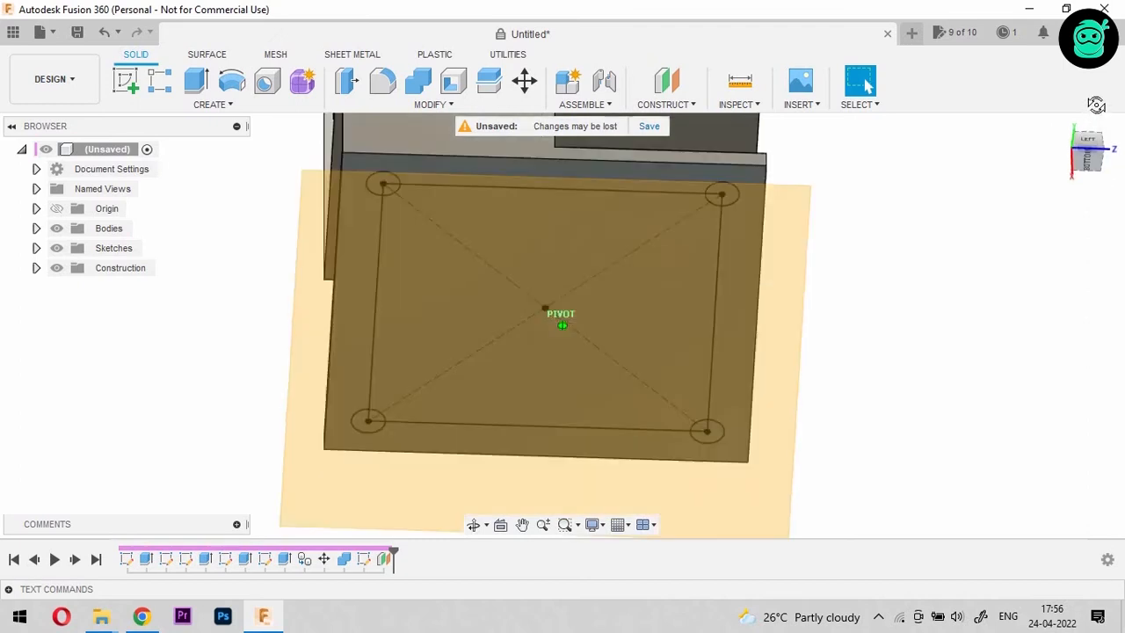
{"action": "left_click", "coordinate": [751, 312]}
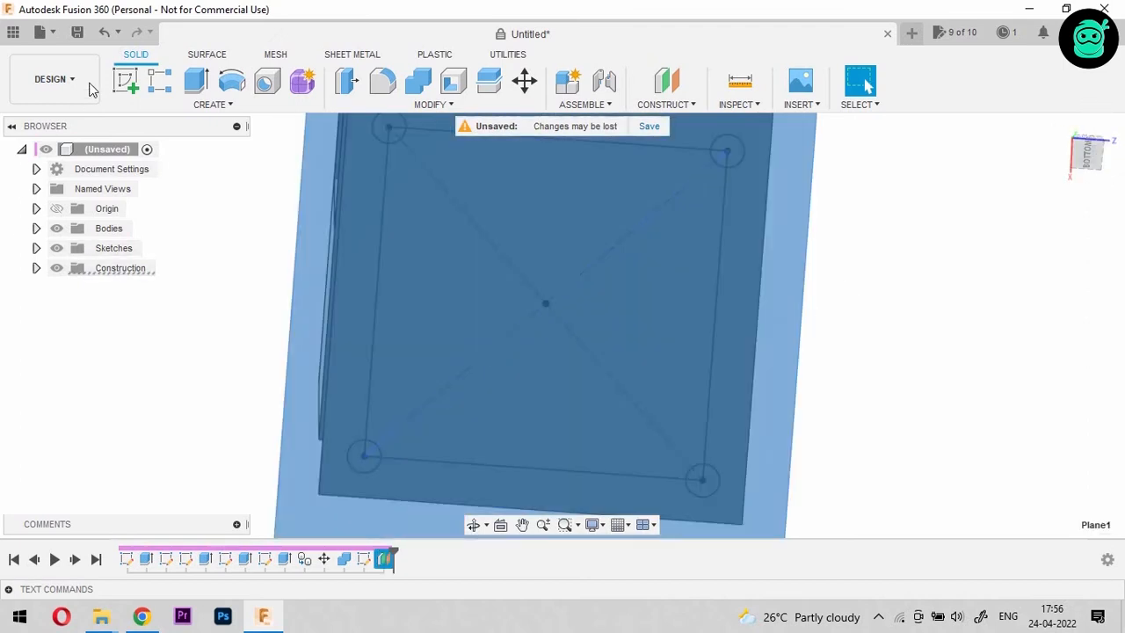
{"action": "left_click", "coordinate": [125, 81]}
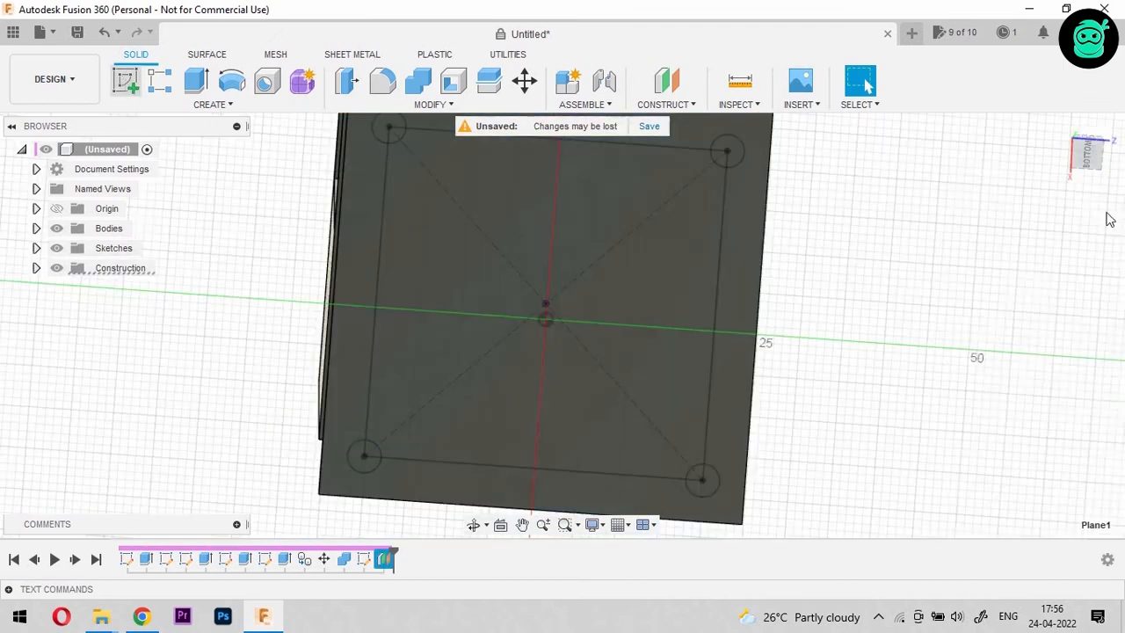
{"action": "left_click", "coordinate": [1088, 160]}
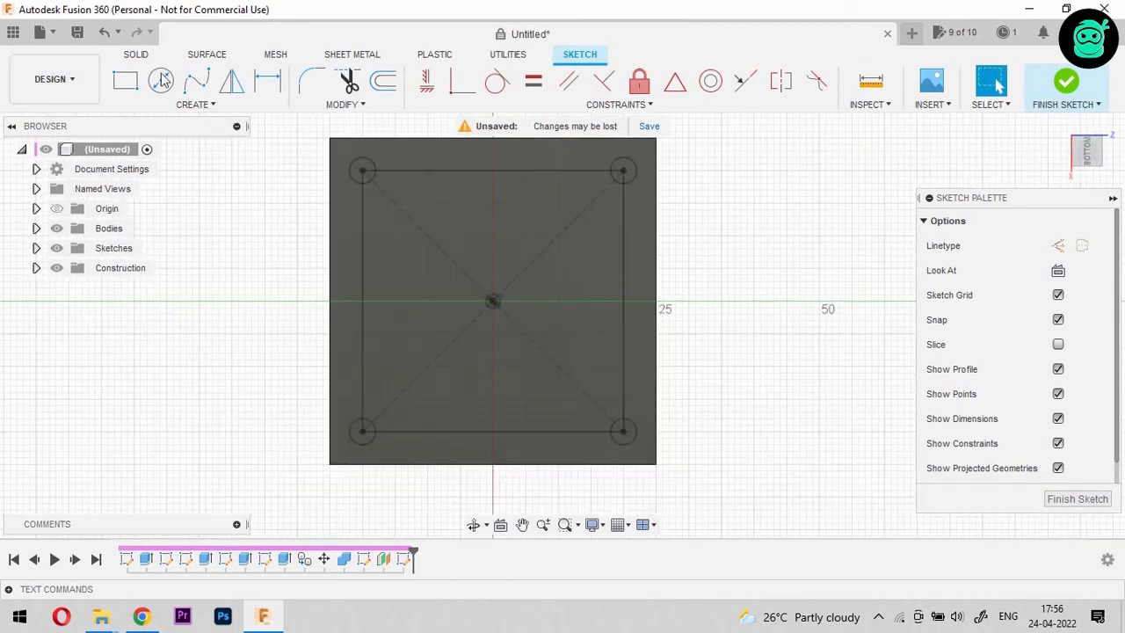
{"action": "left_click", "coordinate": [126, 81]}
{"action": "left_click", "coordinate": [1058, 271]}
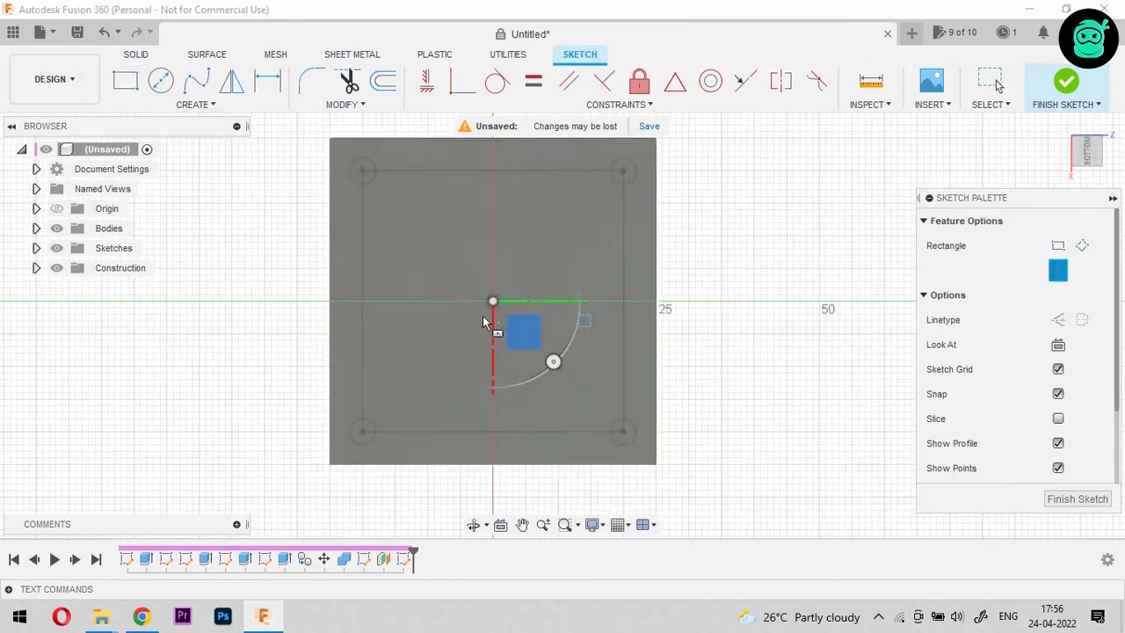
{"action": "left_click", "coordinate": [493, 301]}
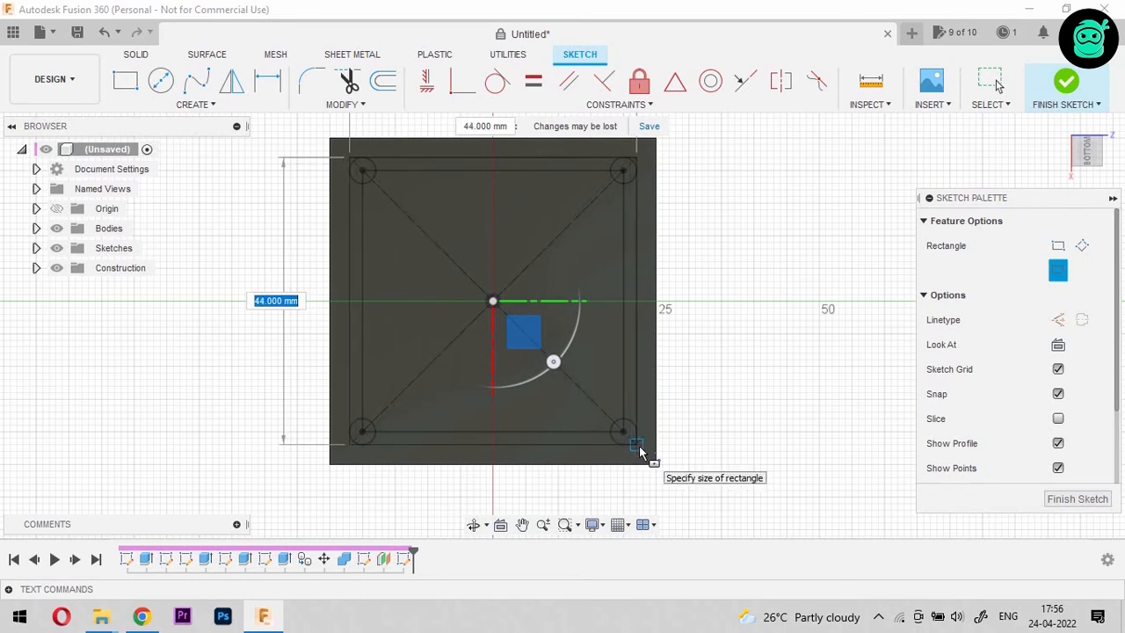
{"action": "left_click", "coordinate": [640, 452]}
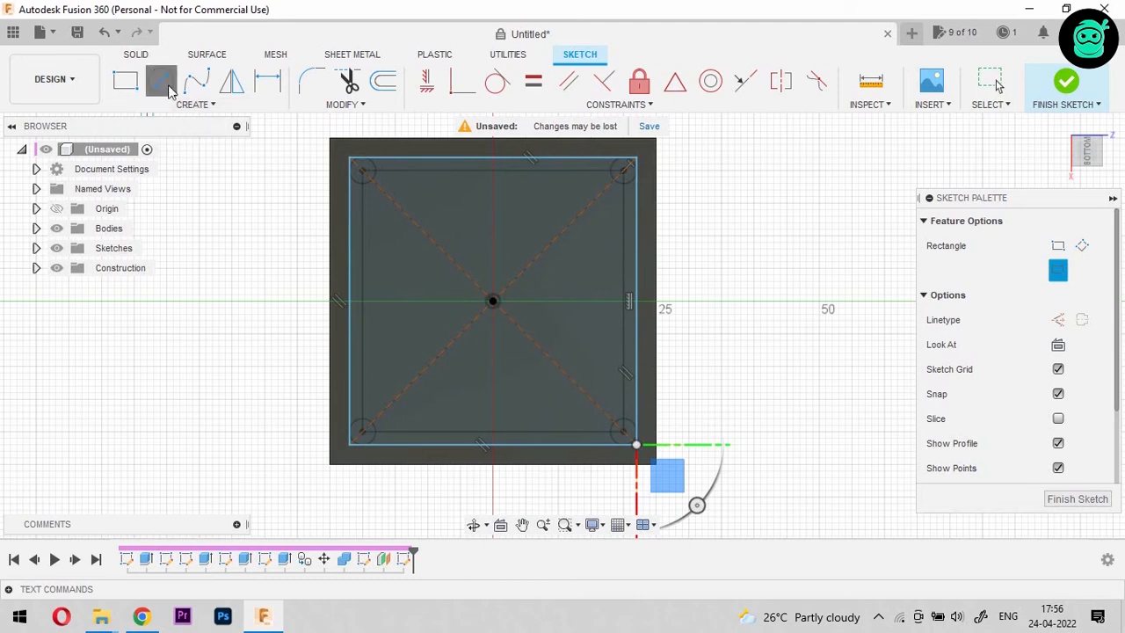
Draw a 3 mm diameter circle centered on the new rectangle's upper-left corner
{"action": "left_click", "coordinate": [161, 82]}
{"action": "scroll", "coordinate": [361, 176], "scroll_direction": "up", "scroll_amount": 5}
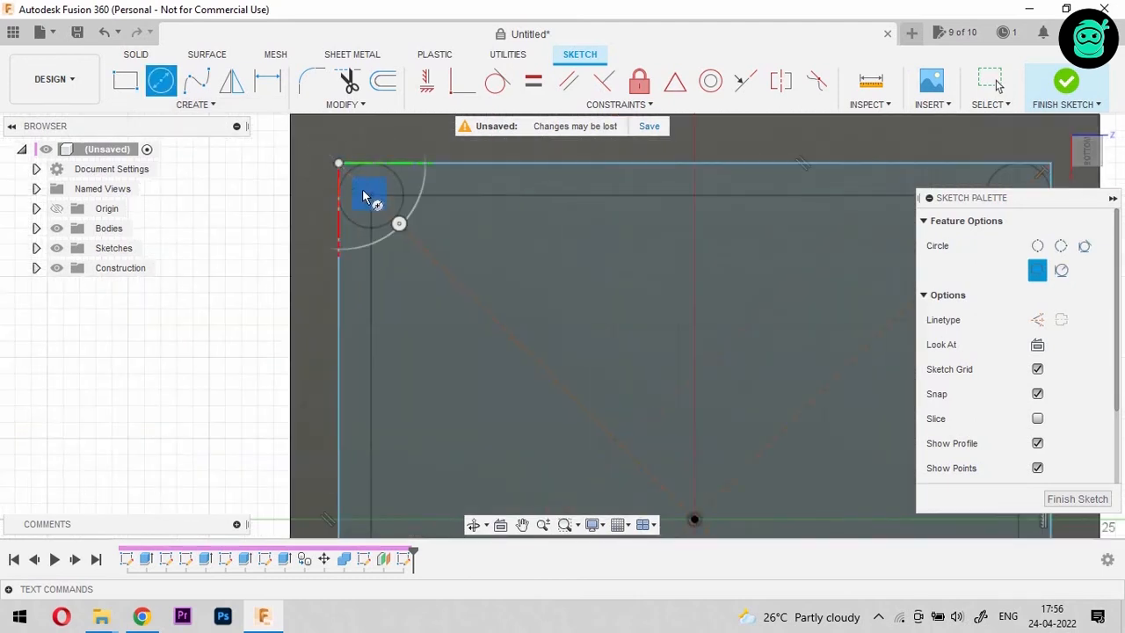
{"action": "left_click", "coordinate": [365, 195]}
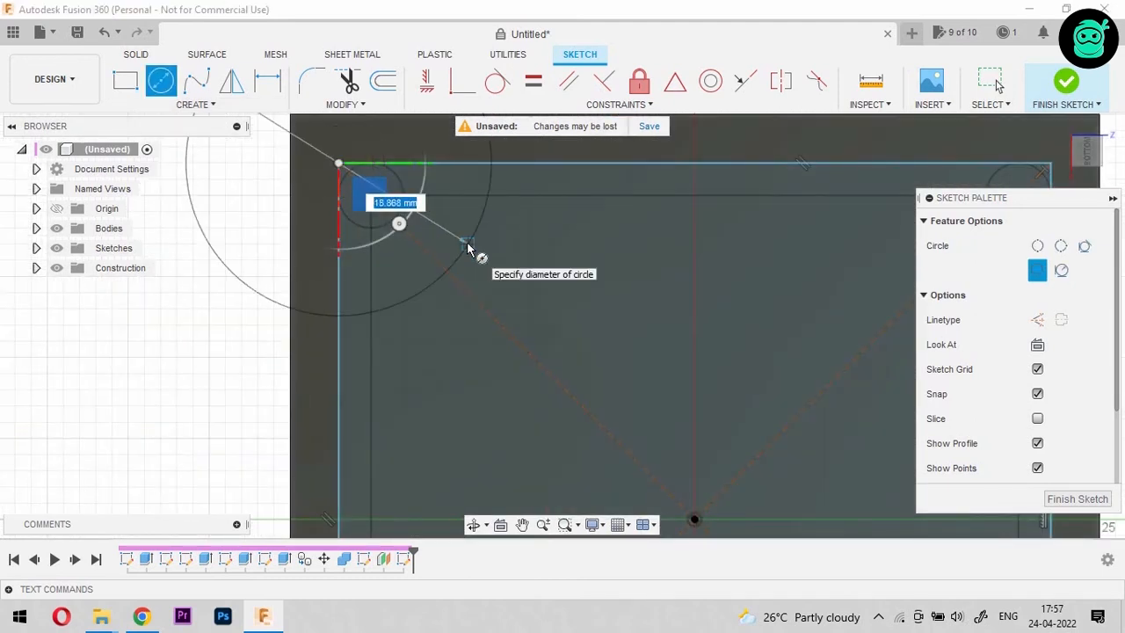
{"action": "key", "text": "Tab"}
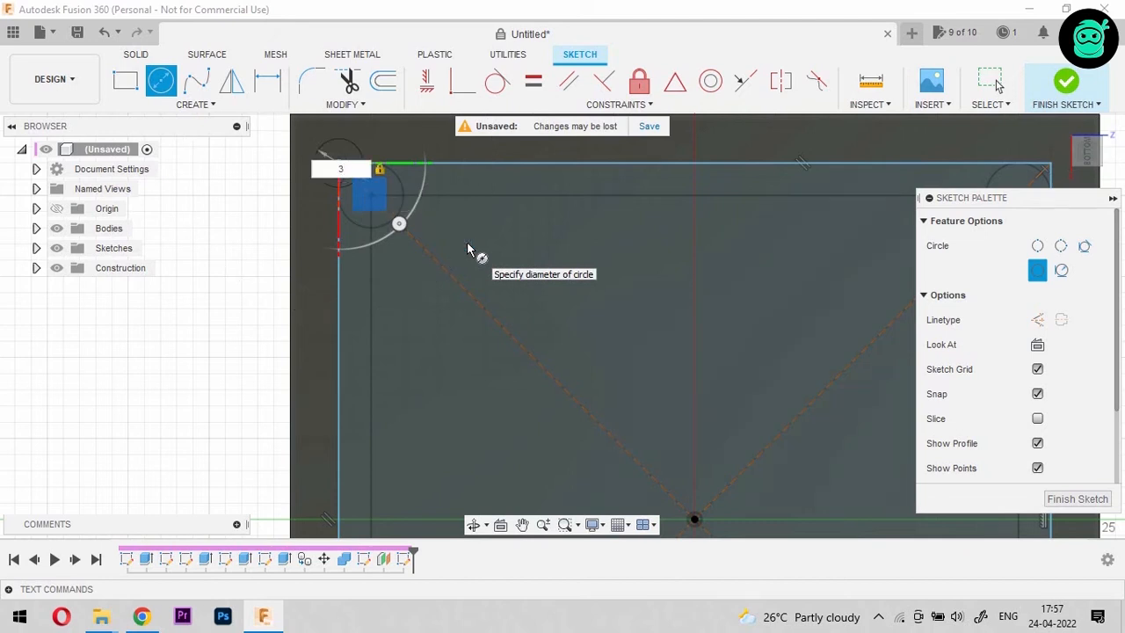
{"action": "key", "text": "Return"}
{"action": "key", "text": "Escape"}
{"action": "scroll", "coordinate": [377, 215], "scroll_direction": "down", "scroll_amount": 4}
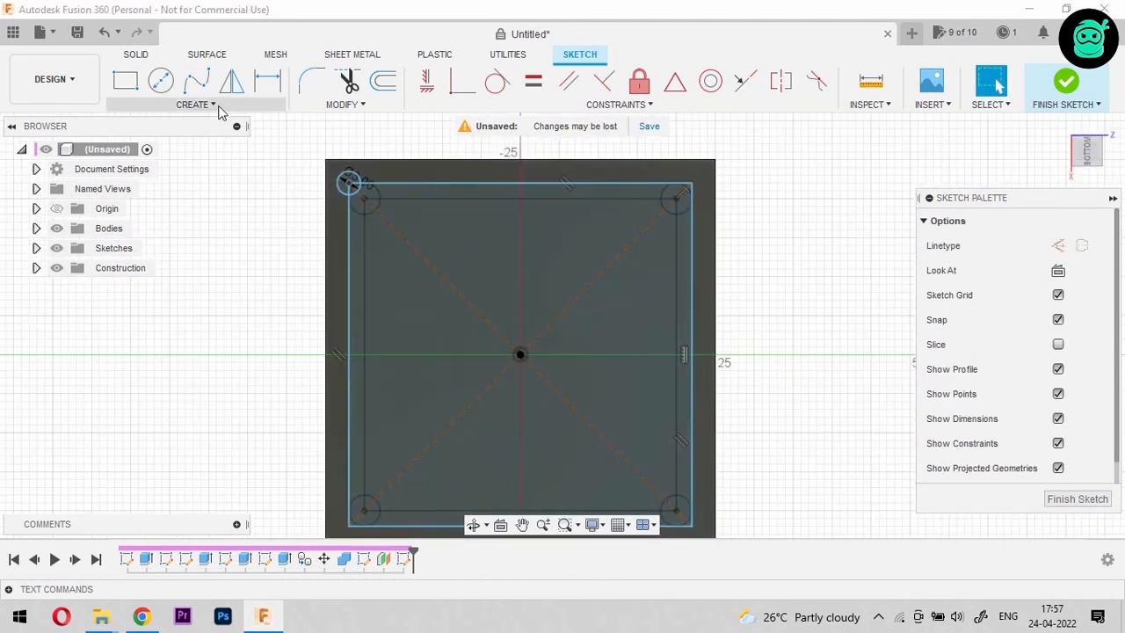
Circular-pattern the 3 mm circle around the rectangle's center with a quantity of 4 over a full turn, and finish the sketch
{"action": "left_click", "coordinate": [216, 105]}
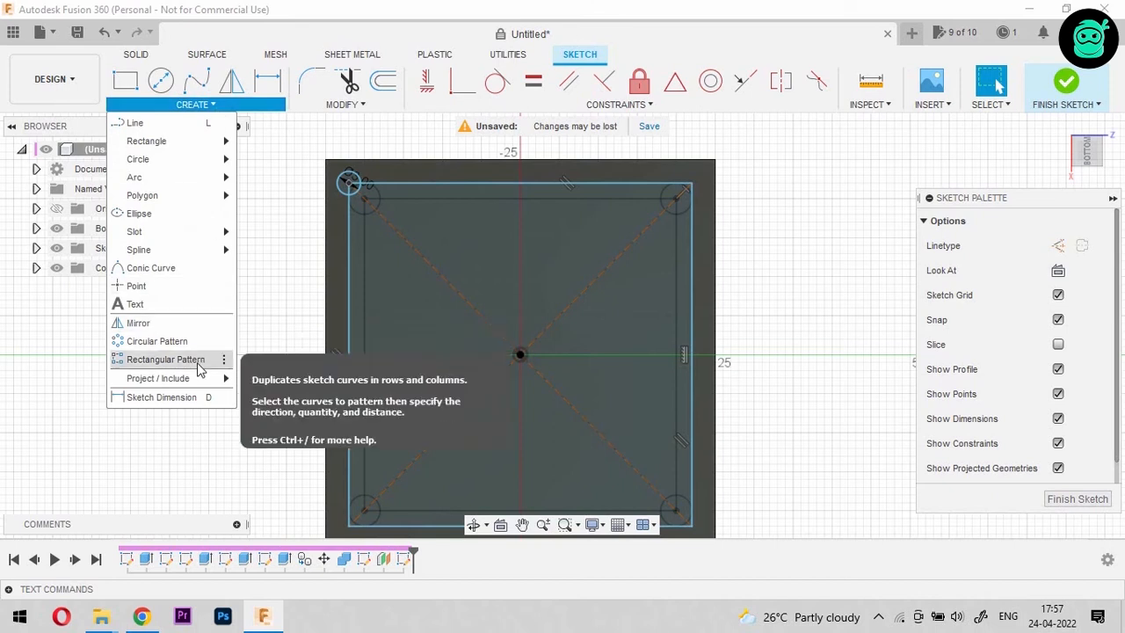
{"action": "left_click", "coordinate": [180, 342]}
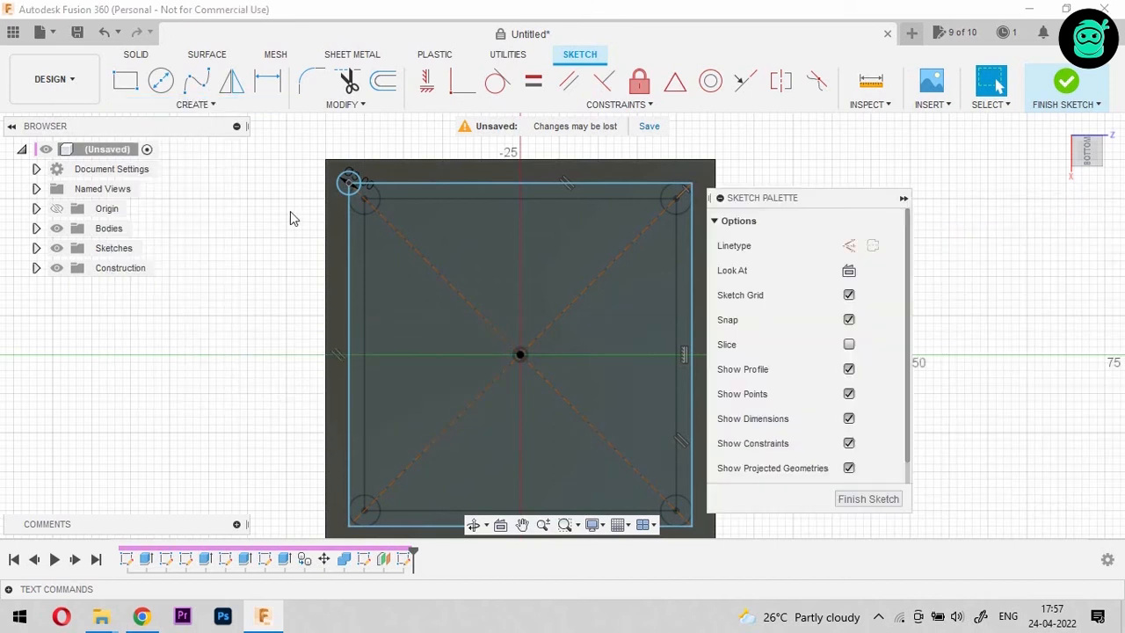
{"action": "left_click", "coordinate": [349, 183]}
{"action": "left_click", "coordinate": [998, 248]}
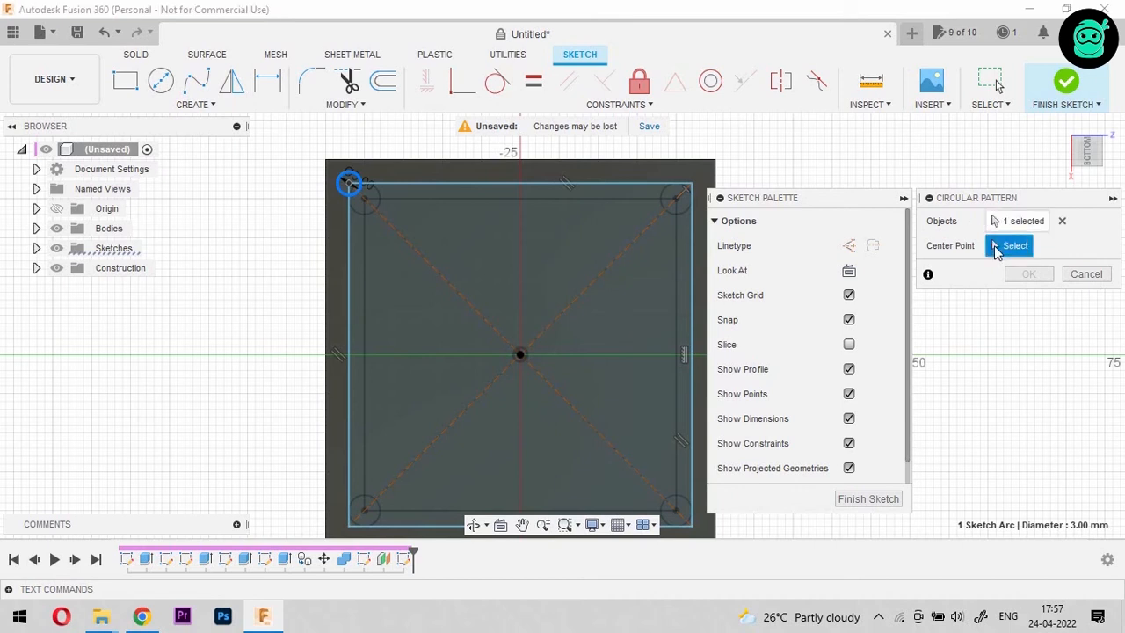
{"action": "left_click", "coordinate": [520, 356]}
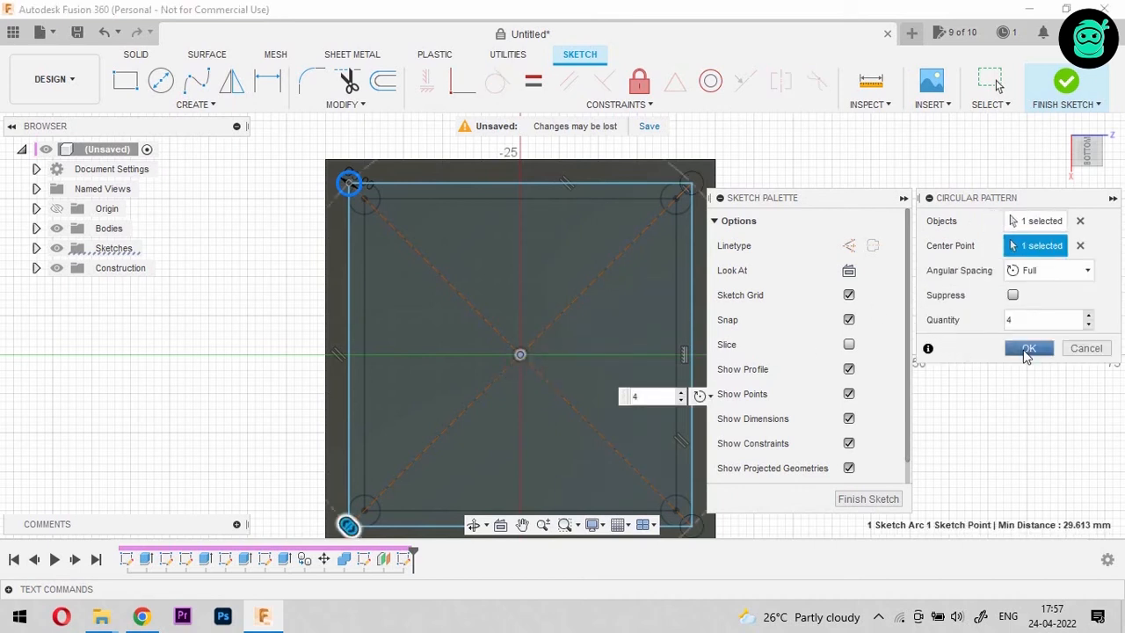
{"action": "left_click", "coordinate": [1029, 349]}
{"action": "mouse_move", "coordinate": [520, 352]}
{"action": "middle_mouse_down", "text": "shift"}
{"action": "mouse_move", "coordinate": [510, 382]}
{"action": "mouse_move", "coordinate": [517, 444]}
{"action": "middle_mouse_up", "text": "shift"}
{"action": "left_click", "coordinate": [1079, 499]}
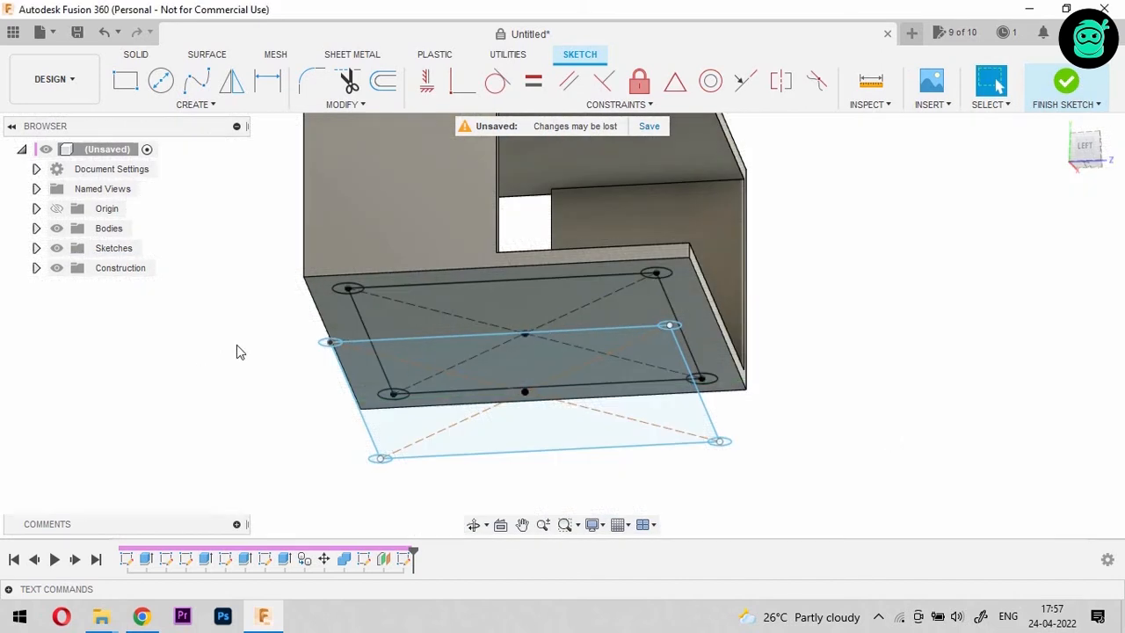
Loft a tapered leg from one 4 mm corner circle on the bottom face to the matching 3 mm circle on the offset plane
{"action": "scroll", "coordinate": [272, 317], "scroll_direction": "up", "scroll_amount": 4}
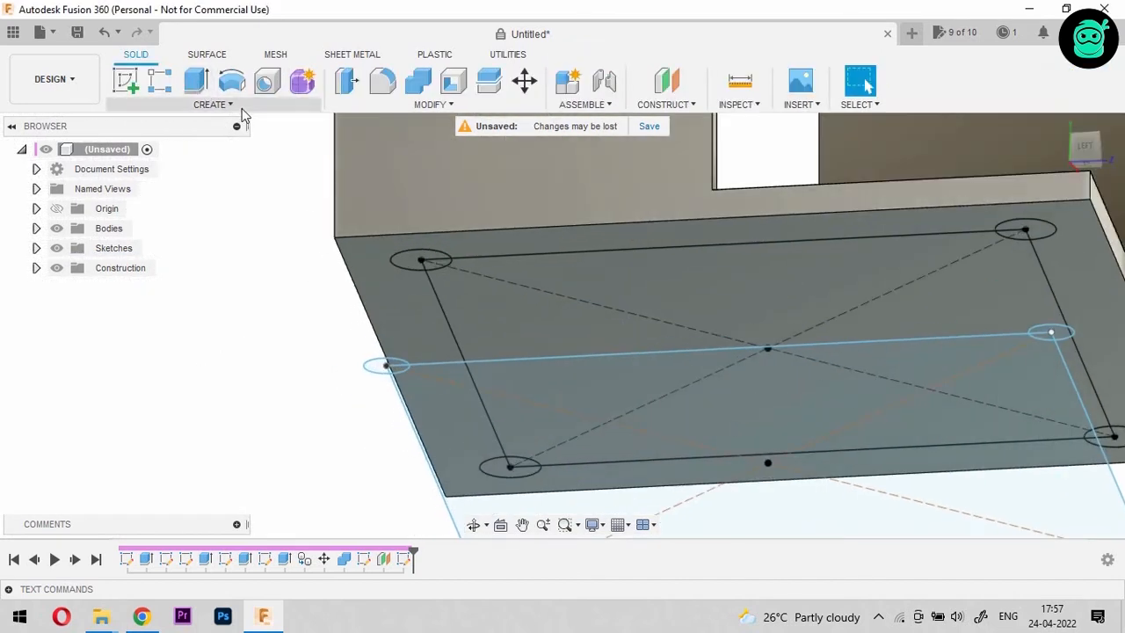
{"action": "left_click", "coordinate": [233, 105]}
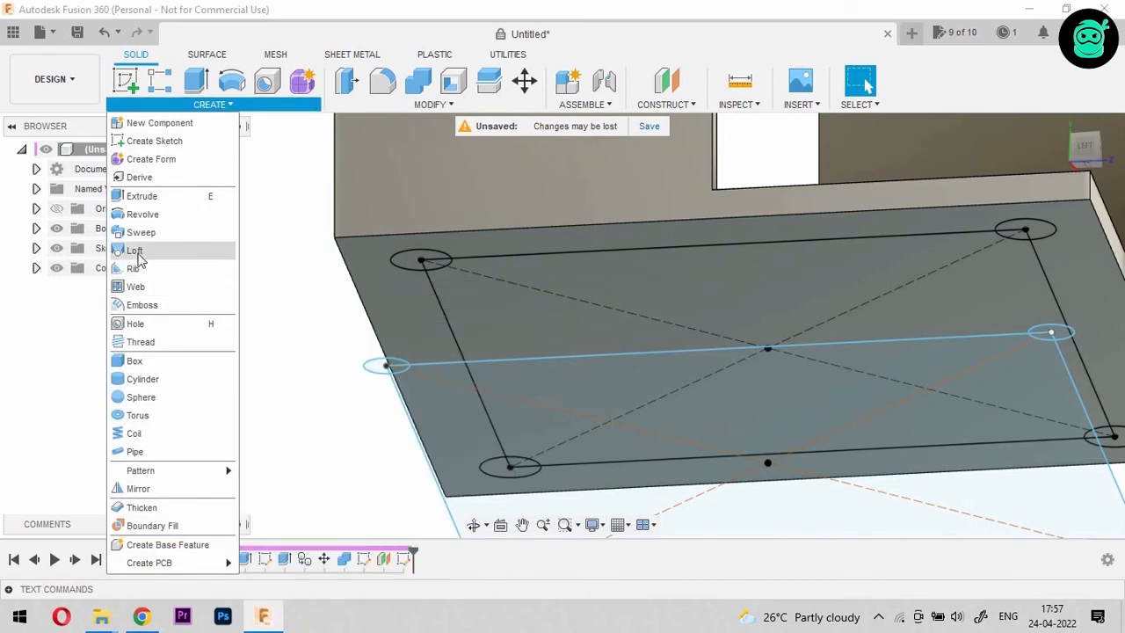
{"action": "left_click", "coordinate": [419, 260]}
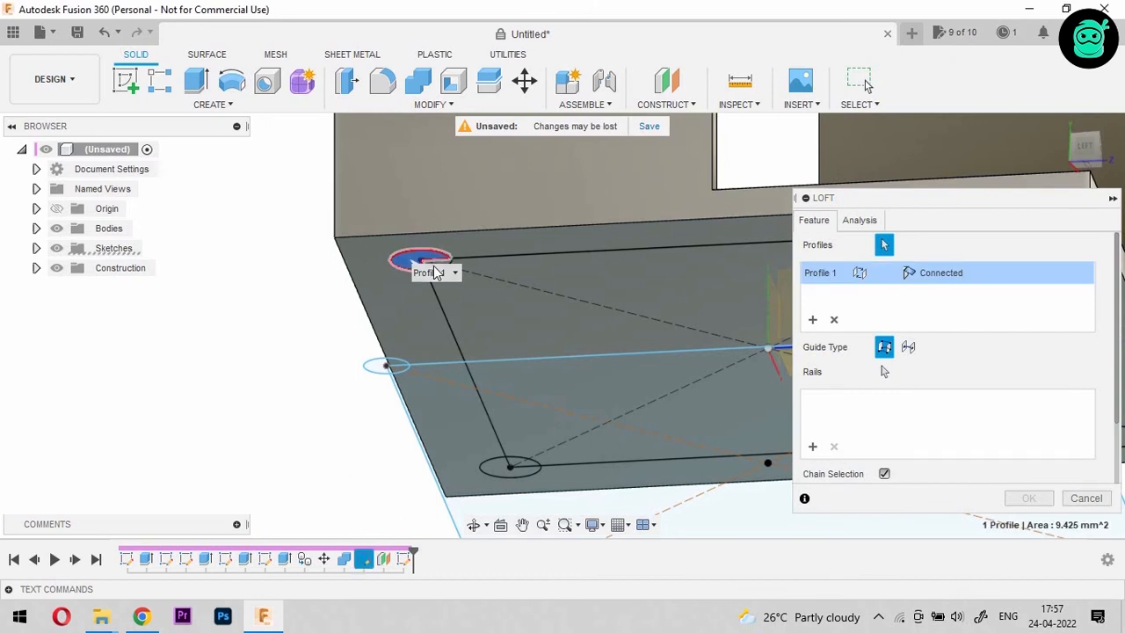
{"action": "scroll", "coordinate": [403, 346], "scroll_direction": "up", "scroll_amount": 3}
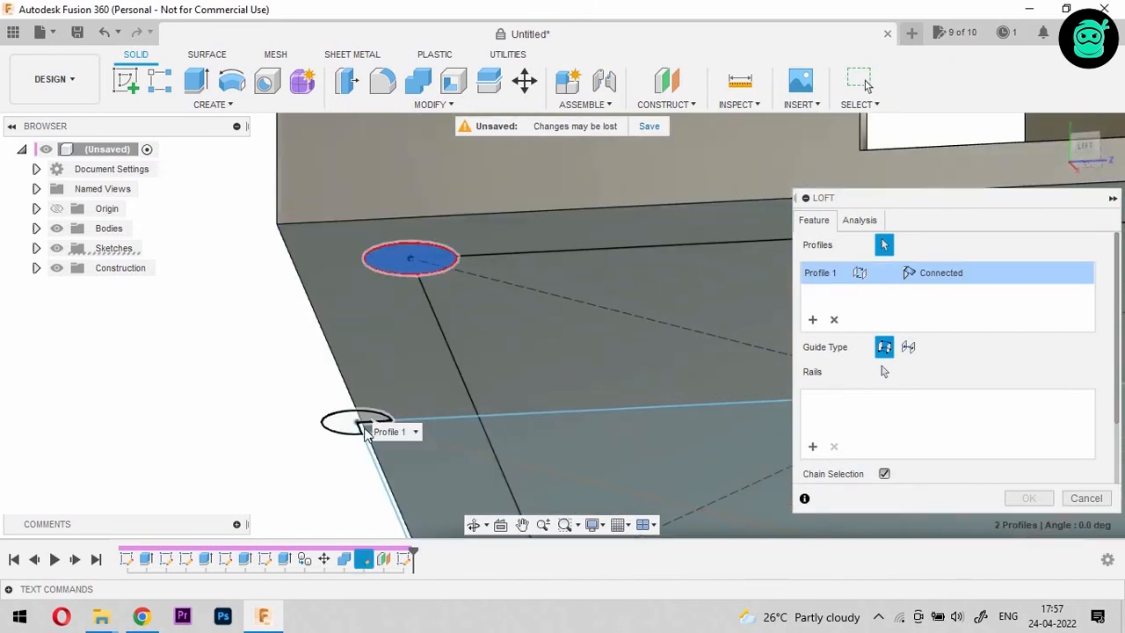
{"action": "left_click", "coordinate": [363, 428]}
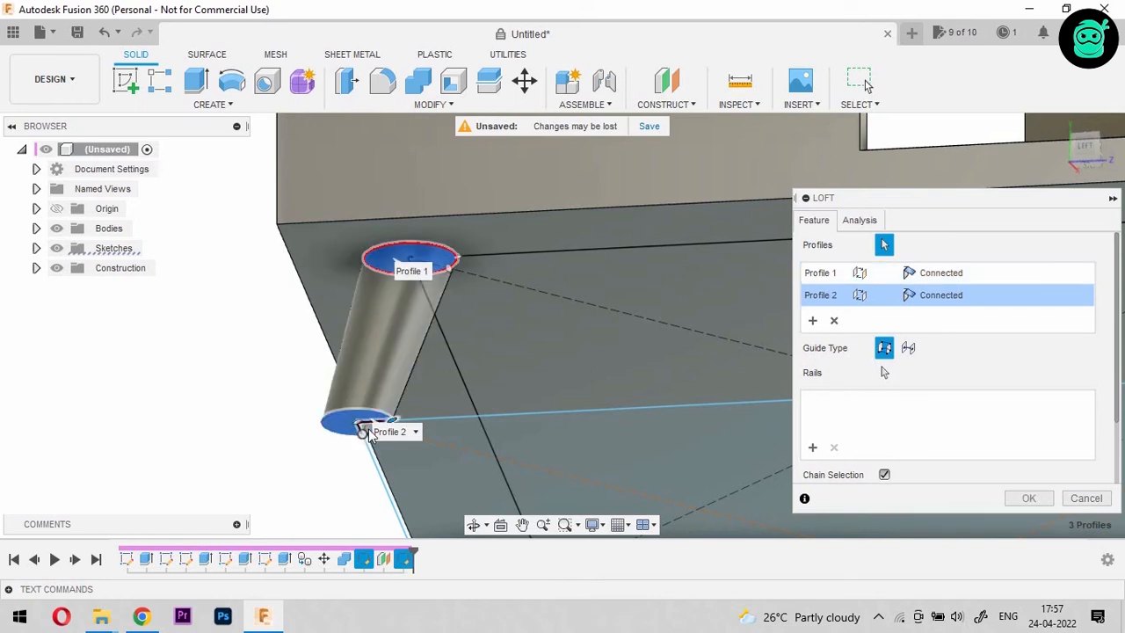
{"action": "scroll", "coordinate": [364, 430], "scroll_direction": "up", "scroll_amount": 3}
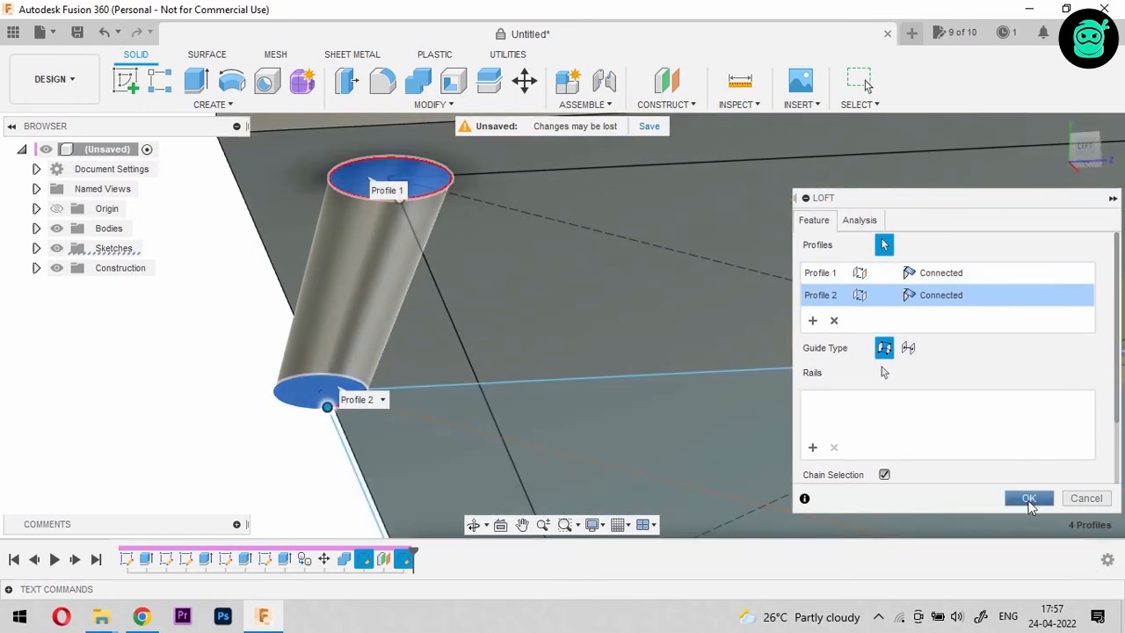
{"action": "left_click", "coordinate": [1029, 499]}
{"action": "scroll", "coordinate": [502, 213], "scroll_direction": "down", "scroll_amount": 4}
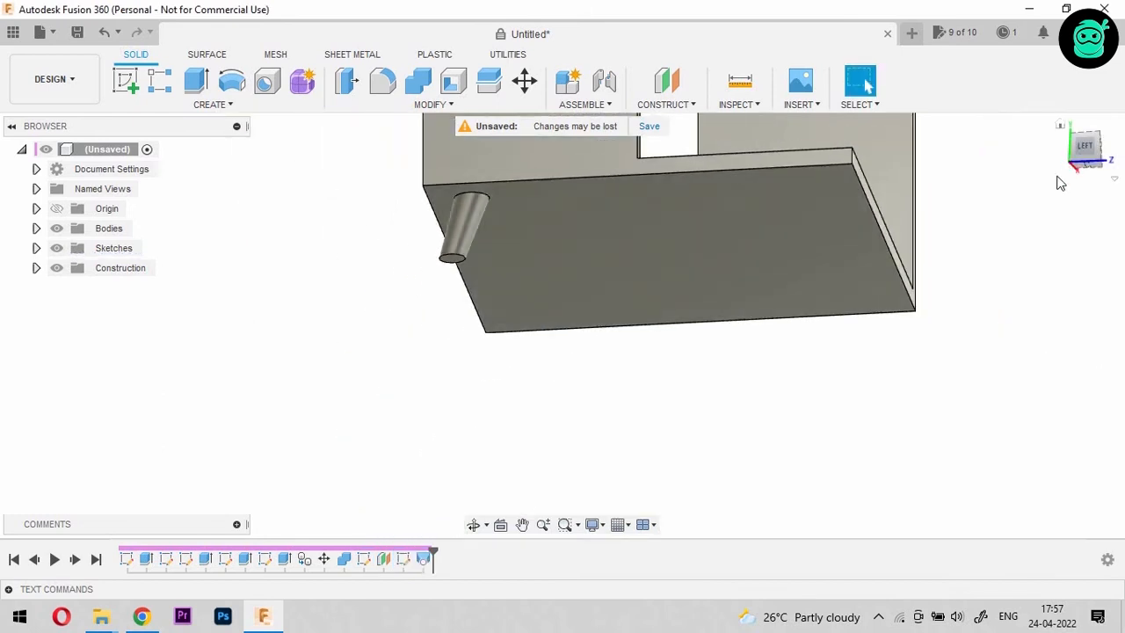
Start a circular pattern with the object type set to Features and select the lofted leg
{"action": "left_click_drag", "start_coordinate": [1086, 153], "coordinate": [1123, 151]}
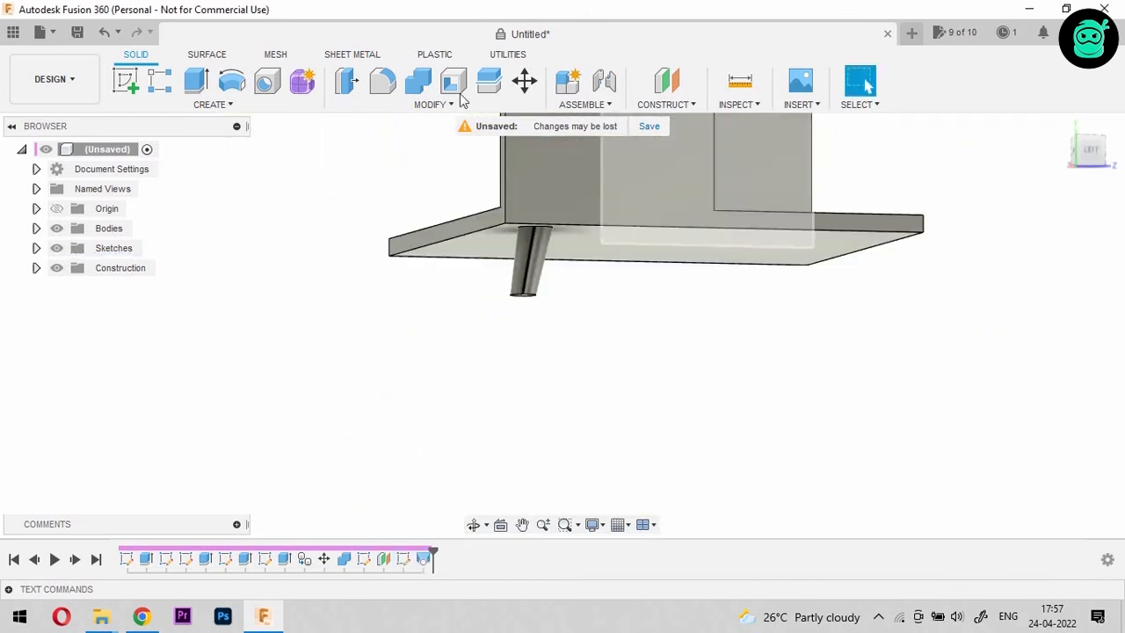
{"action": "left_click", "coordinate": [210, 103]}
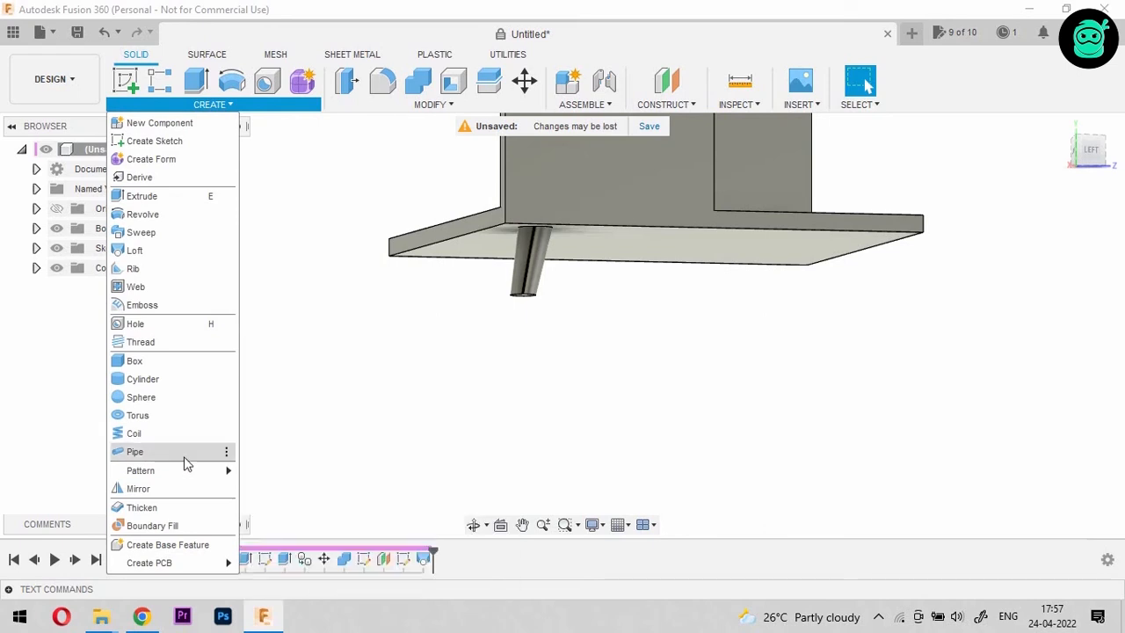
{"action": "mouse_move", "coordinate": [186, 472]}
{"action": "left_click", "coordinate": [296, 487]}
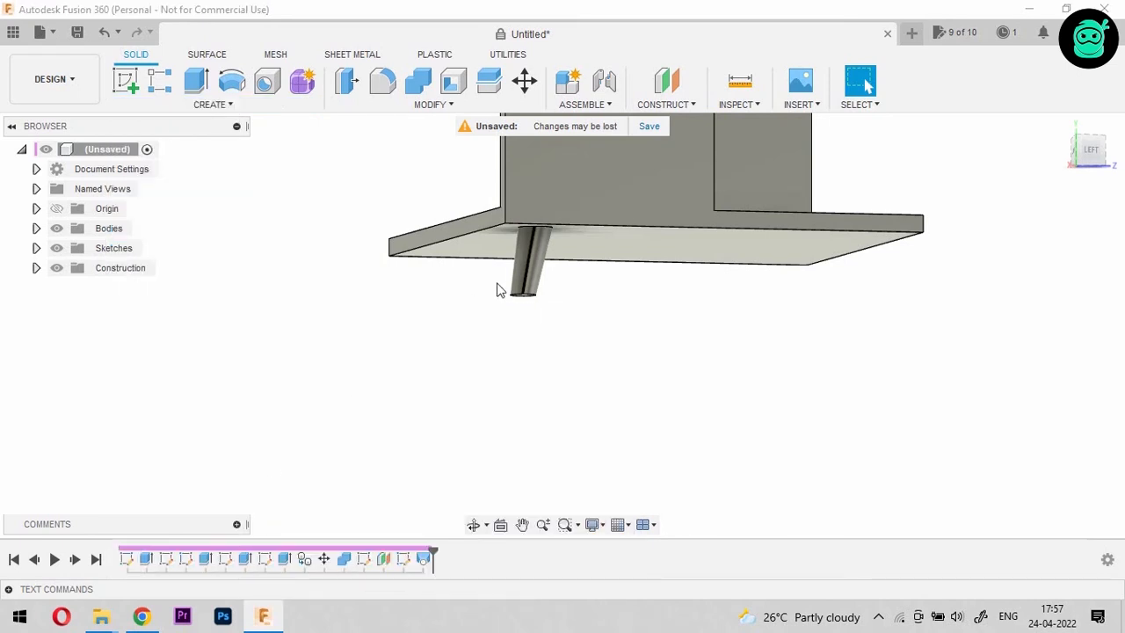
{"action": "scroll", "coordinate": [526, 266], "scroll_direction": "up", "scroll_amount": 5}
{"action": "left_click", "coordinate": [527, 272]}
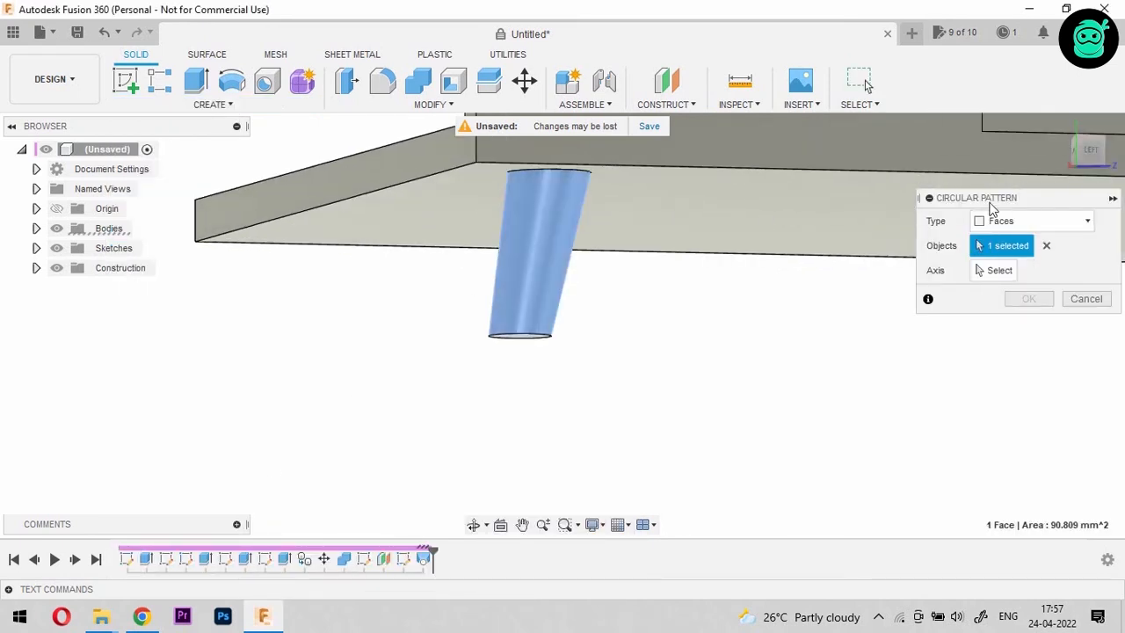
{"action": "left_click", "coordinate": [1033, 221]}
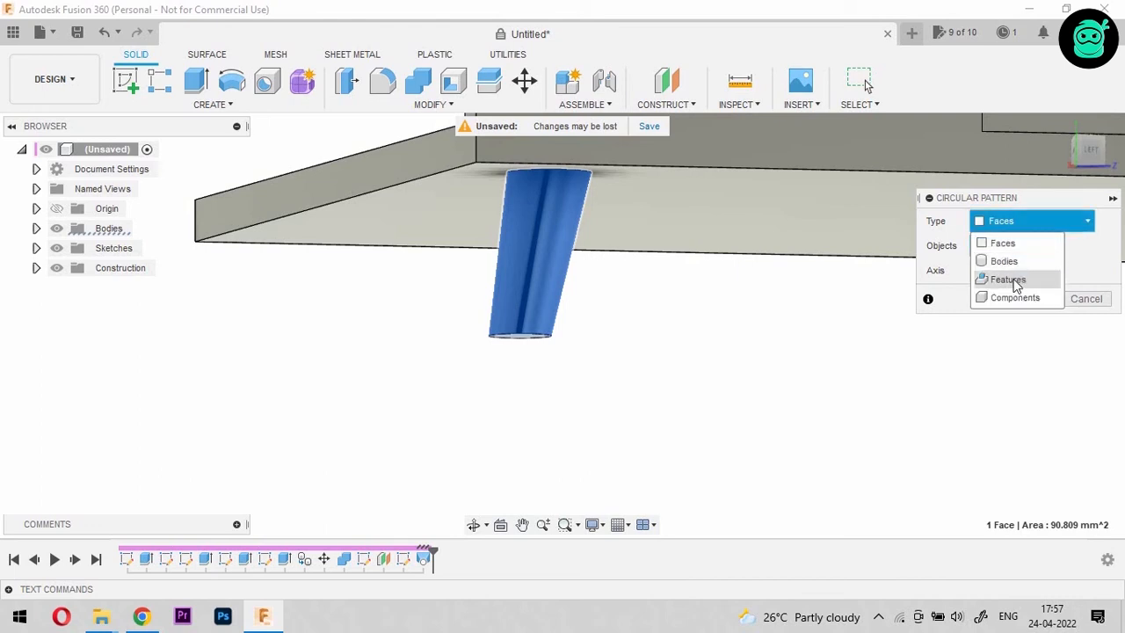
{"action": "left_click", "coordinate": [1012, 279]}
{"action": "left_click", "coordinate": [538, 338]}
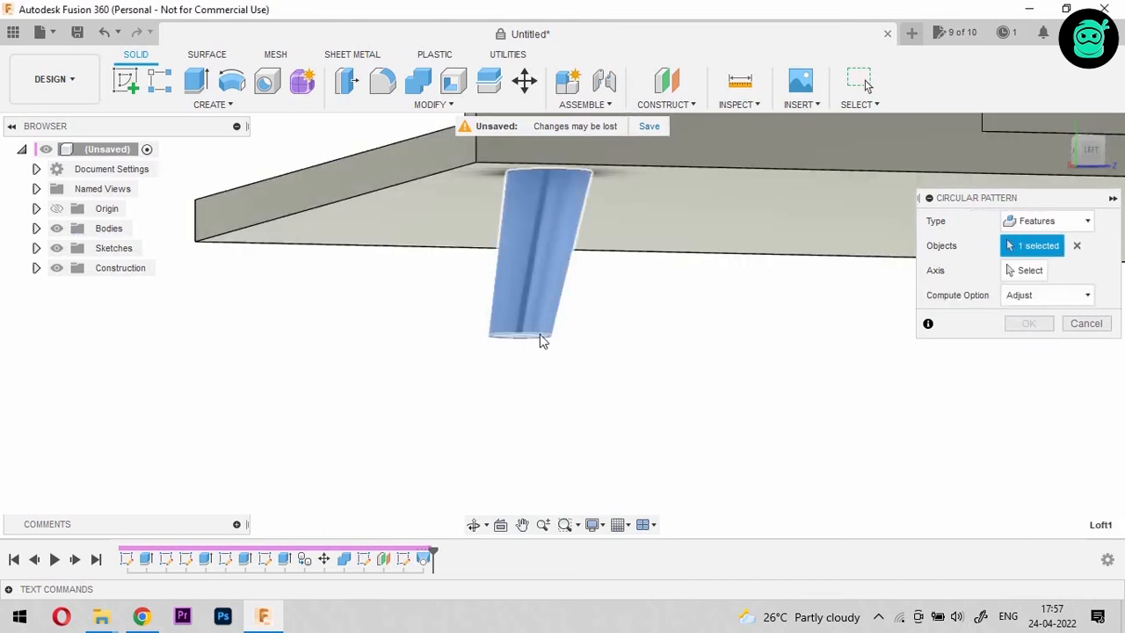
Pattern the leg around the vertical origin axis with full angular spacing and a quantity of 4
{"action": "scroll", "coordinate": [165, 265], "scroll_direction": "up", "scroll_amount": 1}
{"action": "scroll", "coordinate": [229, 273], "scroll_direction": "down", "scroll_amount": 1}
{"action": "left_click", "coordinate": [1011, 270]}
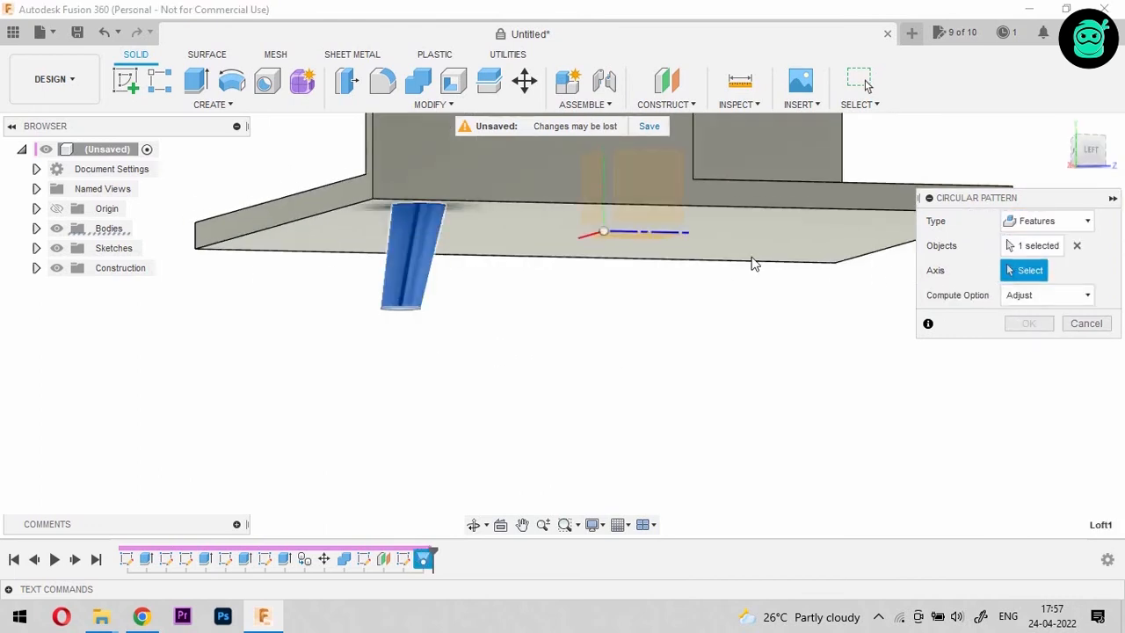
{"action": "left_click", "coordinate": [639, 208]}
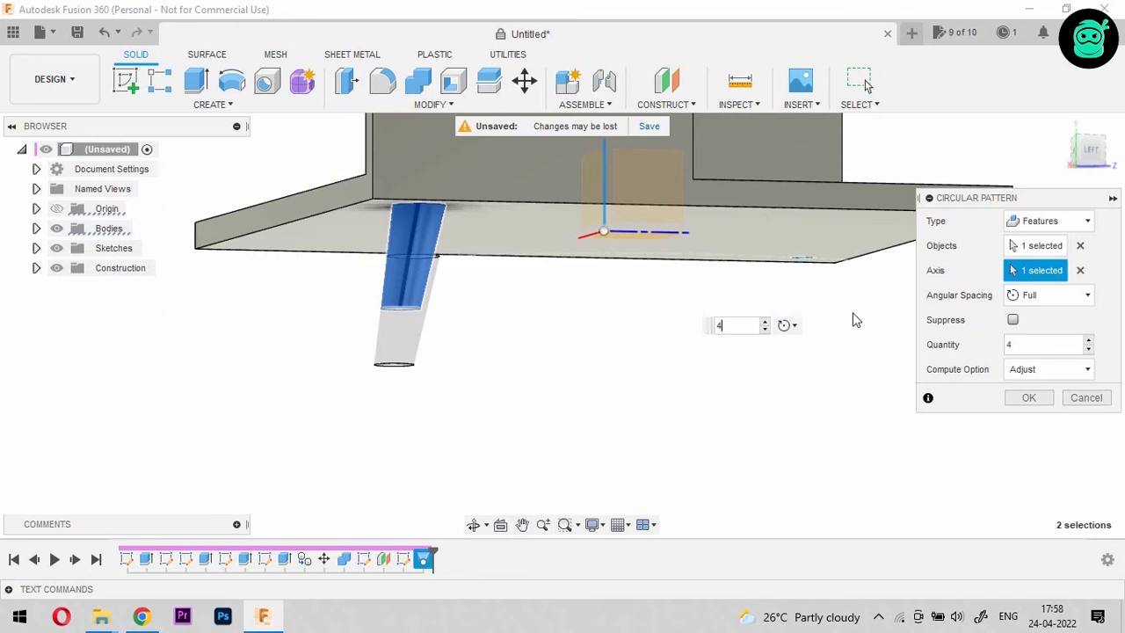
{"action": "left_click", "coordinate": [1031, 398]}
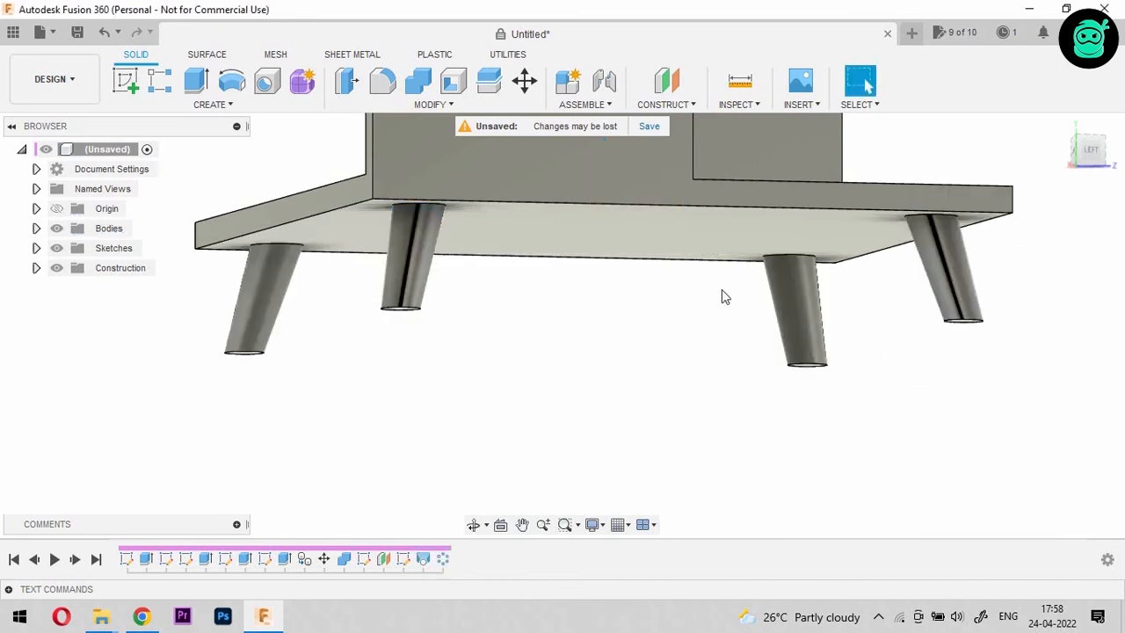
{"action": "scroll", "coordinate": [703, 244], "scroll_direction": "down", "scroll_amount": 5}
{"action": "left_click_drag", "start_coordinate": [1083, 150], "coordinate": [1052, 135]}
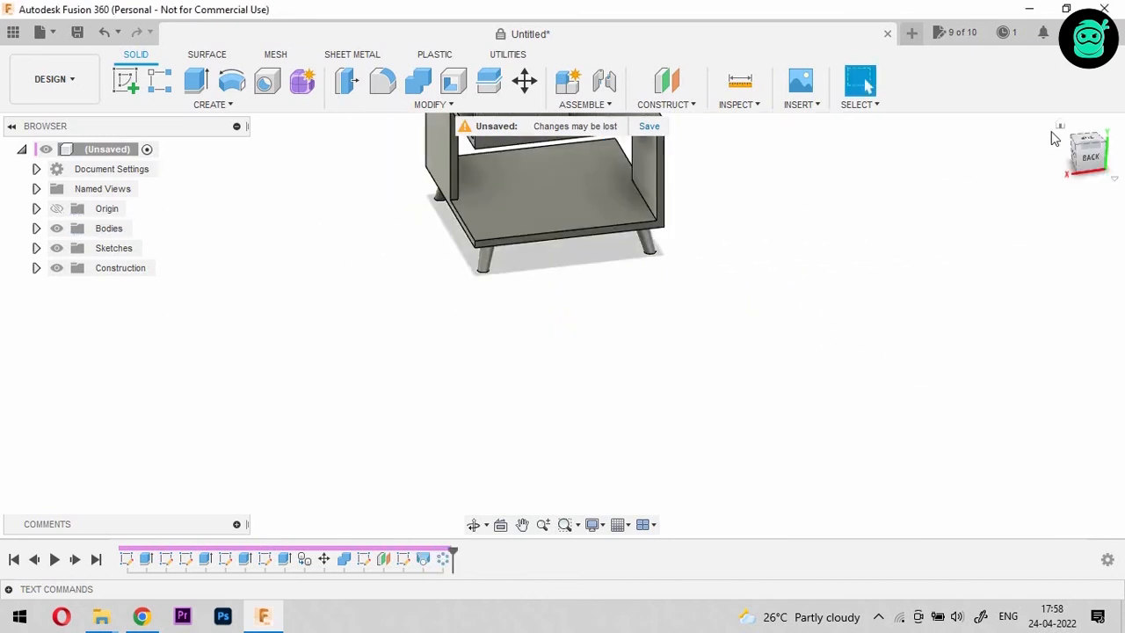
{"action": "left_click", "coordinate": [1059, 125]}
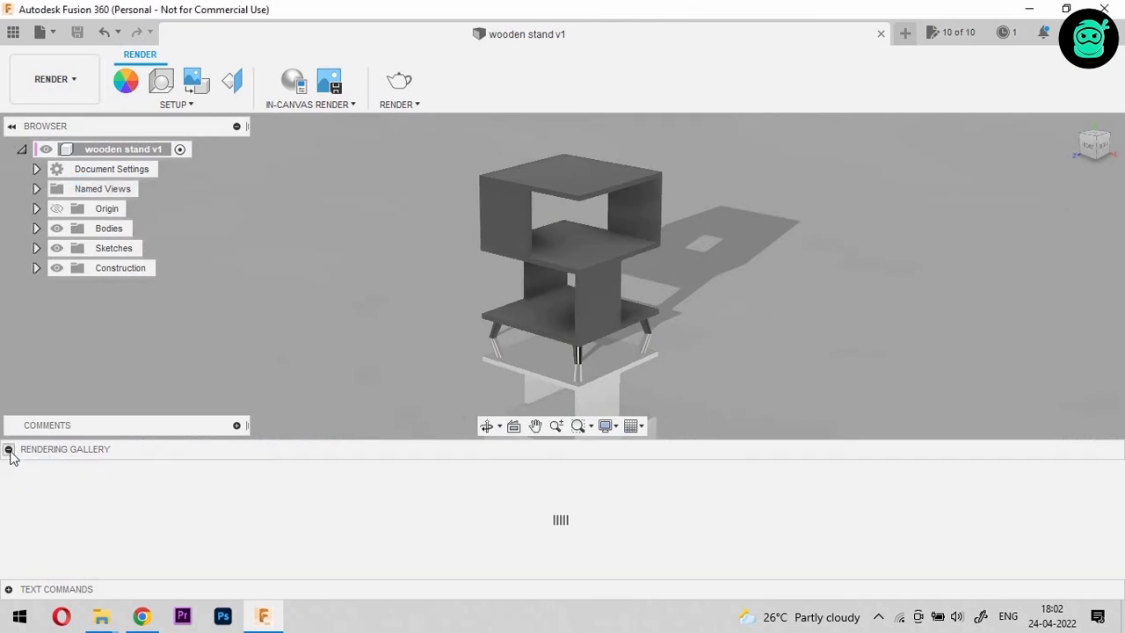
Collapse the rendering gallery and open the appearance library for the stand
{"action": "left_click", "coordinate": [9, 450]}
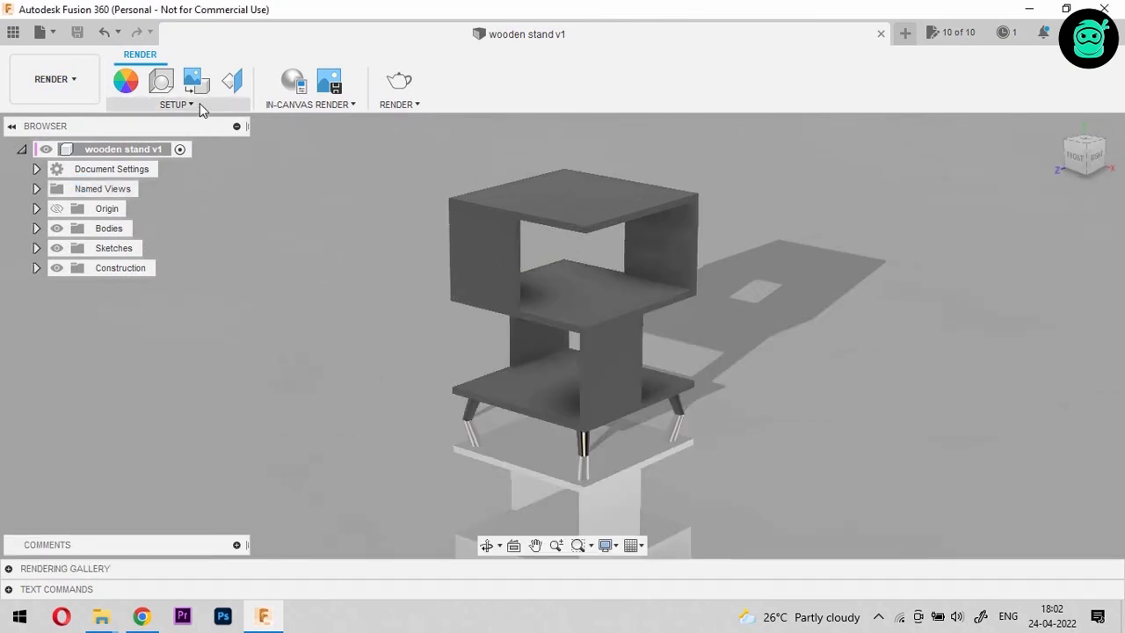
{"action": "left_click", "coordinate": [125, 81]}
{"action": "scroll", "coordinate": [836, 410], "scroll_direction": "down", "scroll_amount": 5}
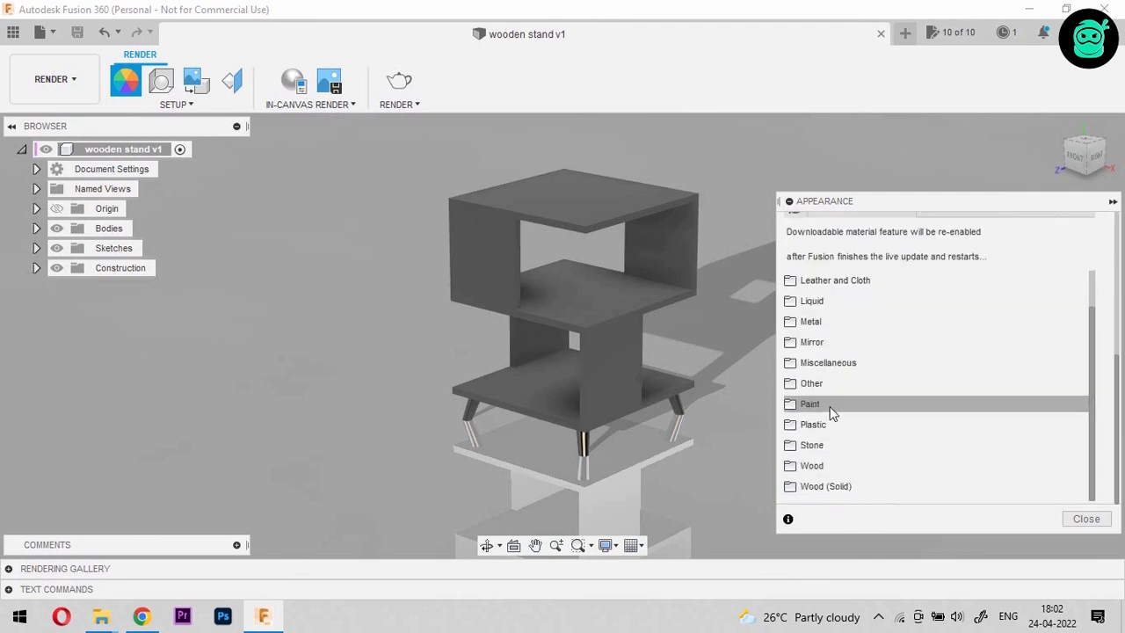
Apply the Base material - Layered appearance from the Other category to the stand's body and close the appearance settings
{"action": "left_click", "coordinate": [836, 409]}
{"action": "scroll", "coordinate": [839, 418], "scroll_direction": "down", "scroll_amount": 5}
{"action": "left_click", "coordinate": [837, 409]}
{"action": "scroll", "coordinate": [803, 369], "scroll_direction": "down", "scroll_amount": 2}
{"action": "scroll", "coordinate": [844, 387], "scroll_direction": "up", "scroll_amount": 10}
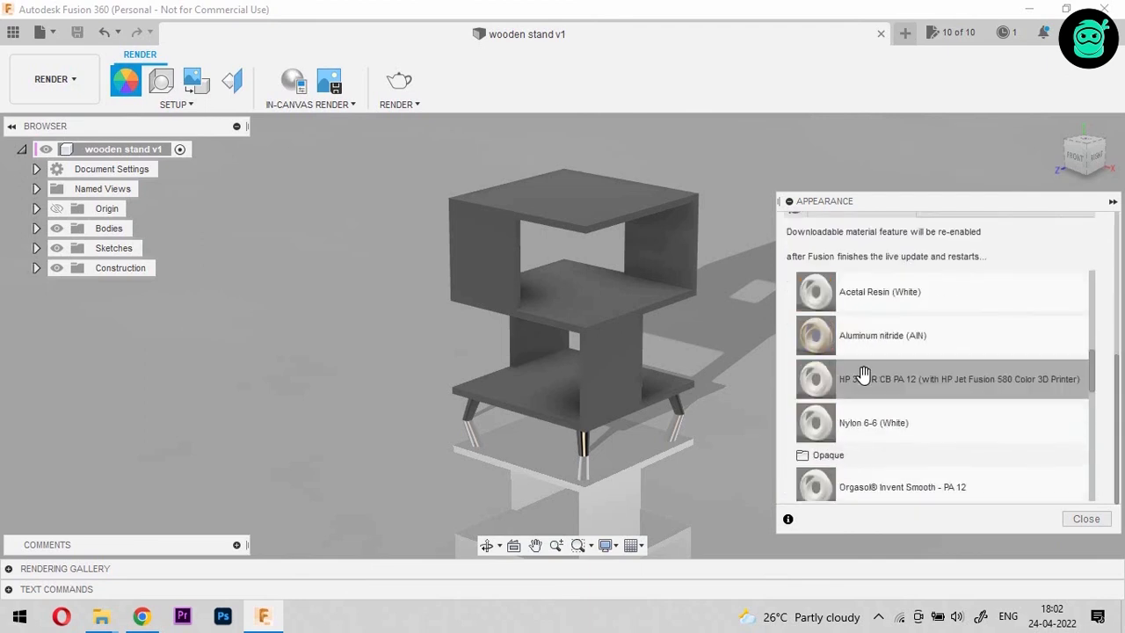
{"action": "left_click", "coordinate": [857, 425]}
{"action": "scroll", "coordinate": [859, 442], "scroll_direction": "down", "scroll_amount": 3}
{"action": "scroll", "coordinate": [871, 389], "scroll_direction": "up", "scroll_amount": 3}
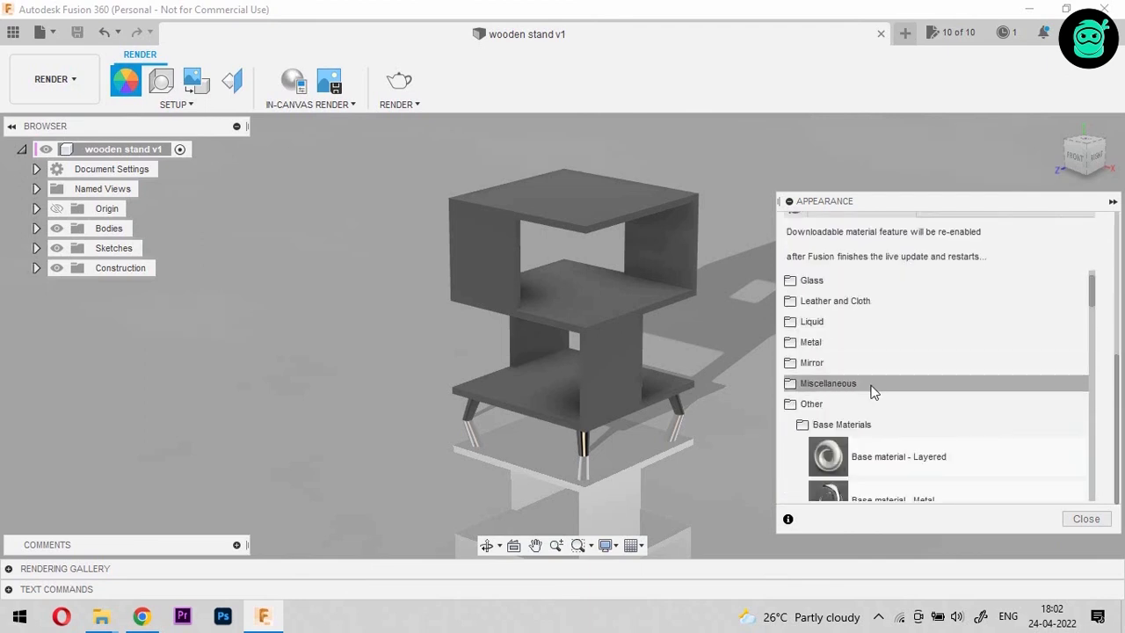
{"action": "left_click_drag", "start_coordinate": [828, 456], "coordinate": [587, 364]}
{"action": "scroll", "coordinate": [934, 454], "scroll_direction": "down", "scroll_amount": 5}
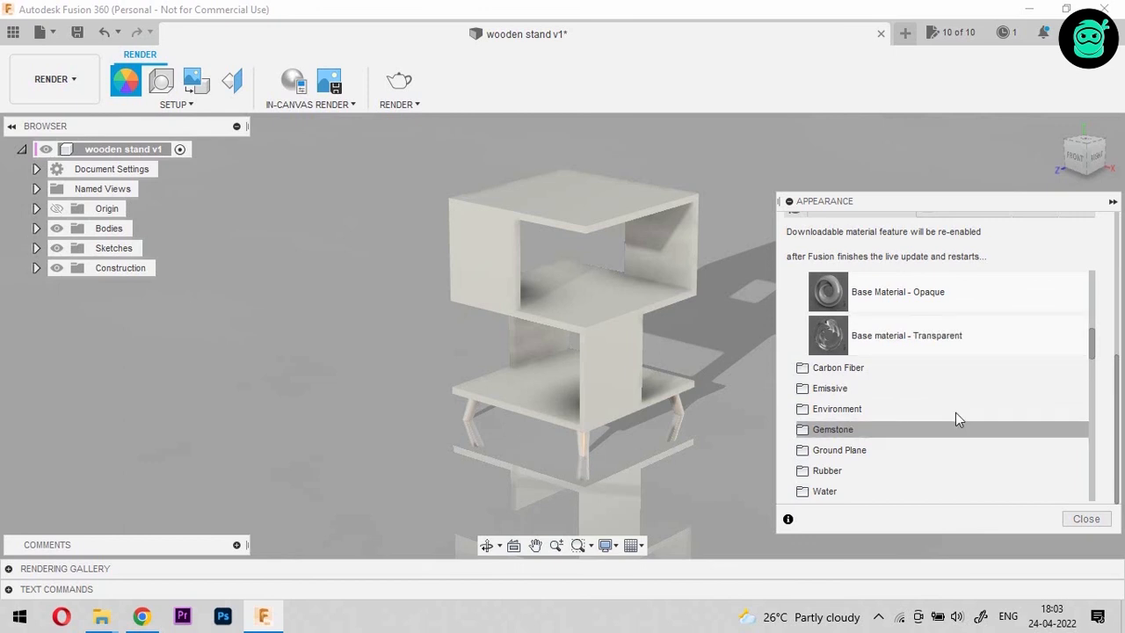
{"action": "left_click", "coordinate": [1087, 519]}
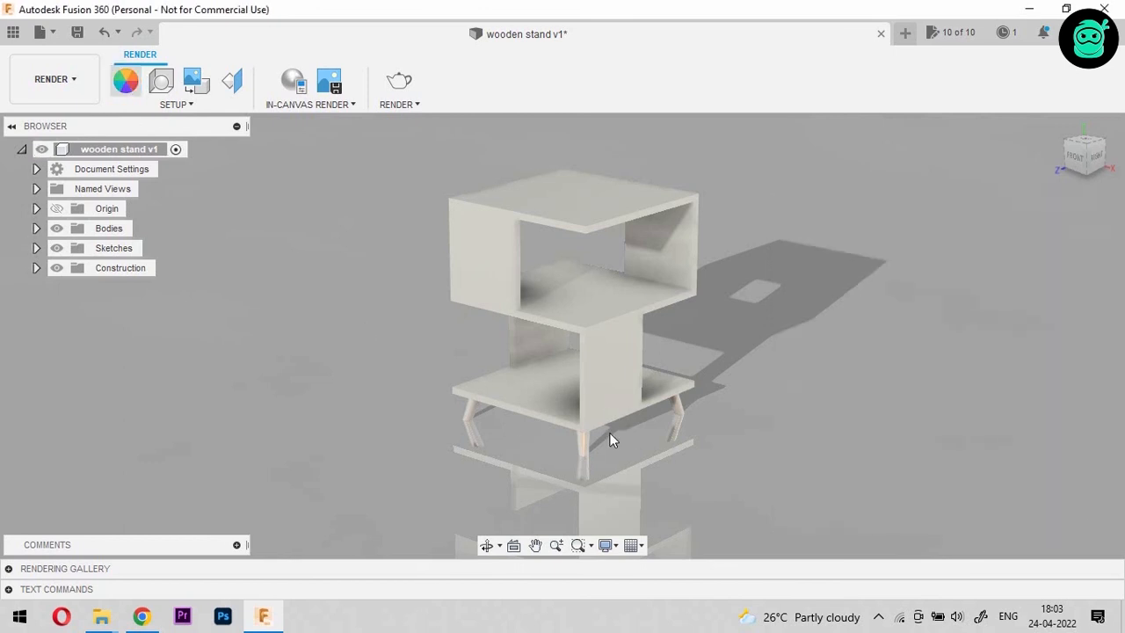
Reopen the appearance settings and select all four tapered legs under the stand
{"action": "scroll", "coordinate": [607, 432], "scroll_direction": "up", "scroll_amount": 3}
{"action": "left_click_drag", "start_coordinate": [1084, 157], "coordinate": [1025, 143]}
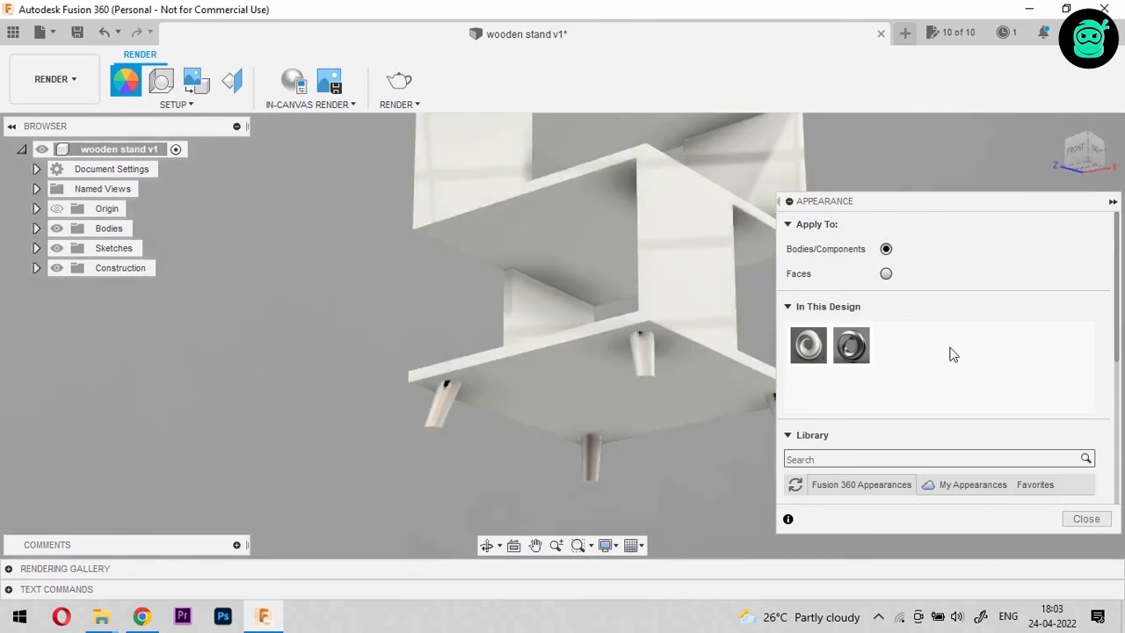
{"action": "scroll", "coordinate": [950, 348], "scroll_direction": "down", "scroll_amount": 2}
{"action": "scroll", "coordinate": [653, 376], "scroll_direction": "up", "scroll_amount": 3}
{"action": "left_click", "coordinate": [627, 364]}
{"action": "left_click", "coordinate": [226, 451], "text": "ctrl"}
{"action": "scroll", "coordinate": [543, 482], "scroll_direction": "down", "scroll_amount": 2}
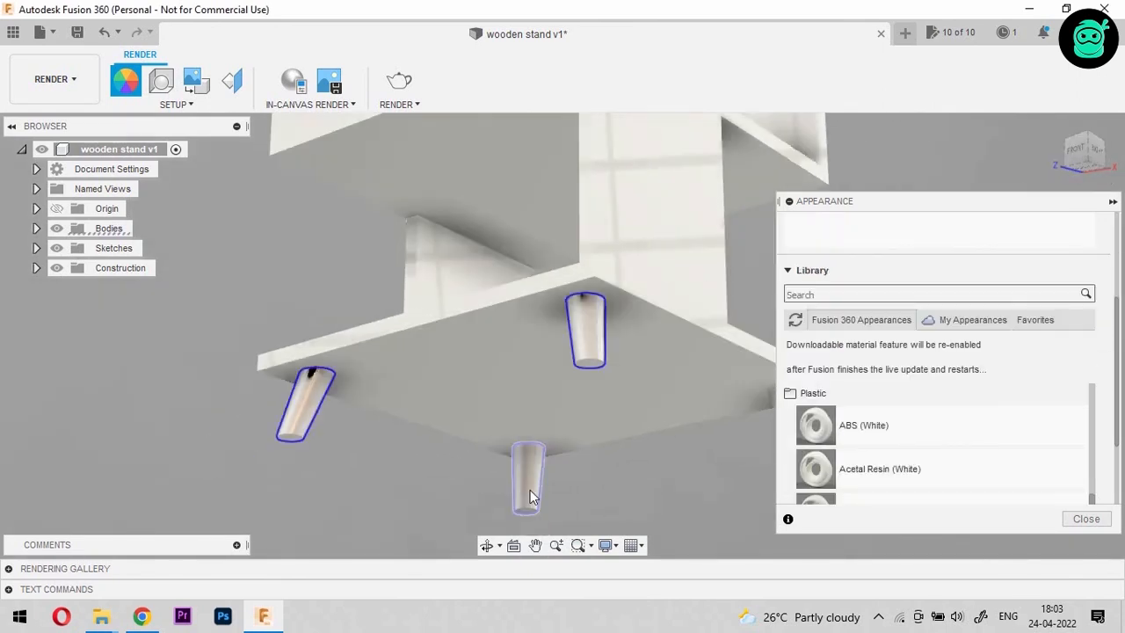
{"action": "left_click", "coordinate": [530, 490], "text": "ctrl"}
{"action": "scroll", "coordinate": [530, 490], "scroll_direction": "down", "scroll_amount": 2}
{"action": "left_click", "coordinate": [693, 419], "text": "ctrl"}
Apply the unfinished Walnut appearance from the Wood category to the four selected legs
{"action": "scroll", "coordinate": [919, 463], "scroll_direction": "down", "scroll_amount": 10}
{"action": "left_click", "coordinate": [875, 430]}
{"action": "scroll", "coordinate": [876, 431], "scroll_direction": "down", "scroll_amount": 8}
{"action": "left_click_drag", "start_coordinate": [857, 443], "coordinate": [701, 422]}
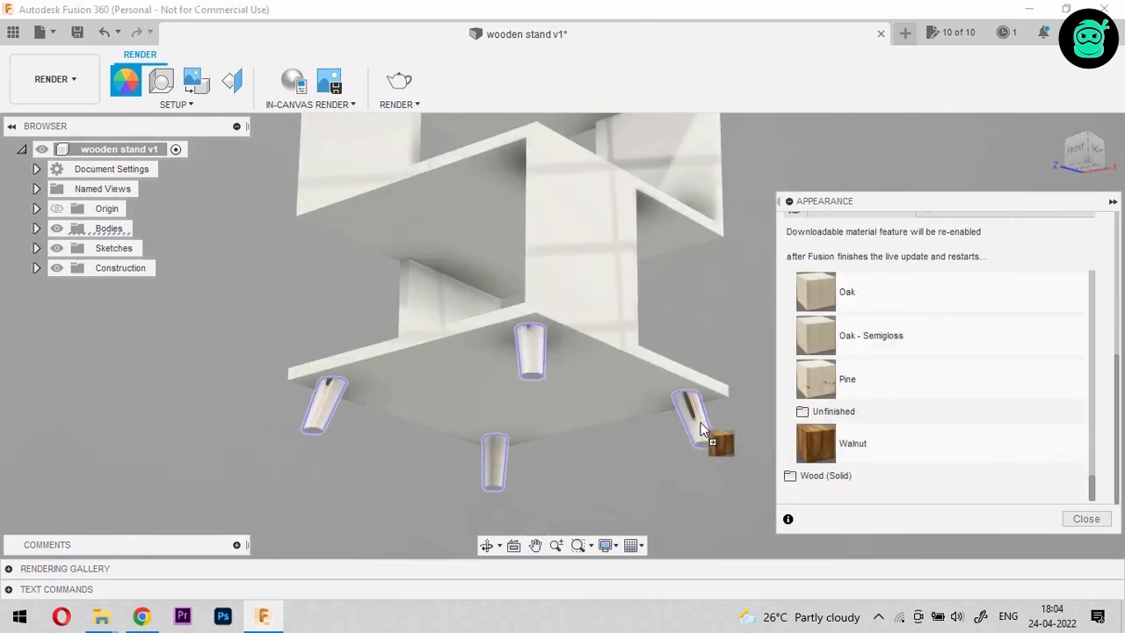
{"action": "left_click_drag", "start_coordinate": [973, 506], "coordinate": [693, 418]}
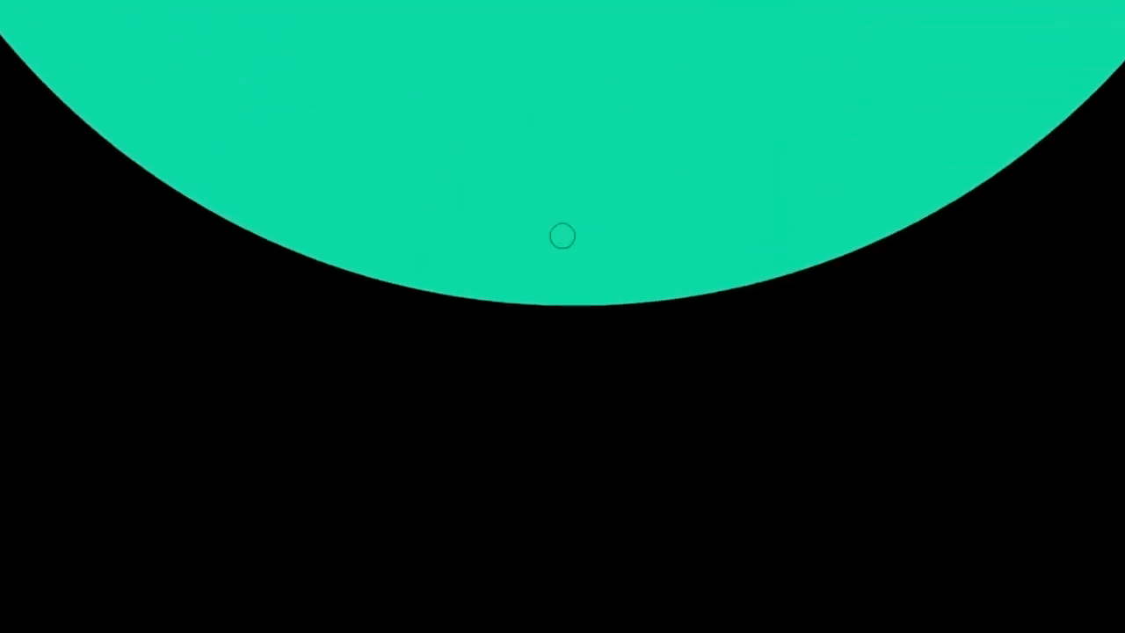